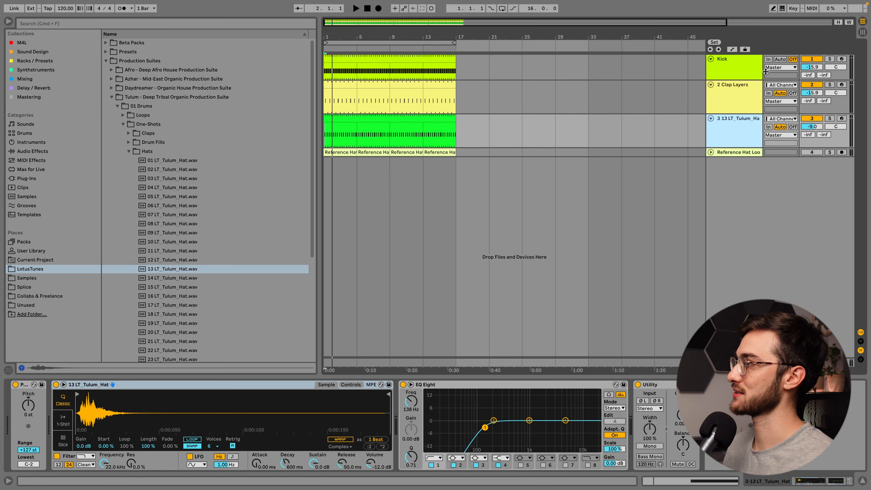
- Show the devices of the clap and hat tracks, and play back the current kick, clap and hat loop
click(739, 74)
click(753, 104)
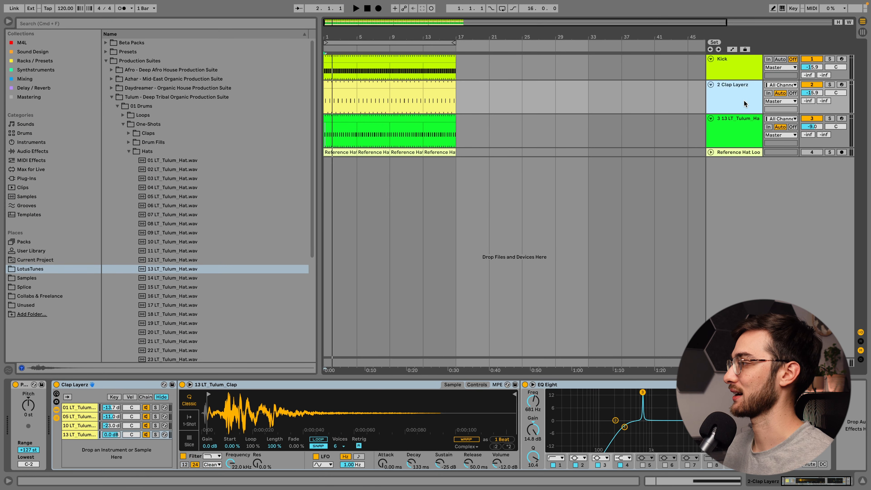
click(811, 129)
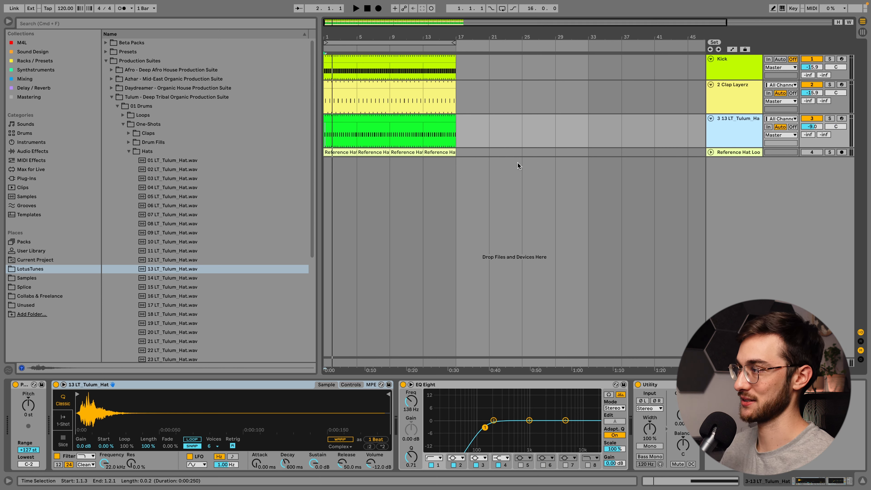
key(space)
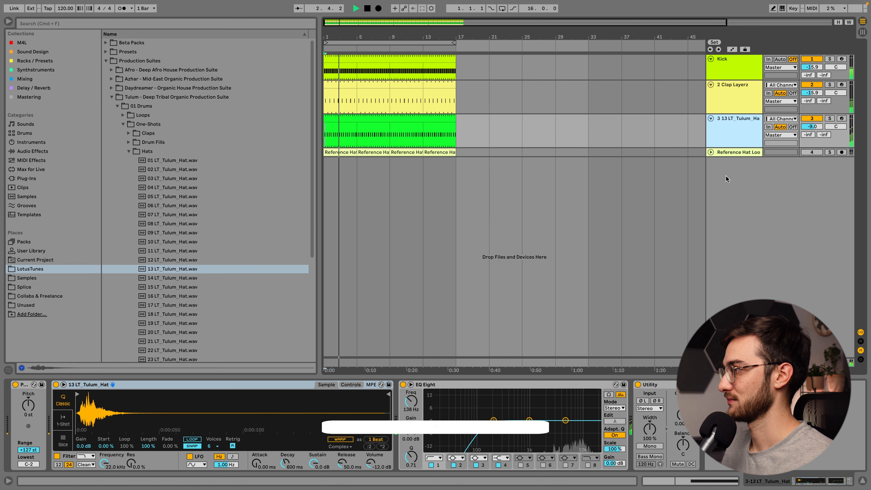
key(space)
- Unfold the Reference Hat Loop track, activate it and play it together with the kick, clap and hat
click(710, 152)
click(728, 163)
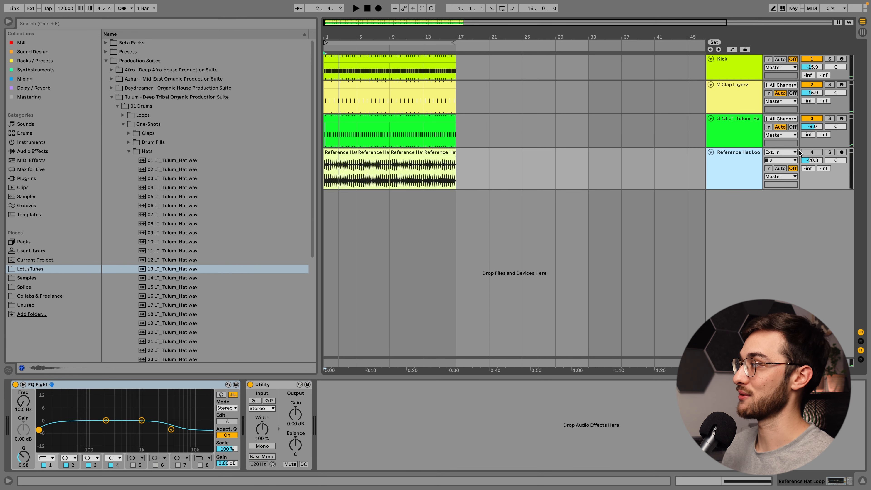
click(817, 154)
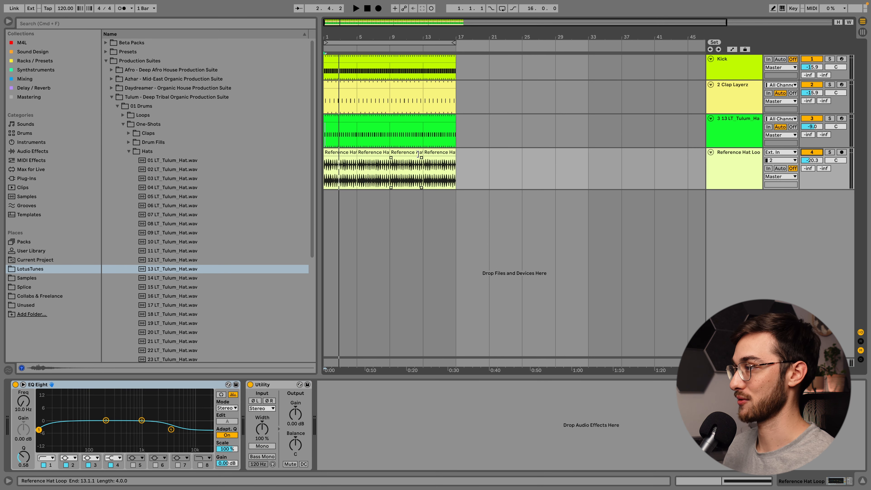
click(349, 151)
key(space)
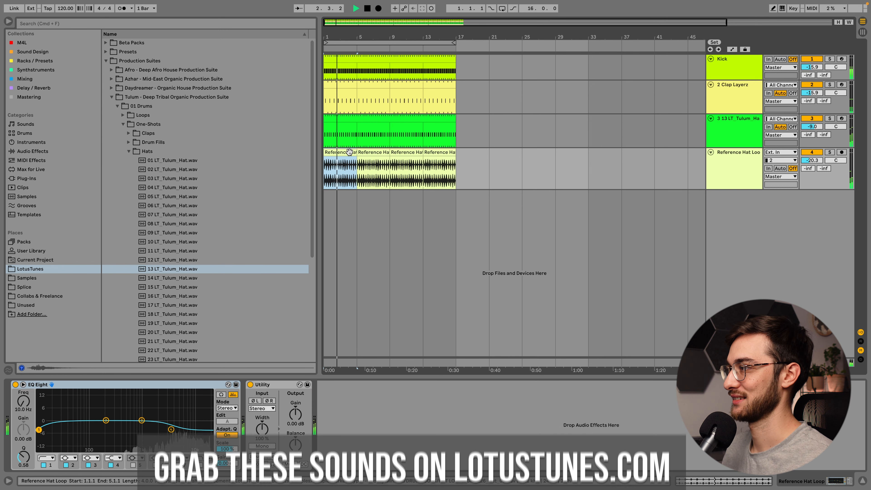
click(747, 159)
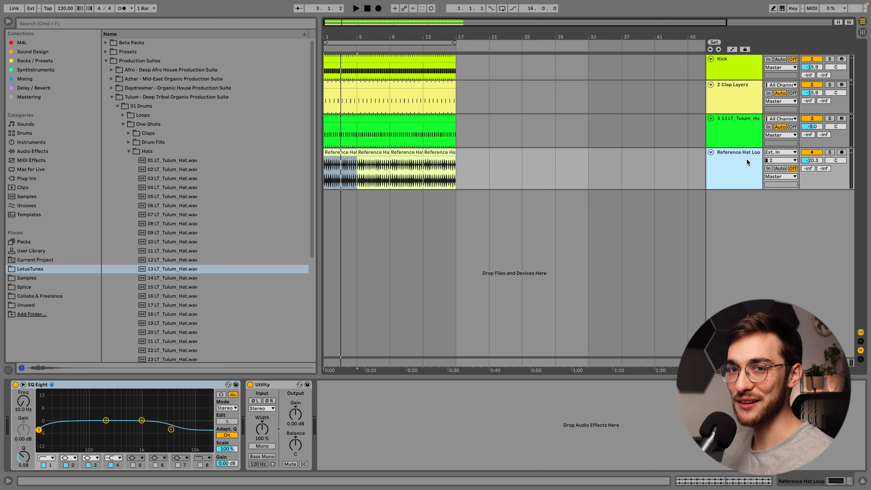
click(327, 153)
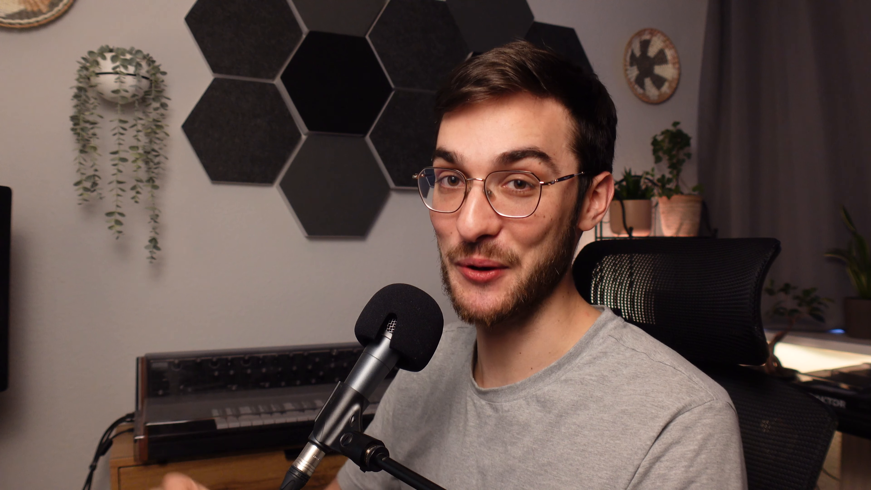
- Solo the Reference Hat Loop and the 13 LT_Tulum_Hat track alternately during playback to compare them
click(830, 152)
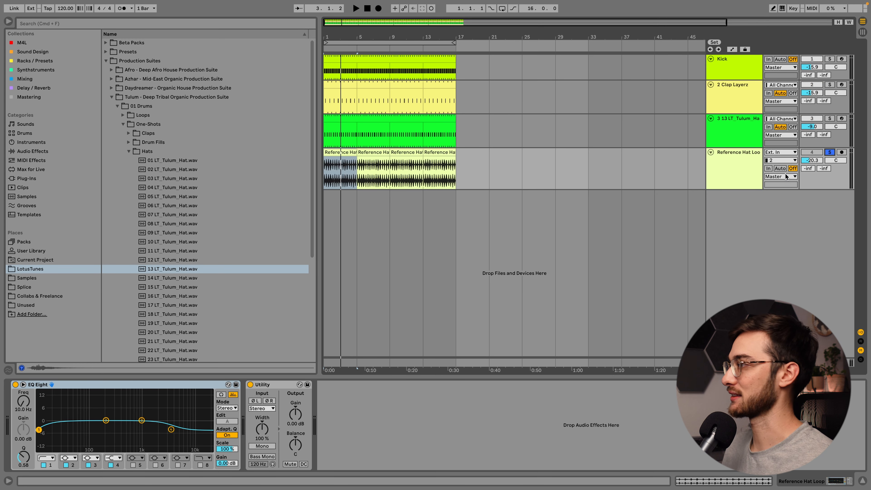
click(761, 166)
key(s)
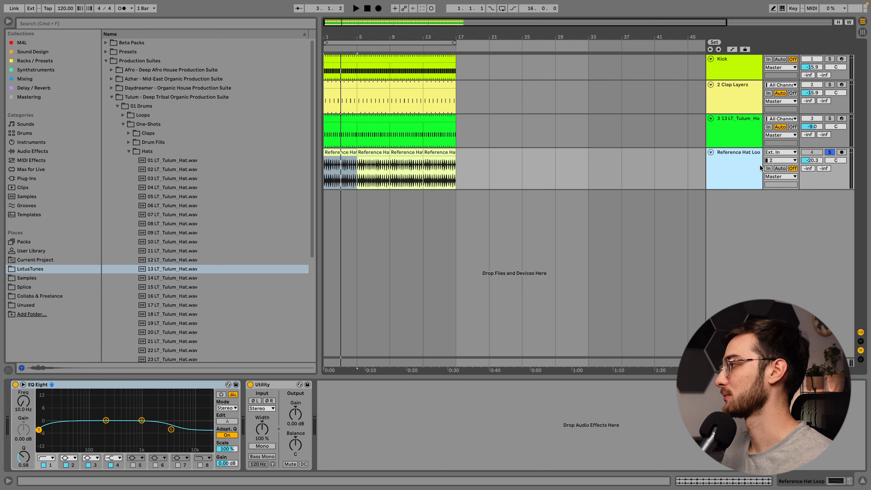
click(812, 153)
click(827, 153)
key(space)
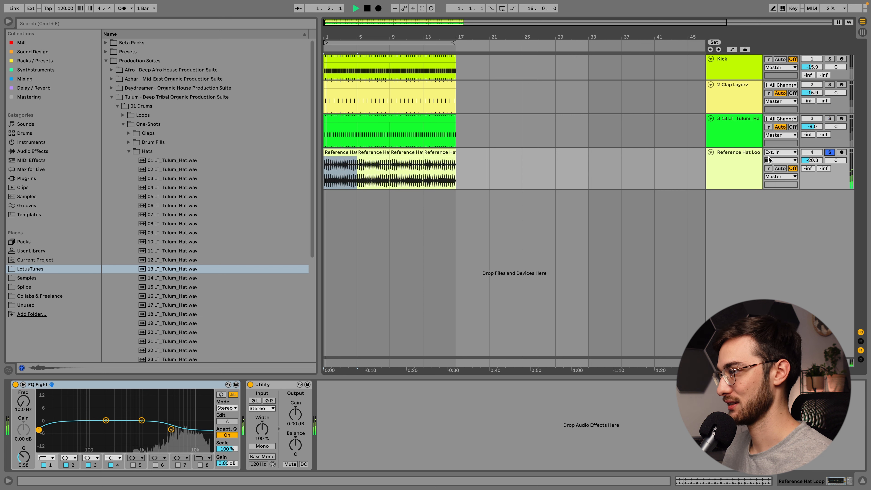
click(829, 118)
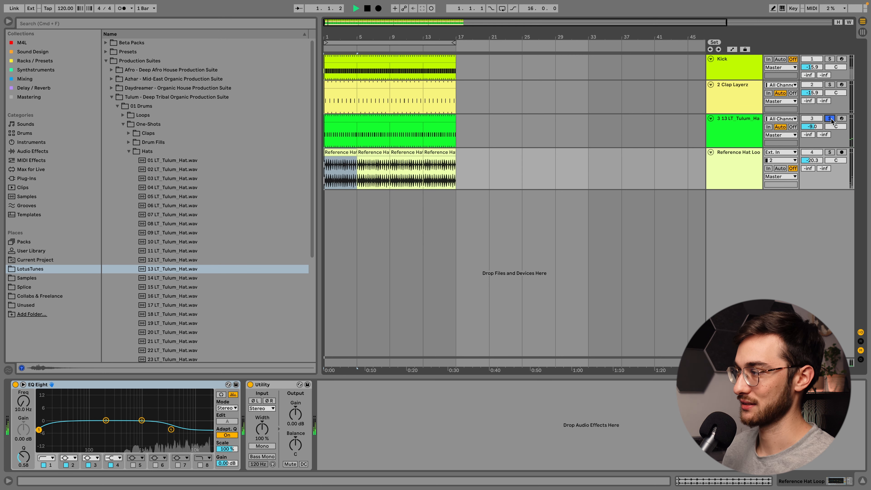
click(830, 154)
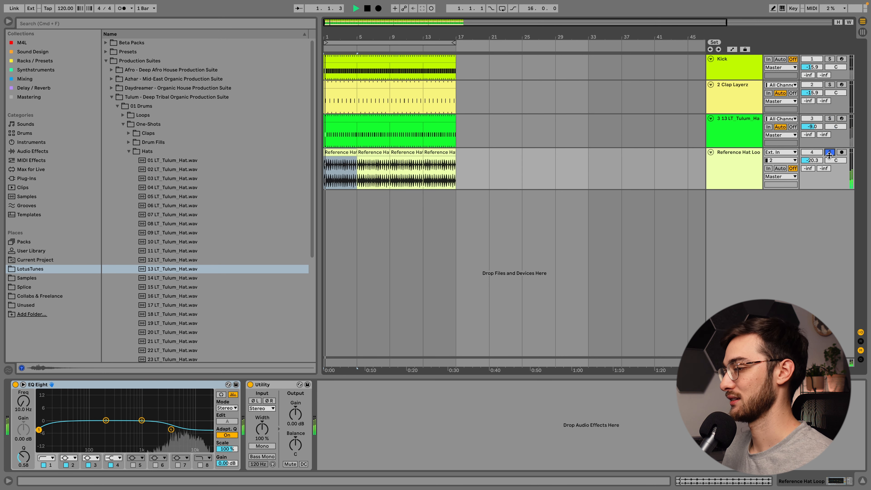
key(space)
- Duplicate the 13 LT_Tulum_Hat track and solo the copy
click(734, 178)
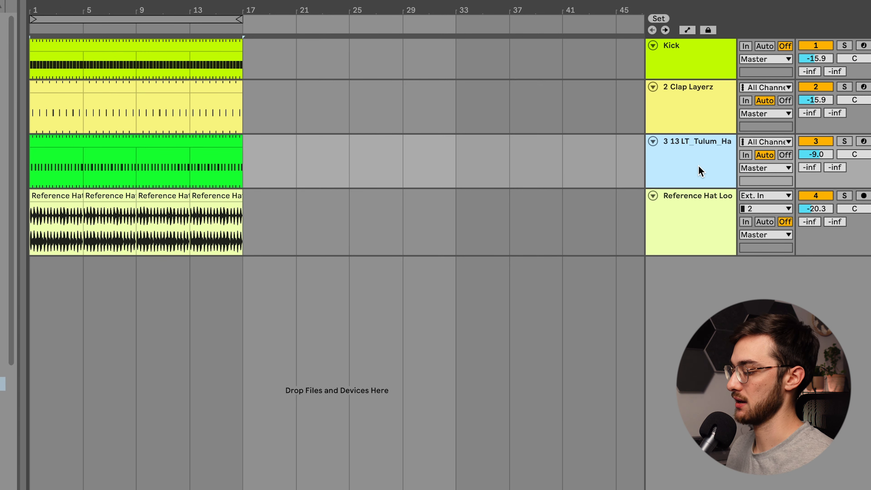
key(ctrl+d)
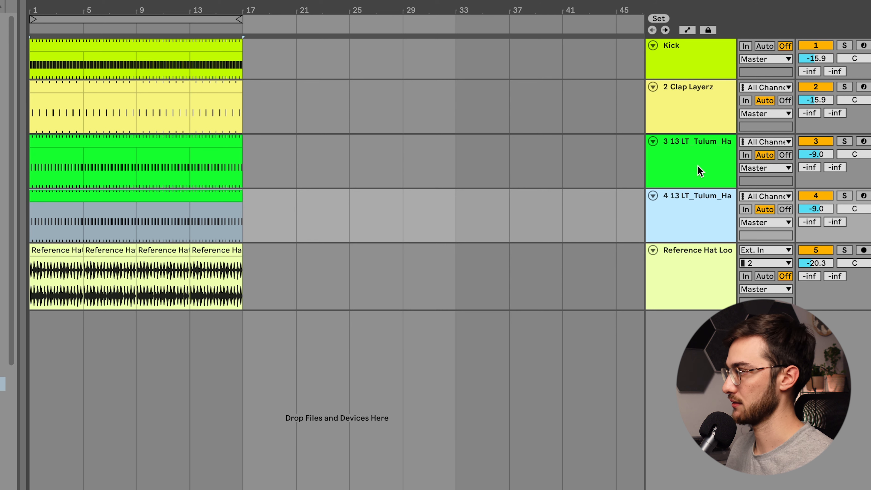
click(844, 141)
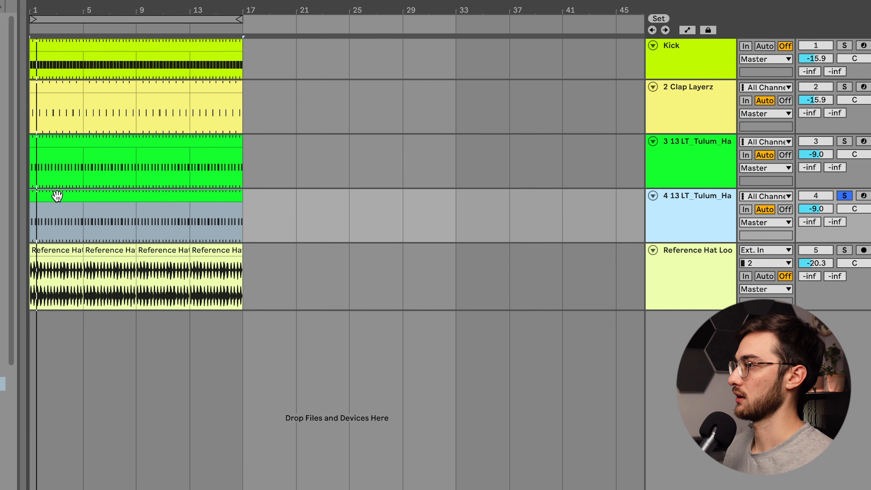
- Delete the duplicated hat track's clips from bar 5 to bar 17, keeping only the first four bars
click(56, 196)
click(83, 213)
drag(92, 211, 238, 203)
key(Delete)
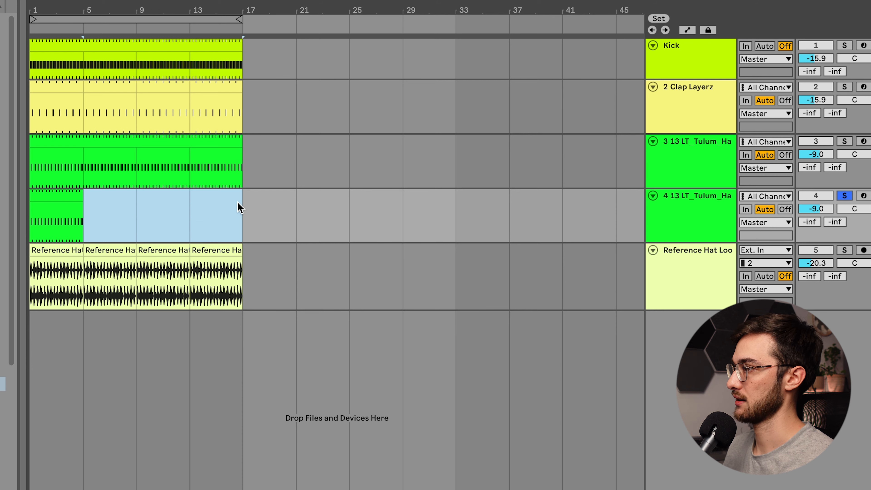
- Open the duplicated hat track's remaining four-bar clip in the note editor and play it
drag(44, 14, 45, 32)
click(98, 200)
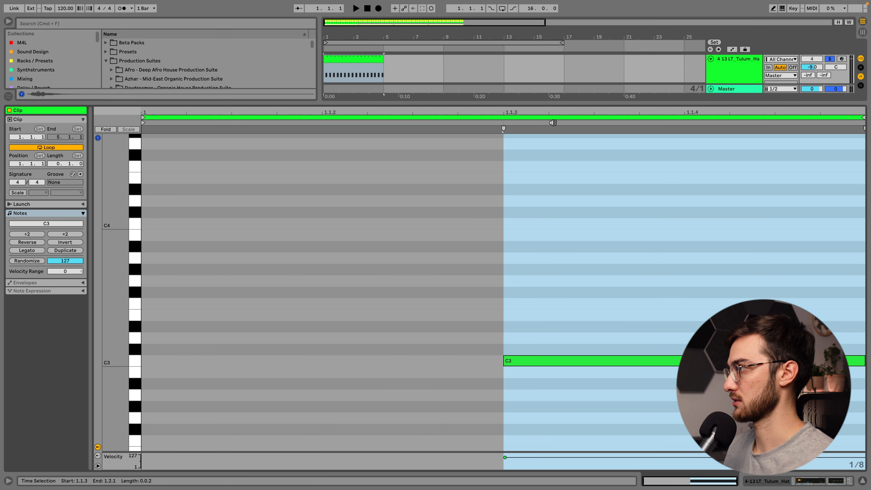
key(space)
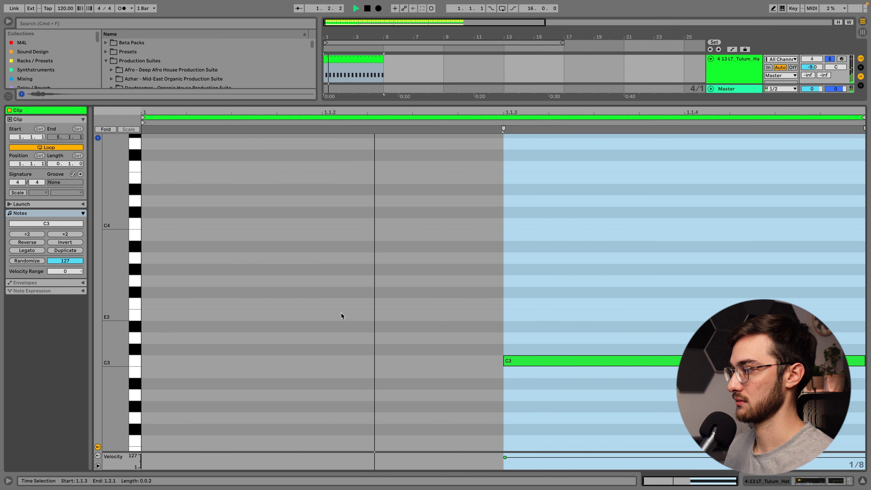
key(space)
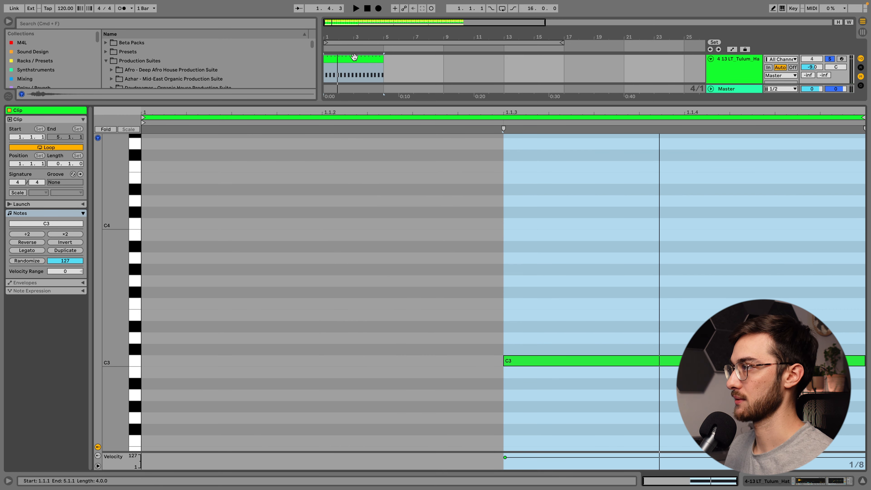
- Consolidate the four-bar hat clip so its looped notes become one continuous editable clip
click(359, 60)
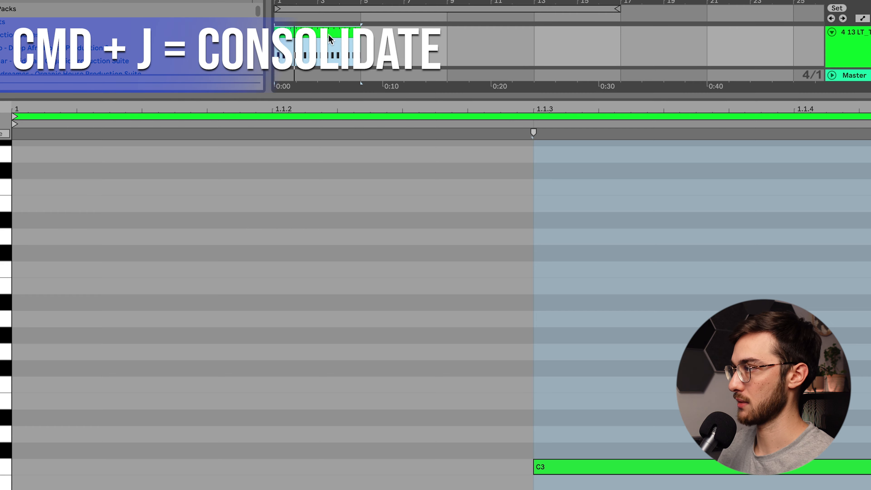
key(super+j)
right_click(383, 47)
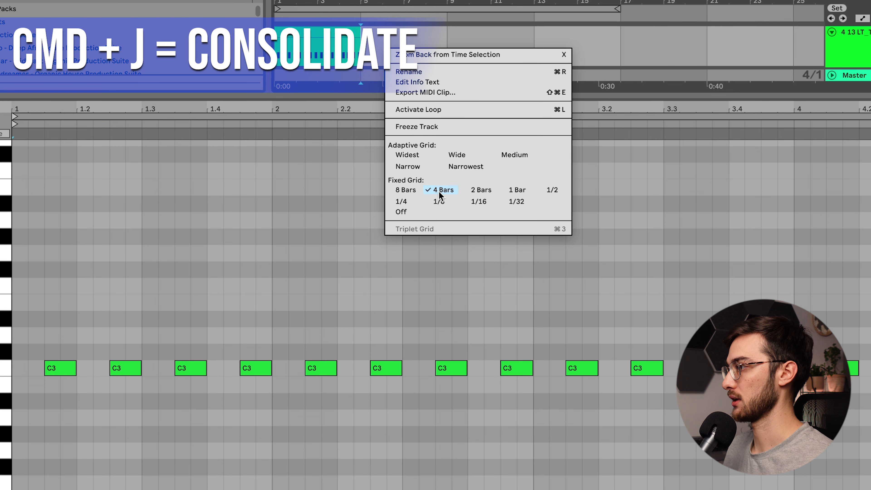
click(374, 51)
drag(366, 41, 264, 35)
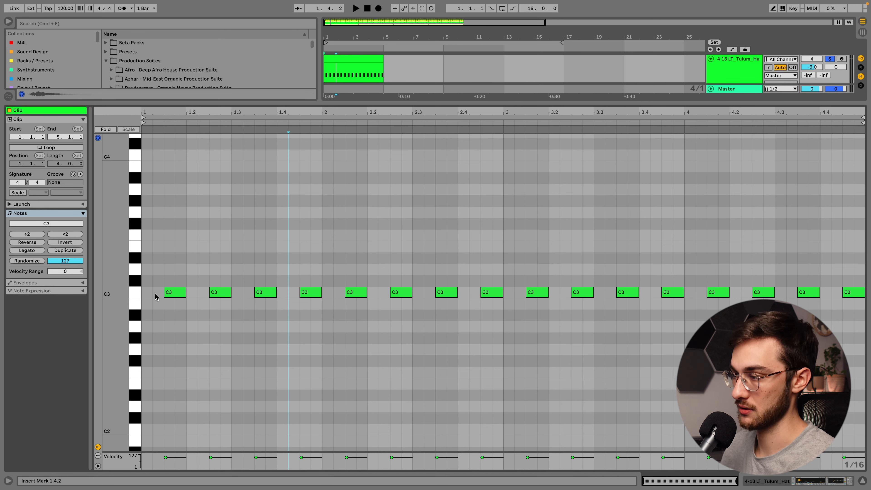
- Turn the clip's offbeat C3 notes into a continuous run of sixteenth notes across all four bars, using a fixed 1/16 grid
click(176, 274)
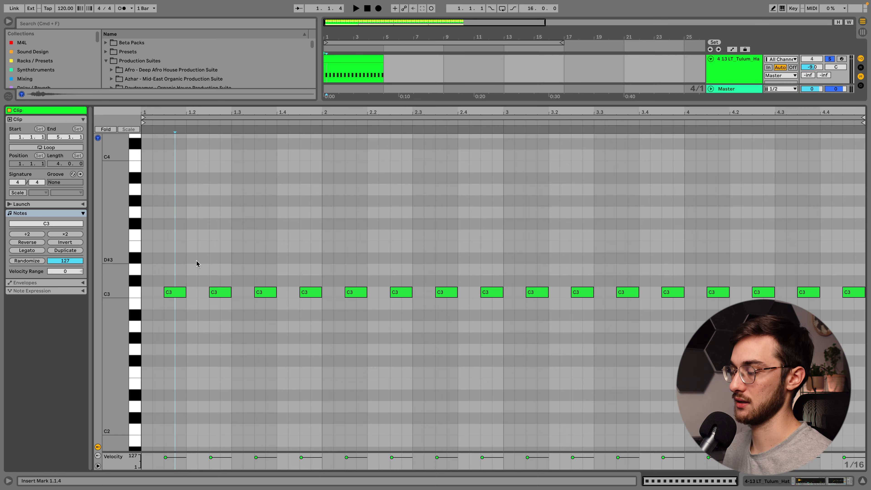
key(super+a)
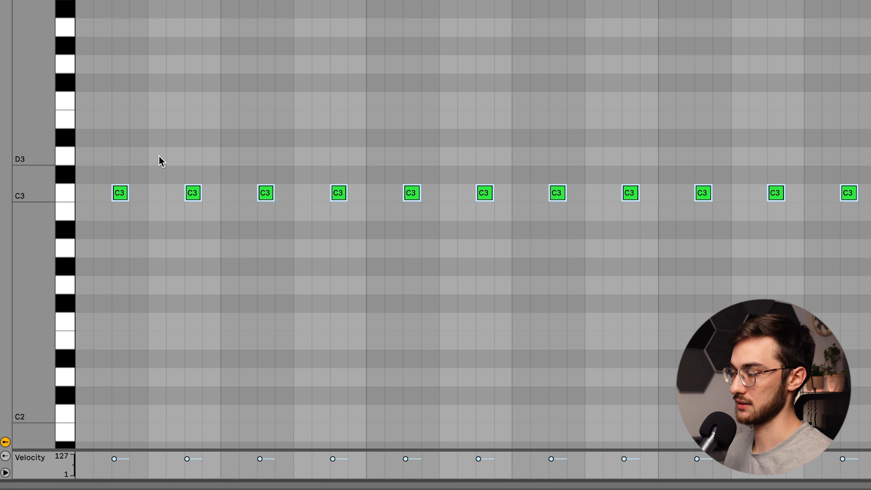
right_click(196, 267)
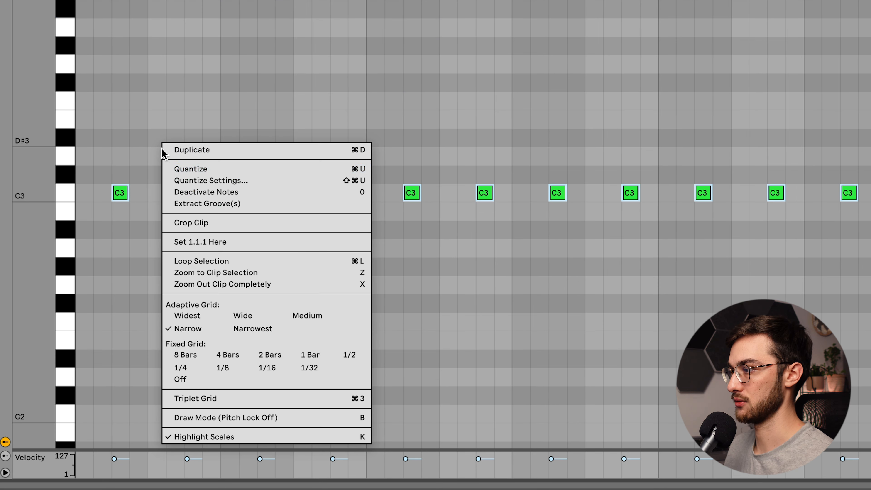
click(266, 367)
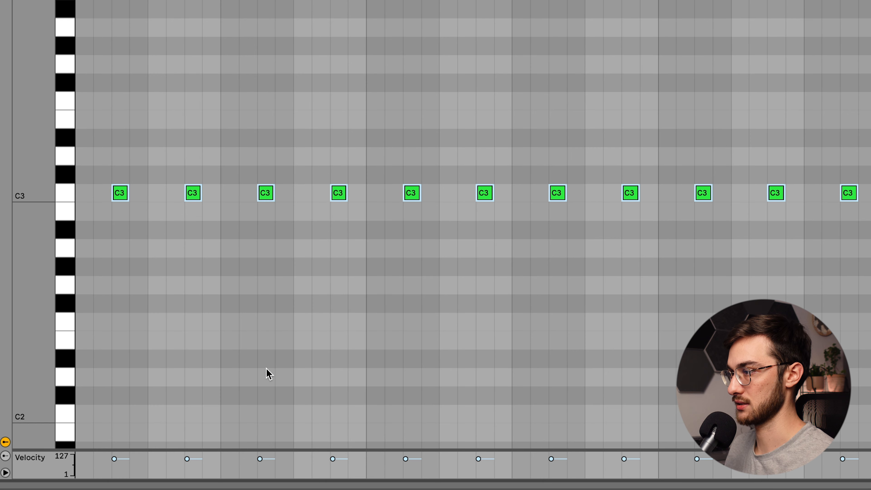
mouse_move(121, 194)
mouse_down()
mouse_move(87, 192)
mouse_move(135, 198)
mouse_up()
click(144, 249)
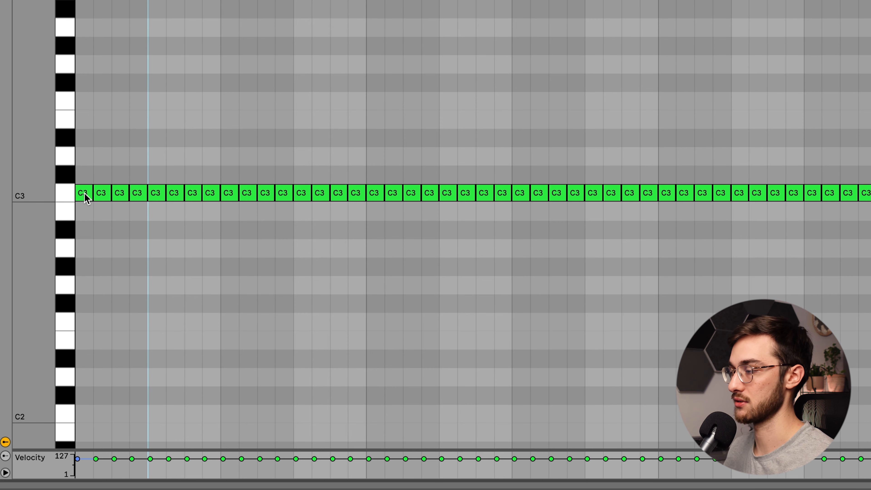
- Enlarge the velocity lane and set the first beat's four hat notes to very low, medium-low, near-maximum and medium velocities in turn
drag(144, 215, 131, 210)
key(plus)
key(plus)
key(plus)
key(plus)
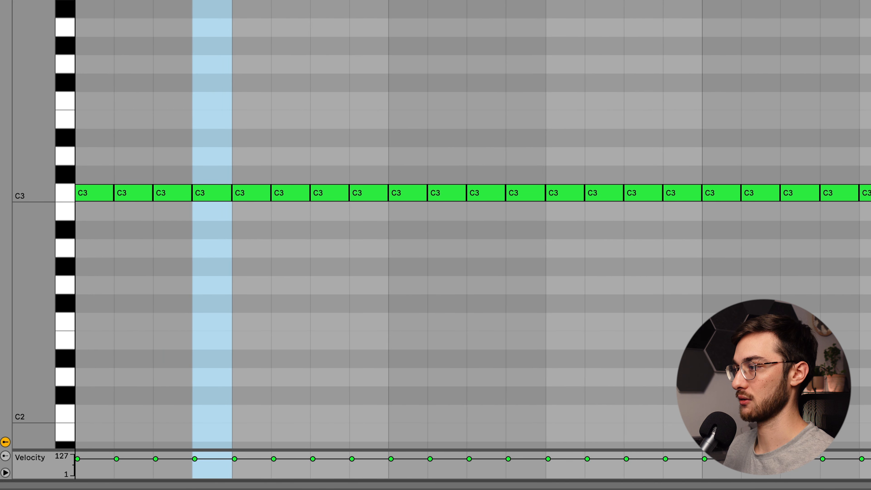
click(140, 115)
drag(91, 191, 90, 246)
drag(133, 192, 133, 233)
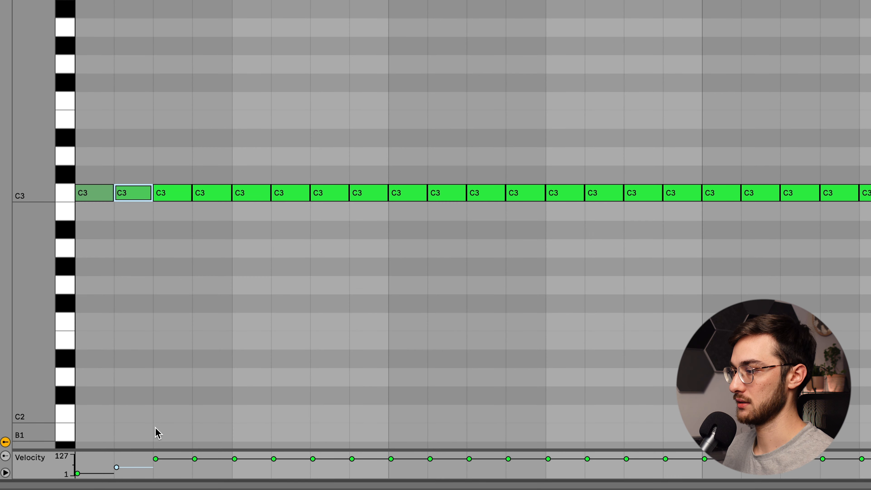
drag(157, 448, 156, 282)
drag(156, 328, 155, 289)
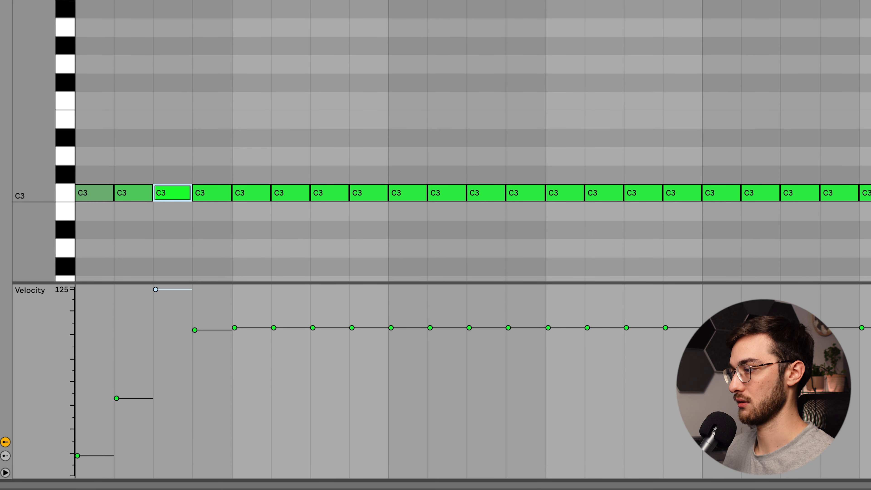
click(205, 330)
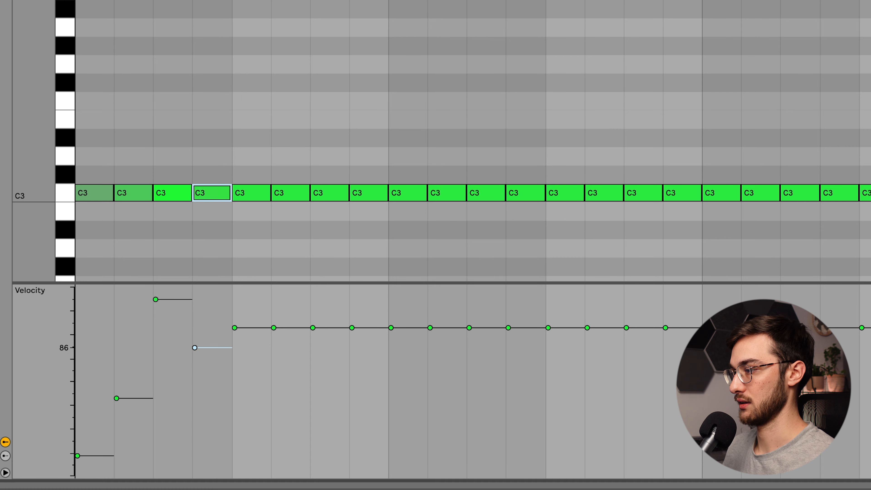
drag(210, 370, 210, 365)
- Set the second beat's four hat notes to very low, medium-low, maximum and medium-high velocities in turn
drag(247, 328, 247, 450)
drag(288, 327, 287, 388)
click(327, 328)
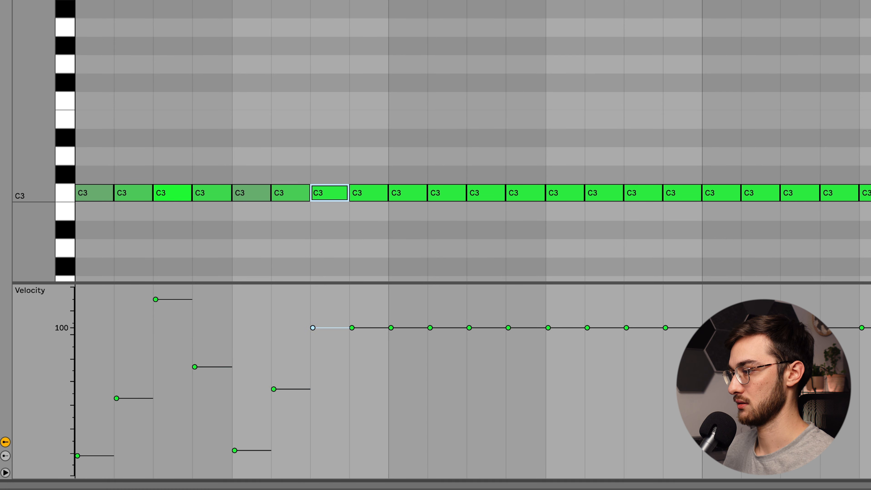
click(360, 329)
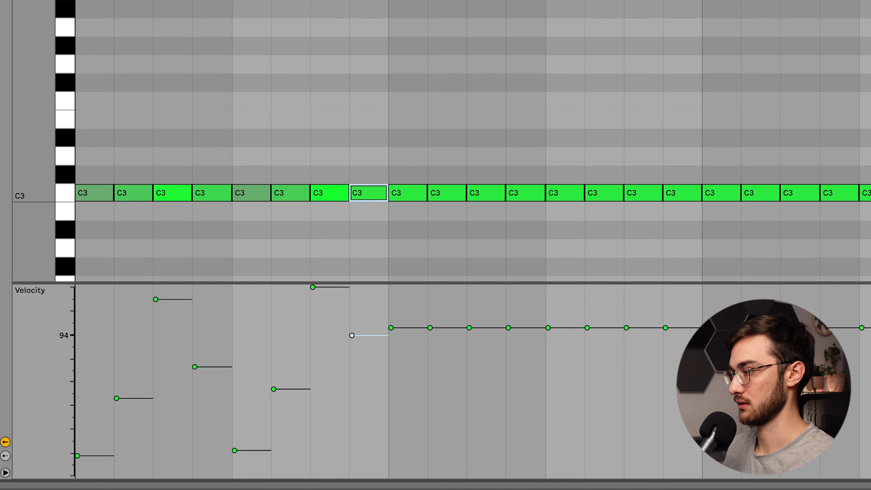
drag(360, 335, 361, 354)
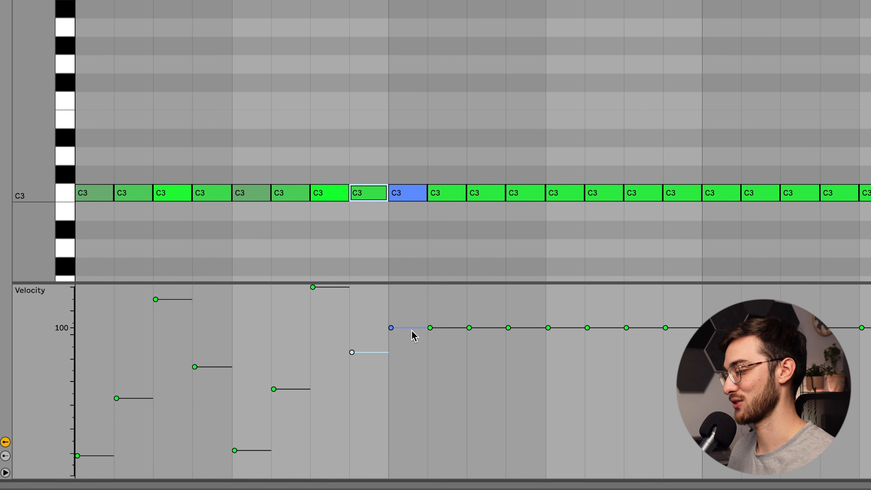
- Set the third beat's four hat notes to velocities 20, about 71, 127 and about 66, and the fourth beat's first note to 38
drag(410, 335, 410, 475)
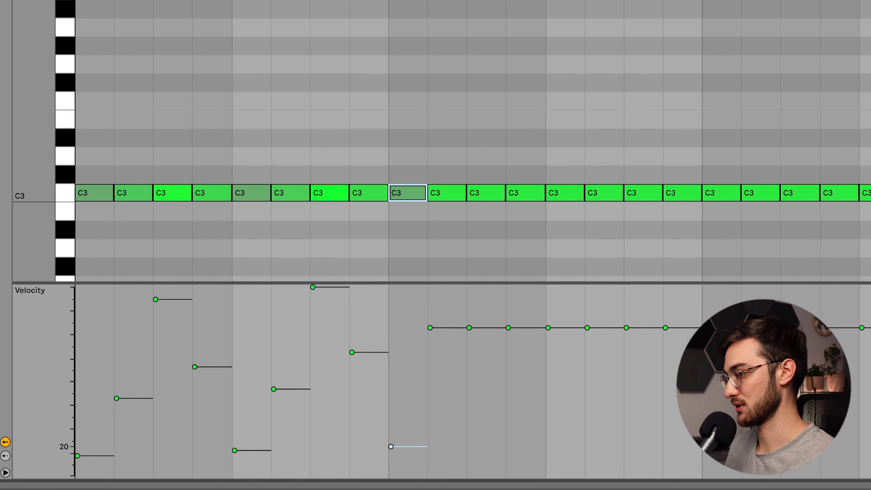
mouse_move(442, 331)
mouse_down()
mouse_move(441, 429)
mouse_move(443, 370)
mouse_up()
drag(562, 328, 562, 420)
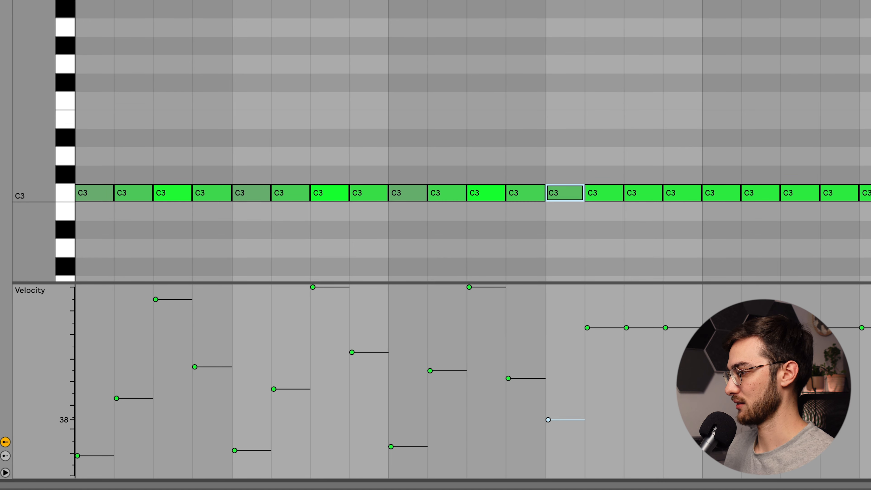
- Set the fourth beat's last three hat notes to velocities of about 95, 127 and about 36, keeping the accent on the third sixteenth
drag(602, 328, 602, 287)
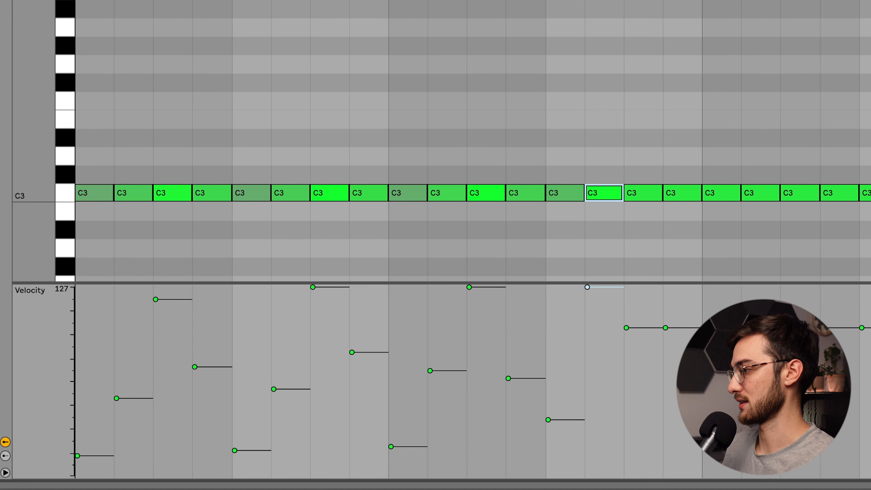
drag(626, 328, 626, 395)
drag(665, 328, 665, 446)
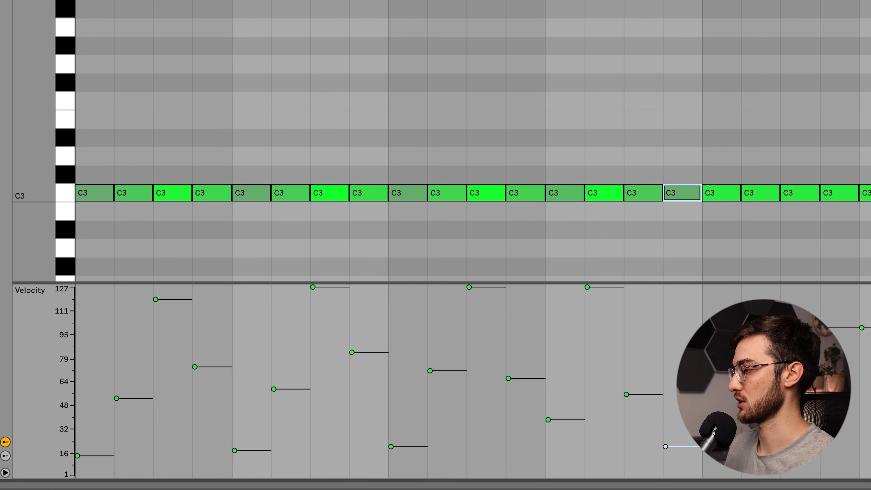
click(173, 193)
click(331, 193)
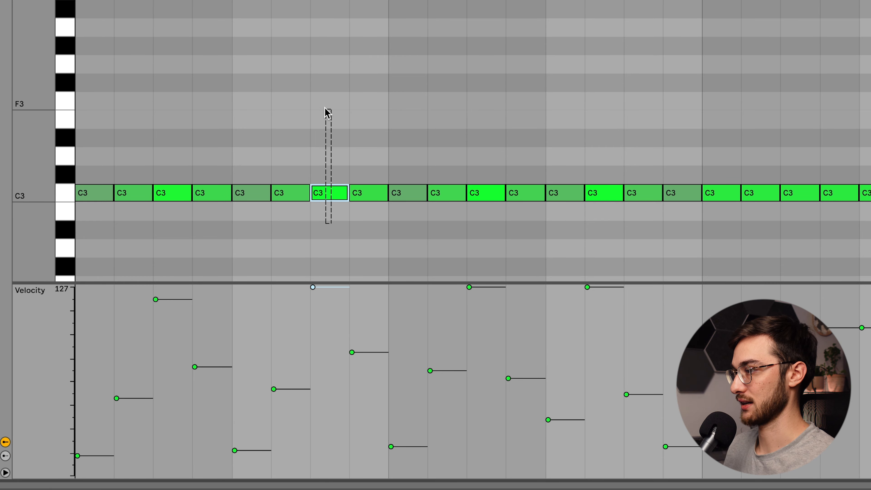
key(space)
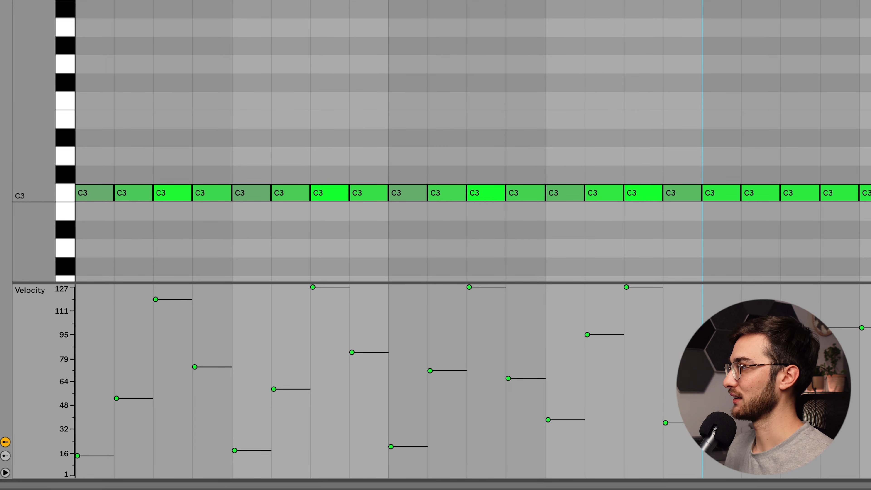
- Duplicate the first bar's velocity-shaped hat notes across the clip's remaining bars and play the pattern
key(minus)
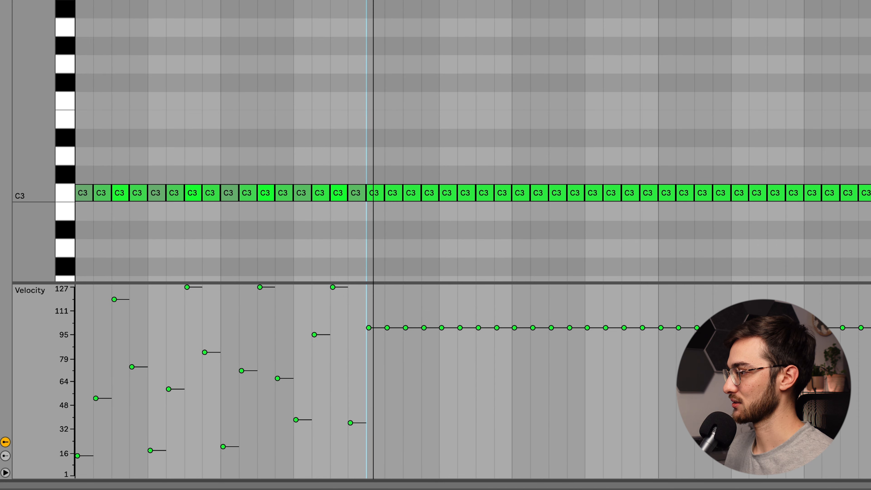
drag(375, 211, 869, 172)
drag(362, 226, 64, 142)
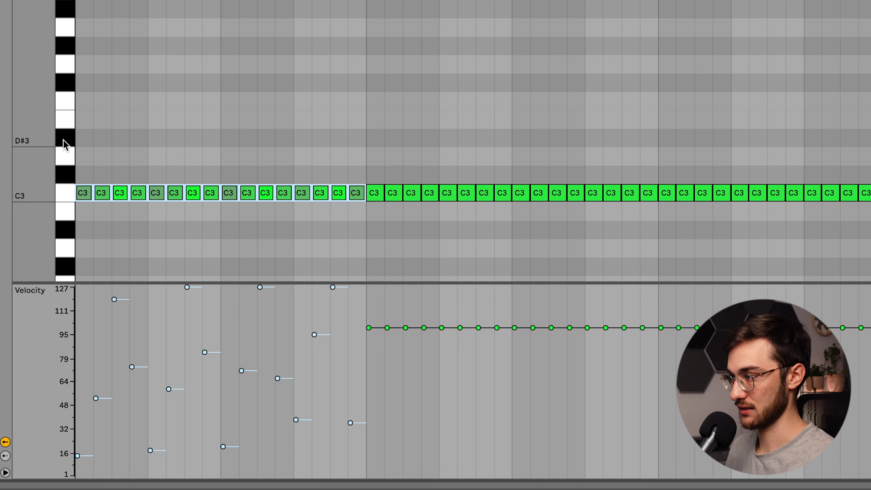
key(super+d)
click(64, 144)
key(space)
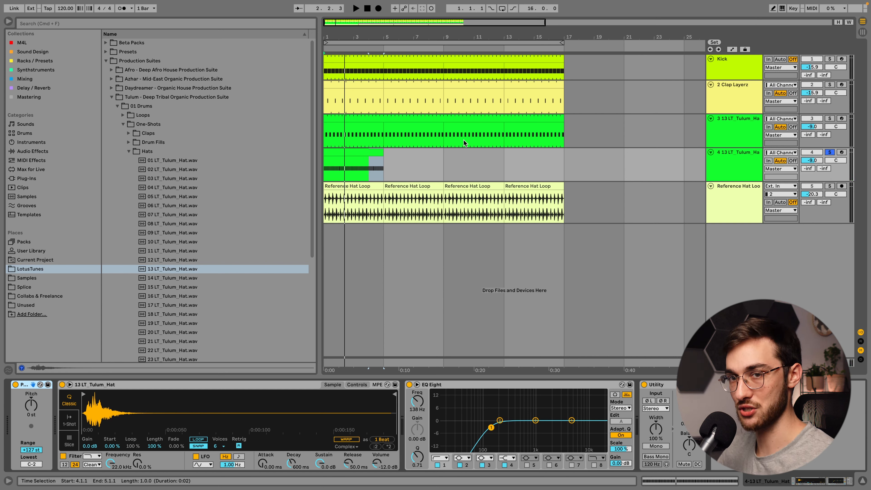
- Listen to the duplicated hat track with the kick, clap and offbeat hat, leaving the reference loop muted
click(829, 186)
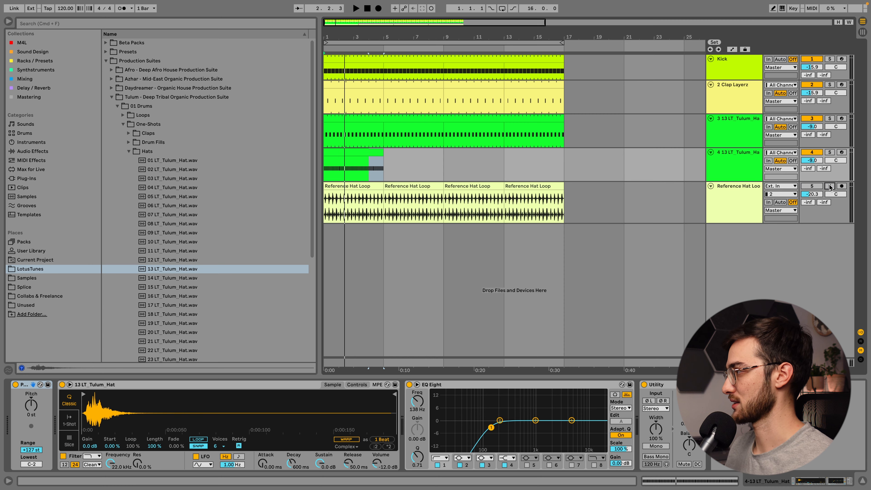
key(space)
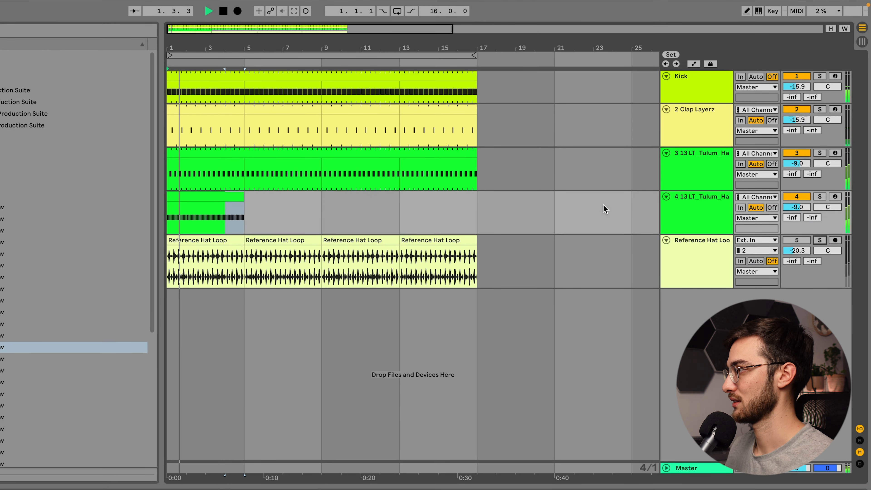
key(space)
- Listen to the duplicated hat track soloed and together with the original offbeat hat track
click(198, 194)
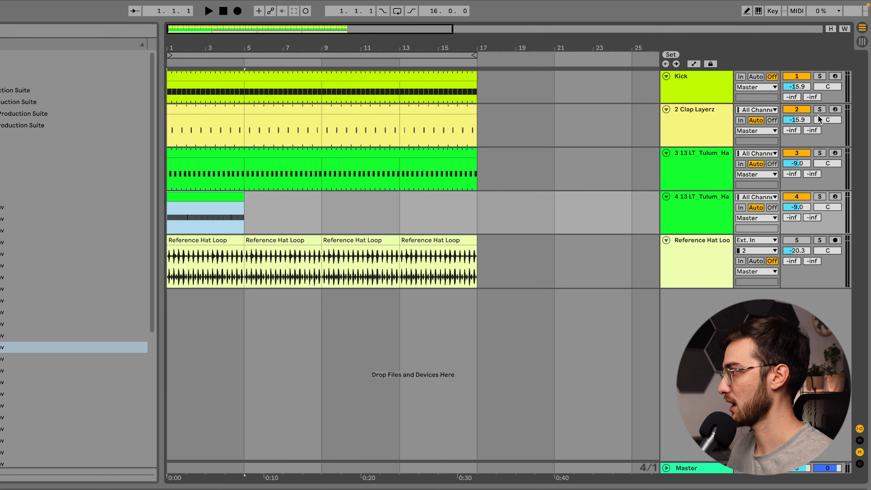
click(820, 197)
key(space)
click(216, 195)
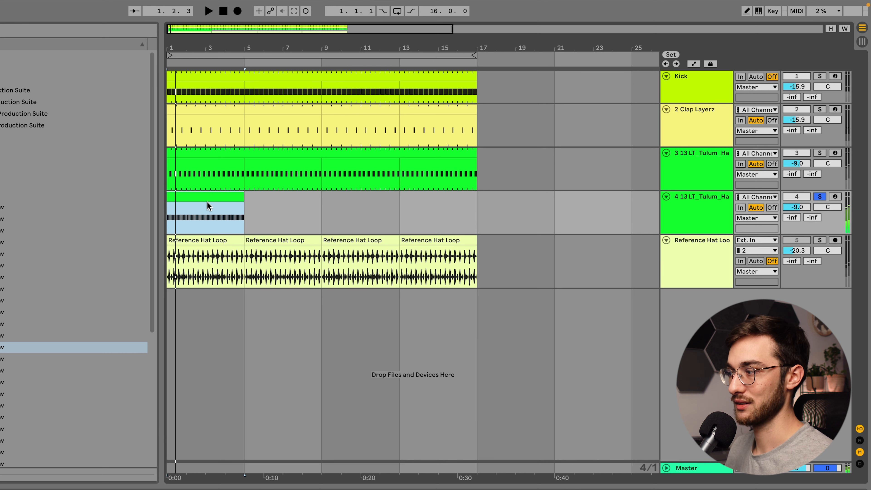
click(819, 153)
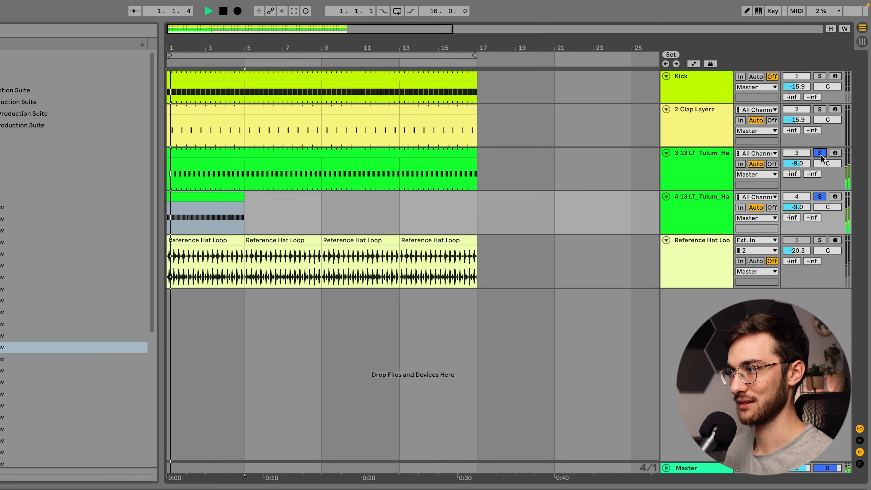
- Locate the duplicated hat track's sample in the browser and swap it for 15 LT_Tulum_Hat.wav during playback
click(222, 192)
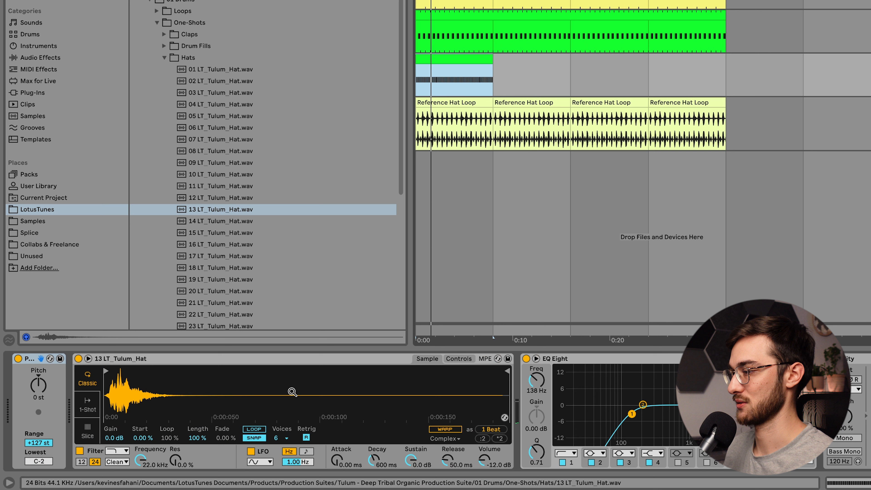
right_click(292, 393)
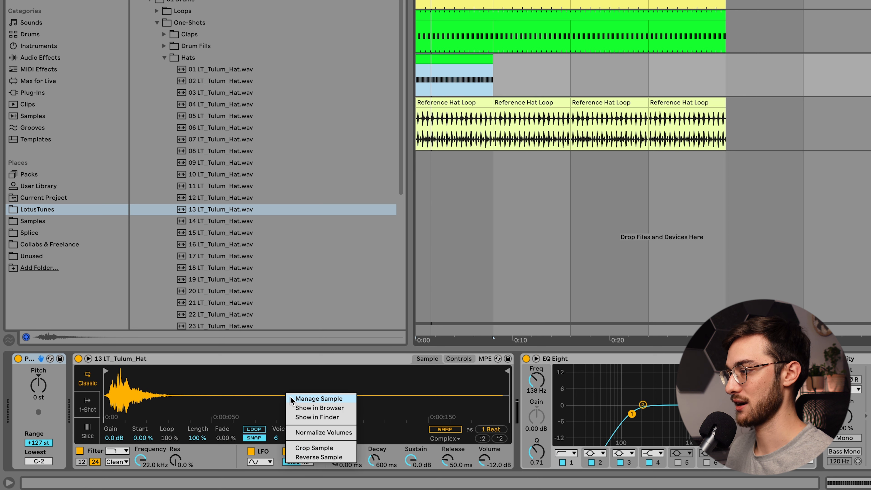
click(299, 408)
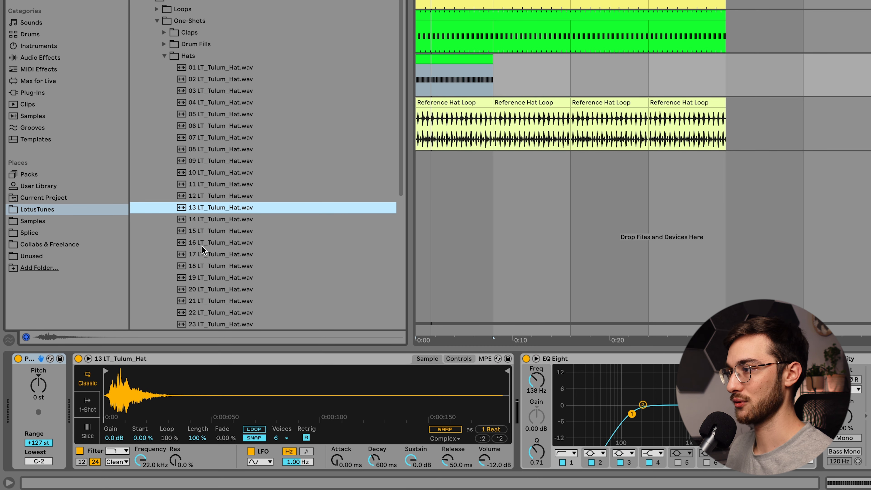
click(504, 417)
double_click(226, 241)
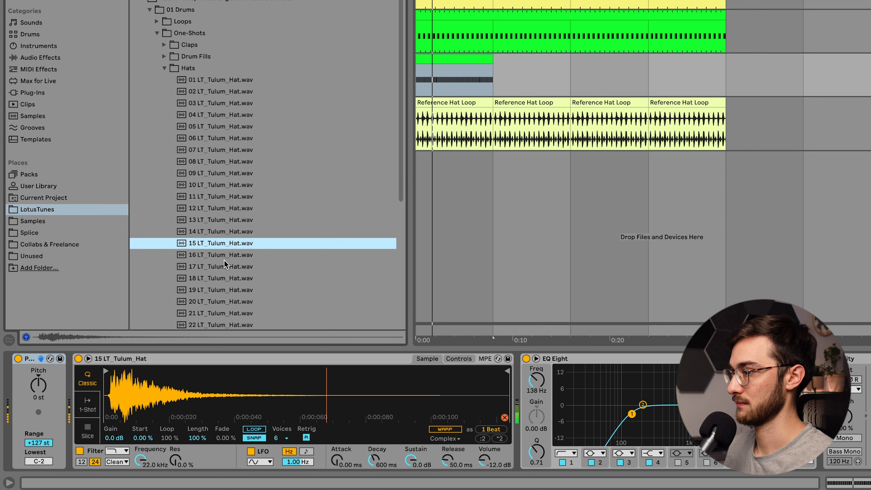
key(space)
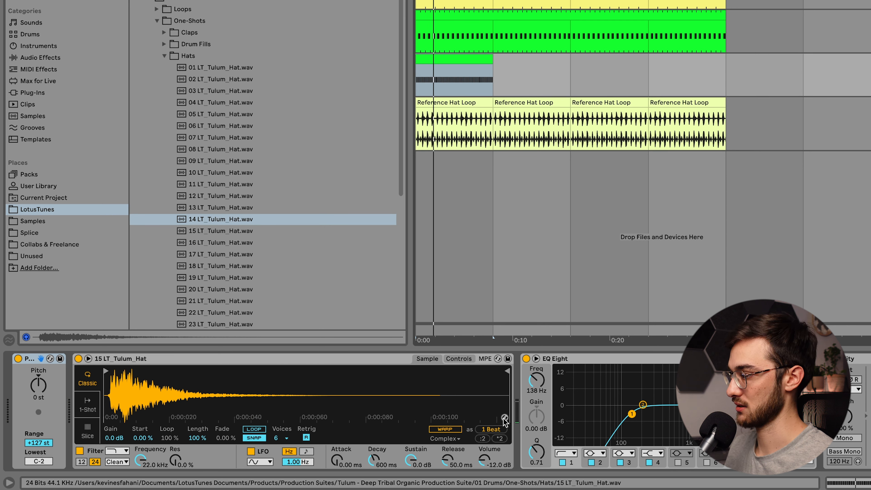
- Audition further LT_Tulum_Hat samples from 16 up to 22 as replacements in the duplicated hat track's Simpler
click(504, 417)
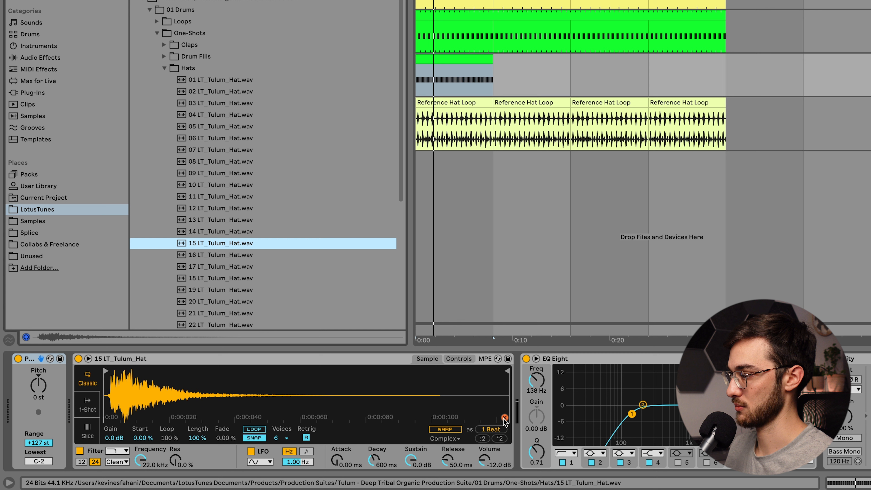
click(228, 256)
click(227, 268)
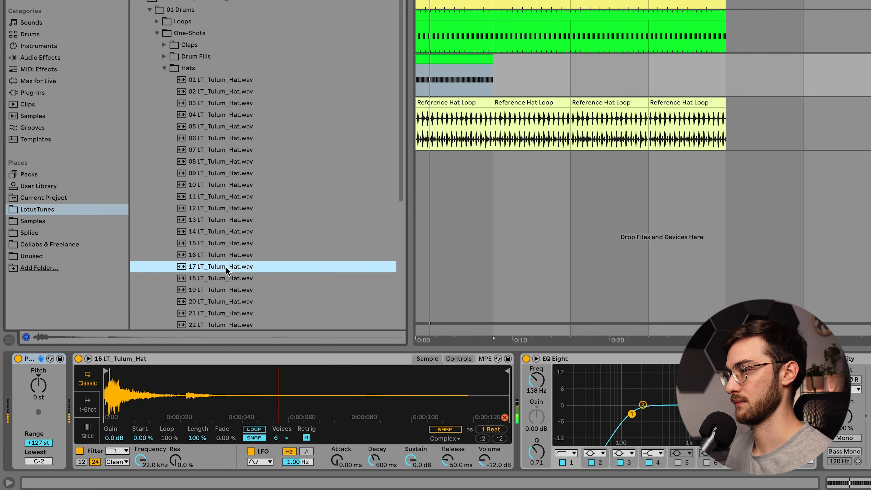
click(228, 278)
scroll(229, 277, down, 1)
click(230, 285)
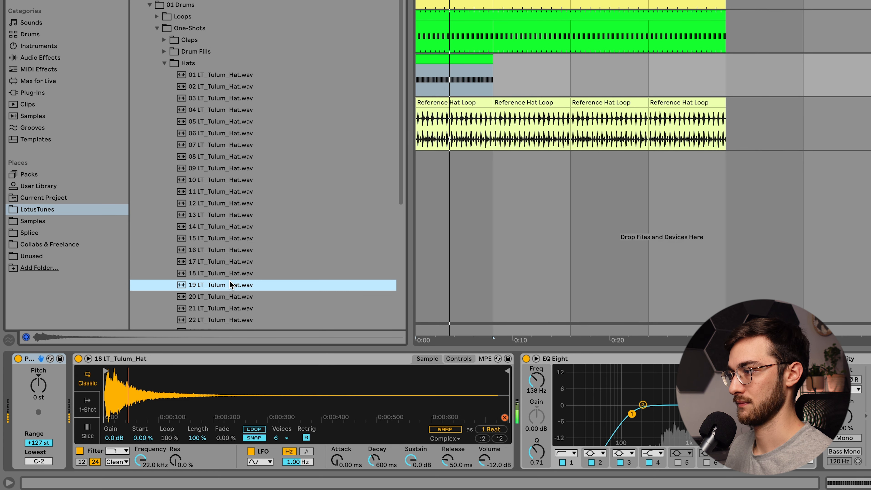
scroll(231, 285, down, 2)
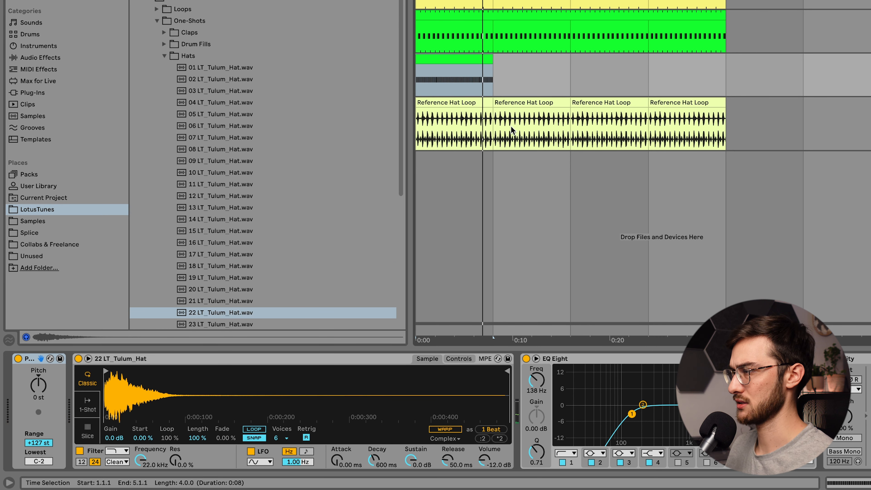
- Play the first Reference Hat Loop clip to compare its sound with the swapped hat
click(450, 102)
key(space)
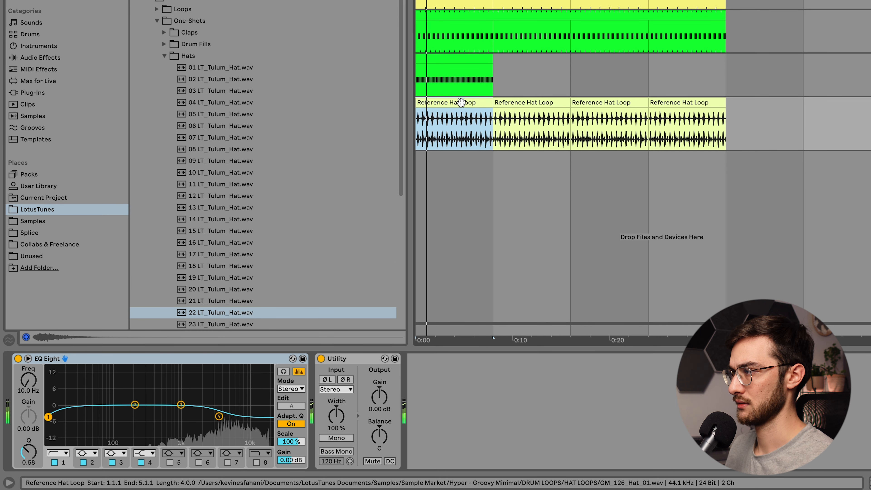
key(space)
- Audition 03 and 05 LT_Tulum_Hat.wav on the duplicated hat track, settle on 06 LT_Tulum_Hat.wav and end sample swapping
click(471, 59)
click(504, 417)
double_click(266, 46)
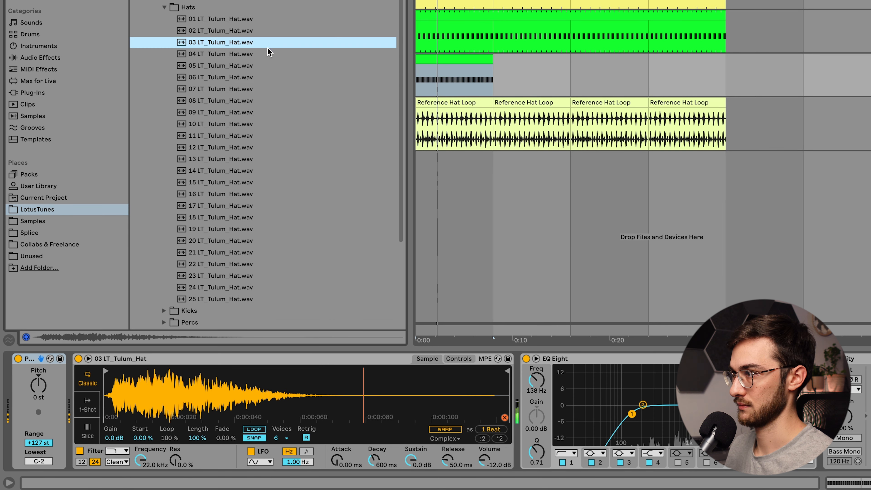
double_click(252, 65)
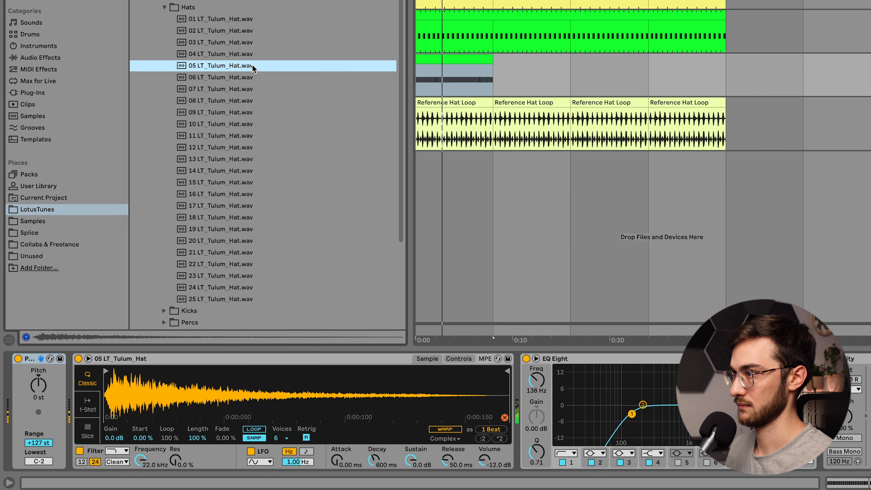
double_click(252, 76)
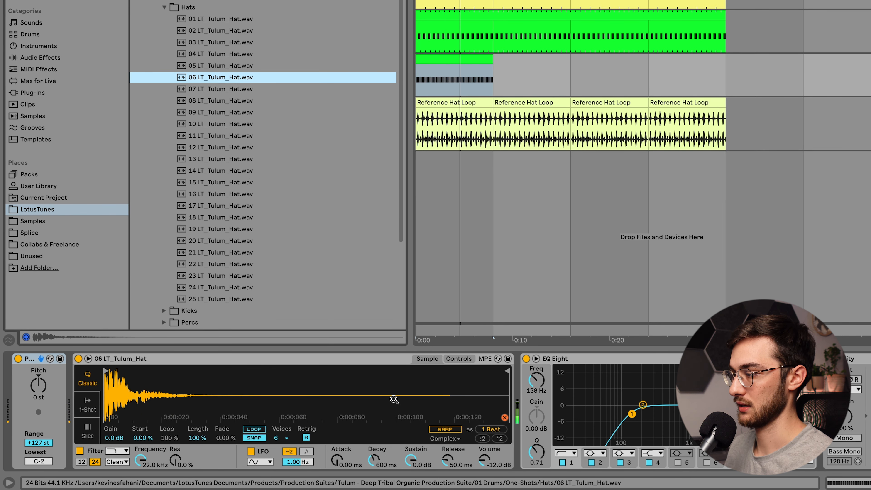
click(500, 359)
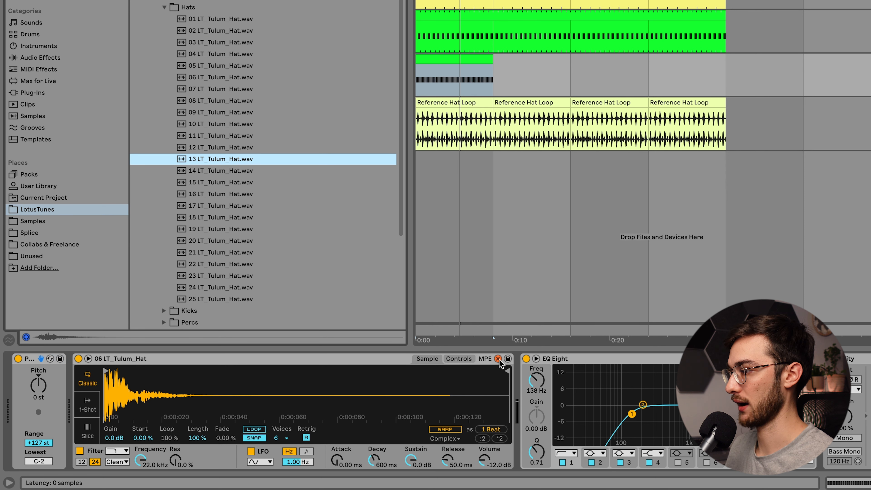
click(500, 360)
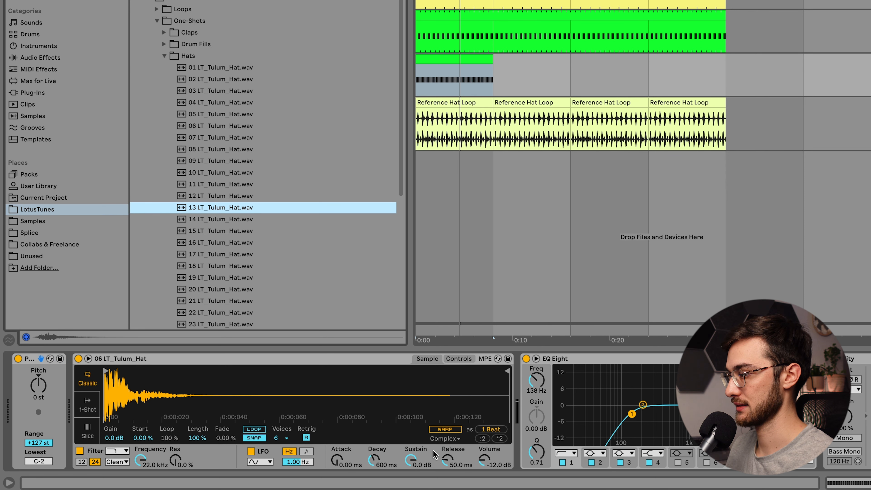
- Shorten the new hat with a 122 ms decay and -57 dB sustain, and lower its track volume to -18.3 dB against the full beat
drag(411, 459, 410, 477)
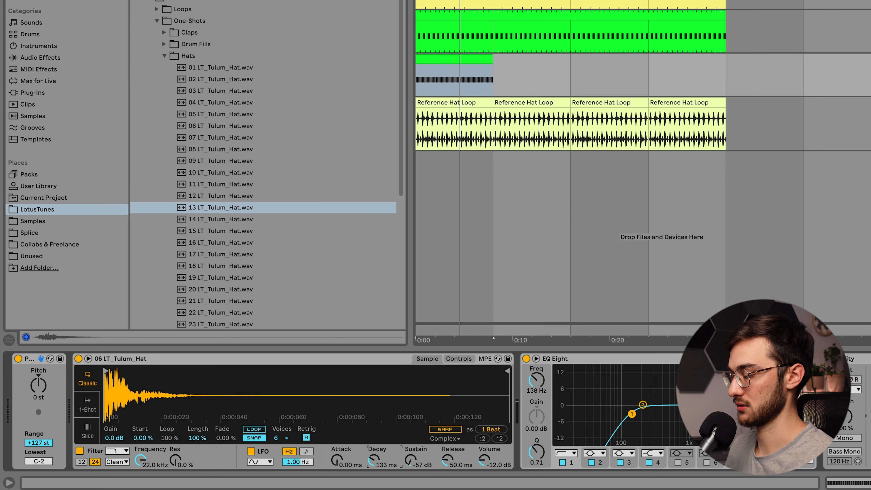
click(437, 70)
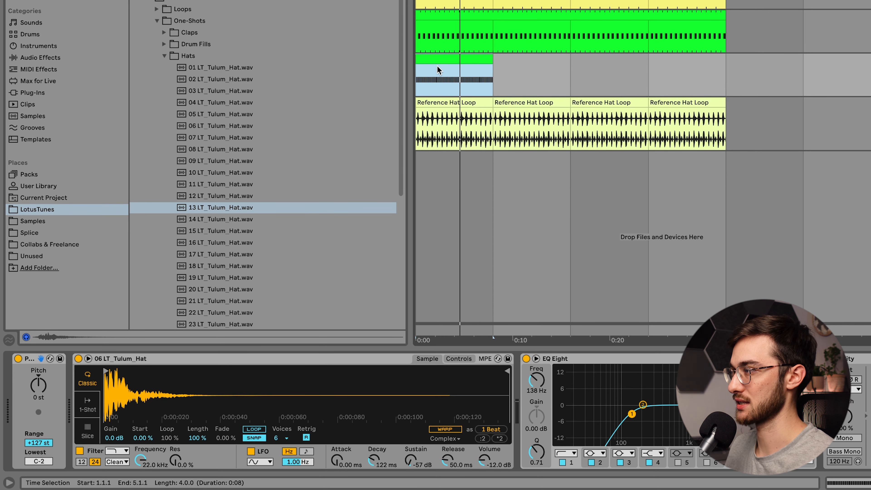
click(830, 152)
key(space)
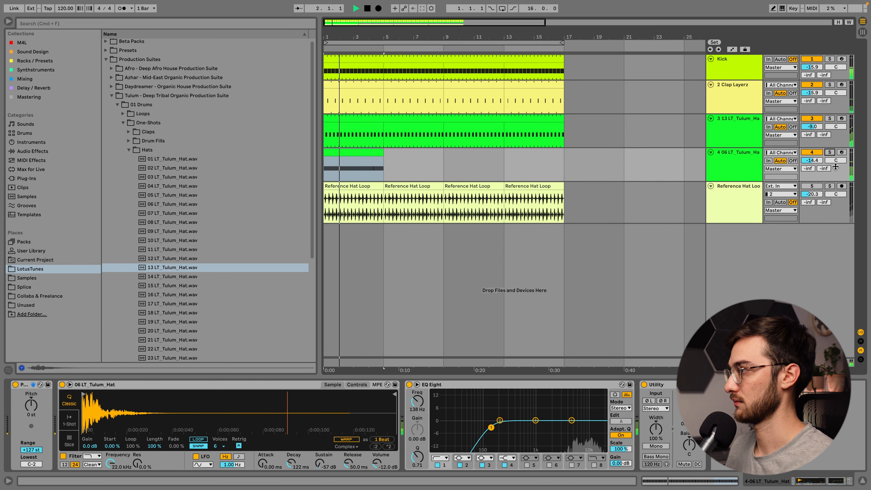
click(811, 160)
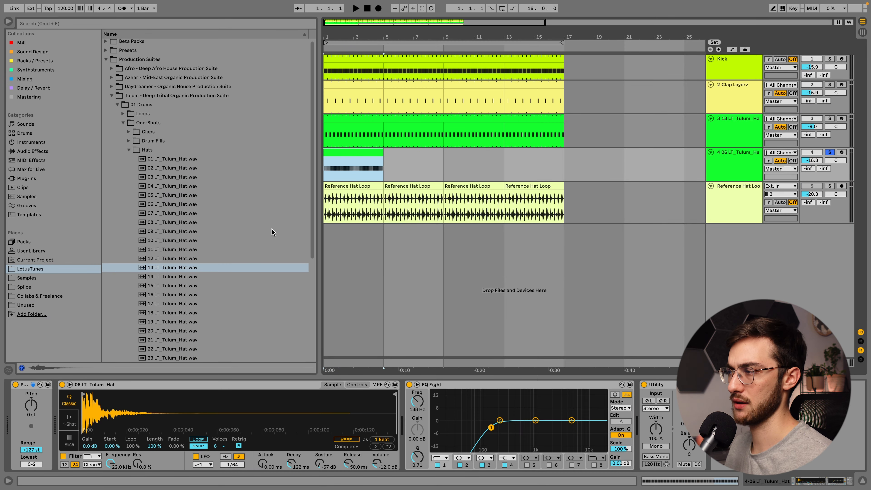
- Review the hat Simpler's filter, LFO and pitch envelope settings, and return to its sample waveform
click(363, 384)
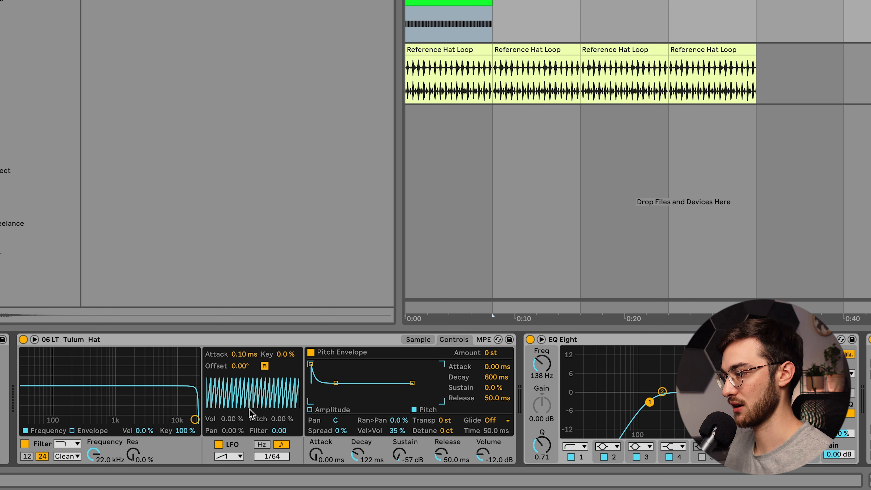
click(417, 340)
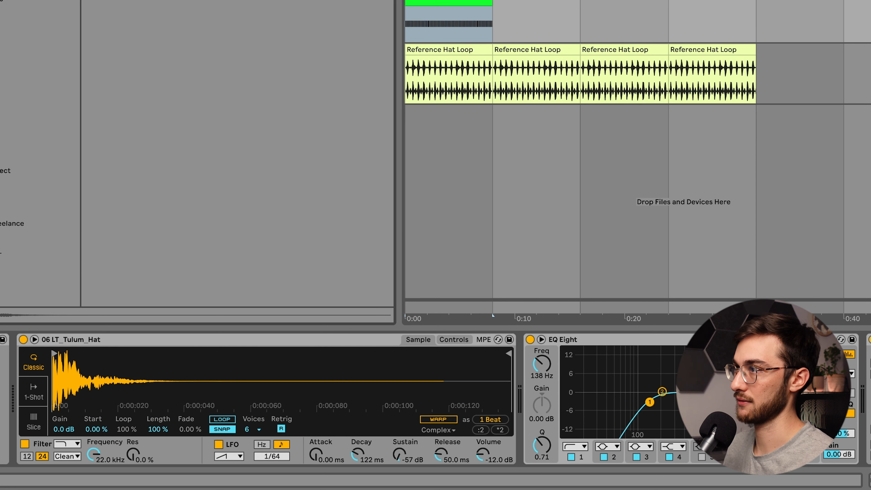
- Add an LFO device after the hat Simpler and map it to the volume envelope's Sustain and Decay
drag(469, 328, 528, 392)
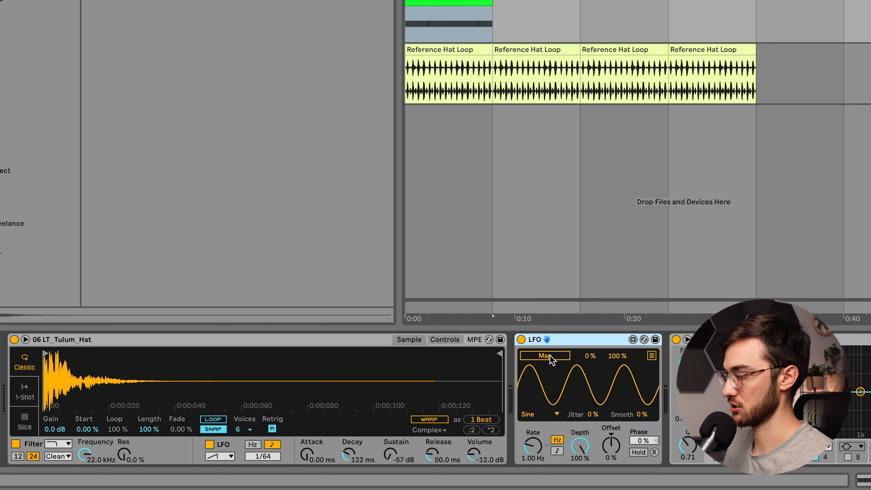
click(545, 356)
click(394, 452)
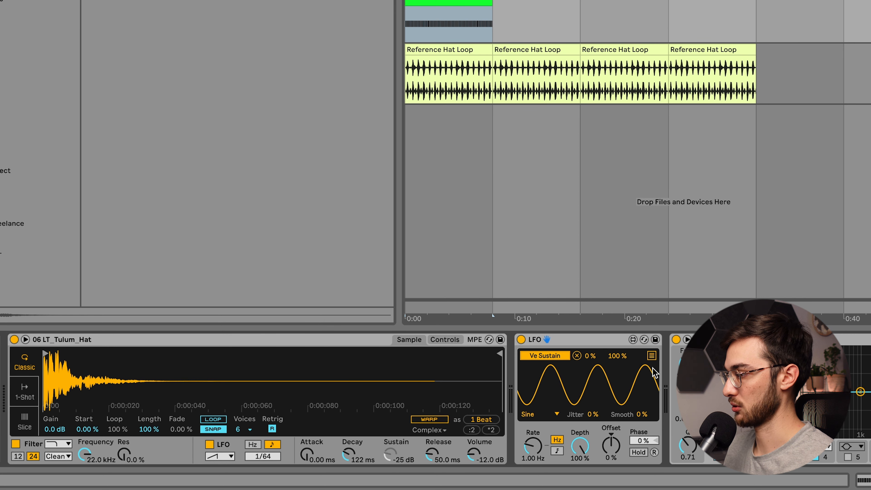
click(651, 356)
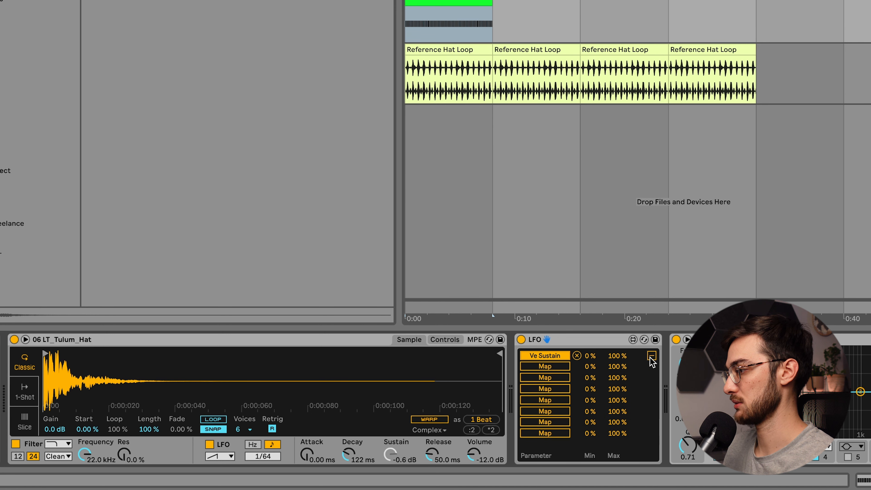
click(552, 367)
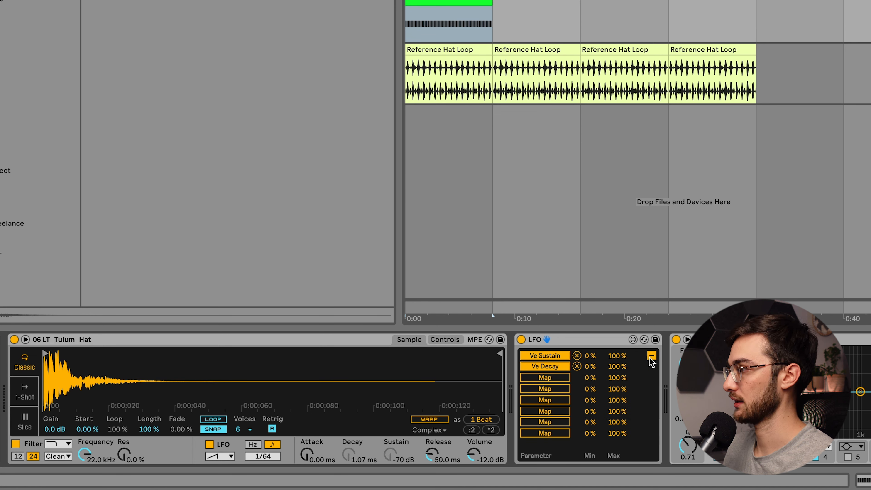
- Sync the LFO rate to 1/4 and set its depth to 43.3% while listening to the hat loop
key(space)
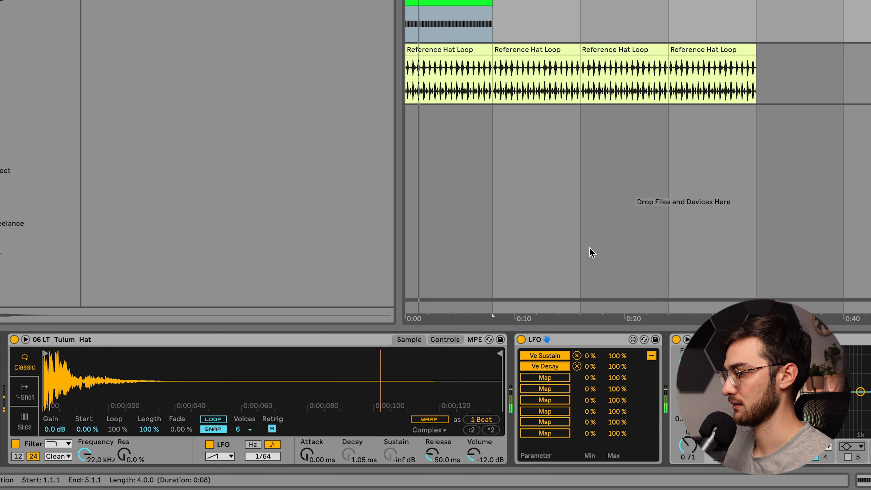
click(651, 356)
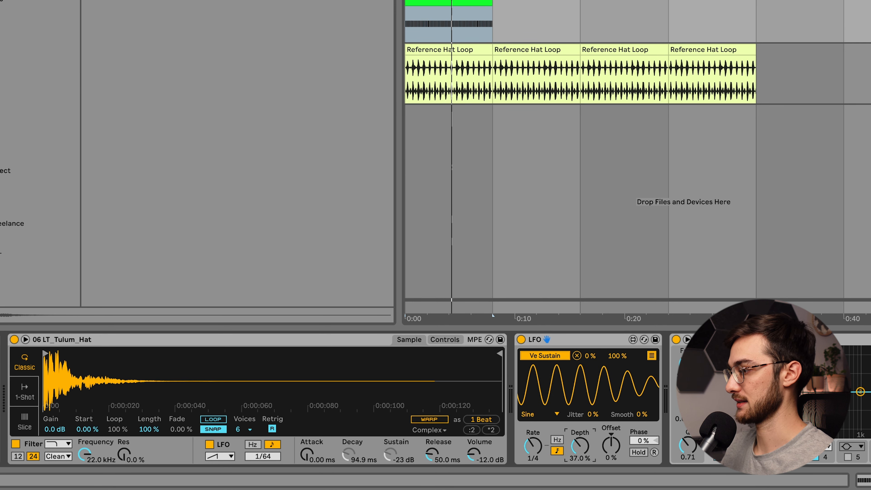
key(space)
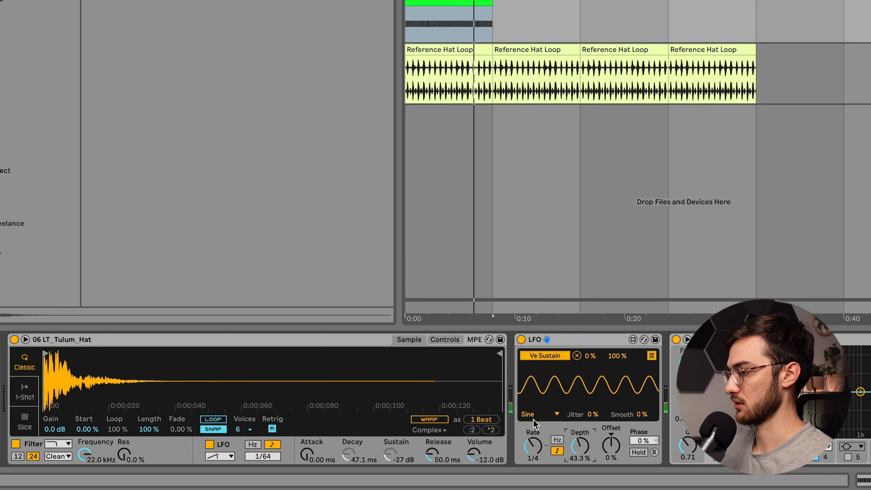
- Map the LFO to the Simpler's volume envelope Attack with a 54% maximum, and play back the modulated hat
click(651, 356)
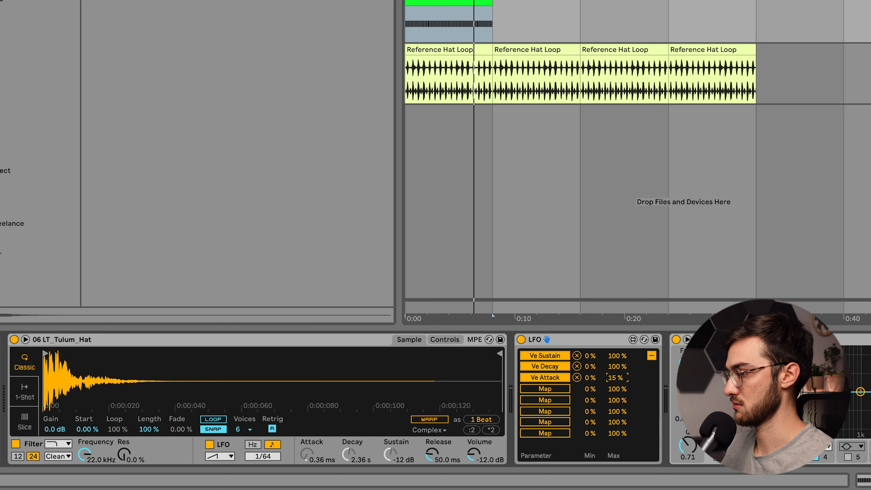
click(652, 355)
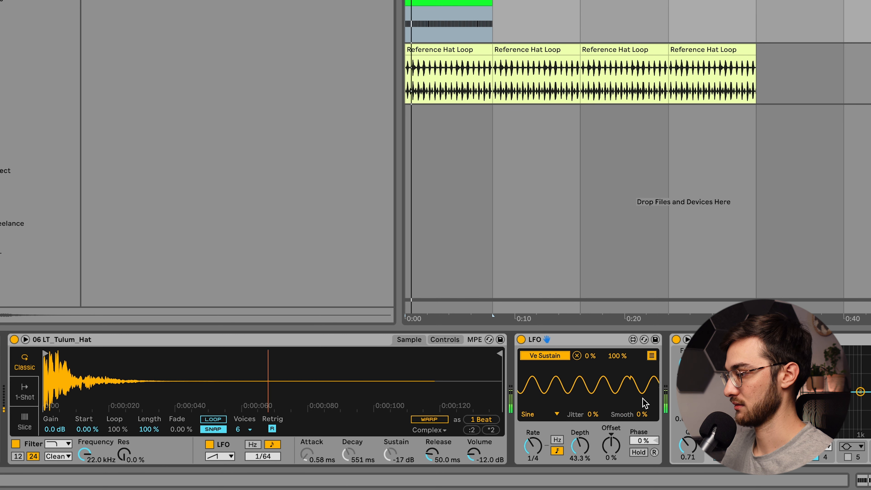
click(651, 356)
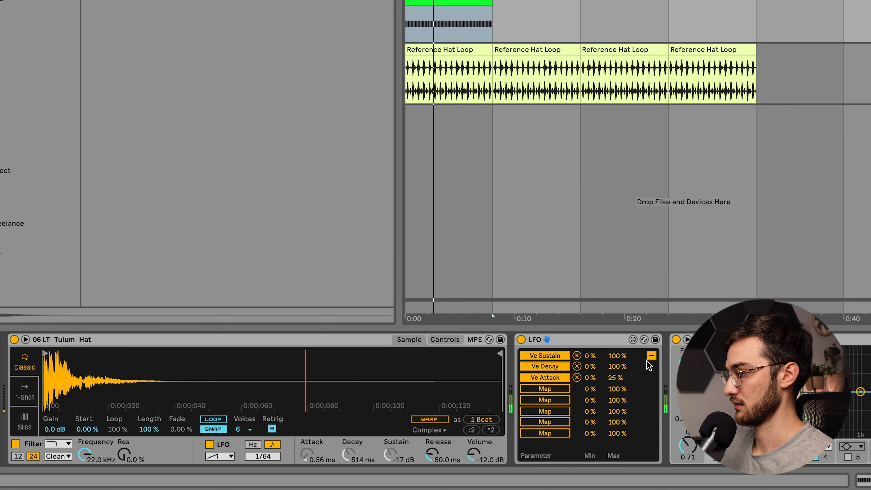
drag(616, 378, 616, 358)
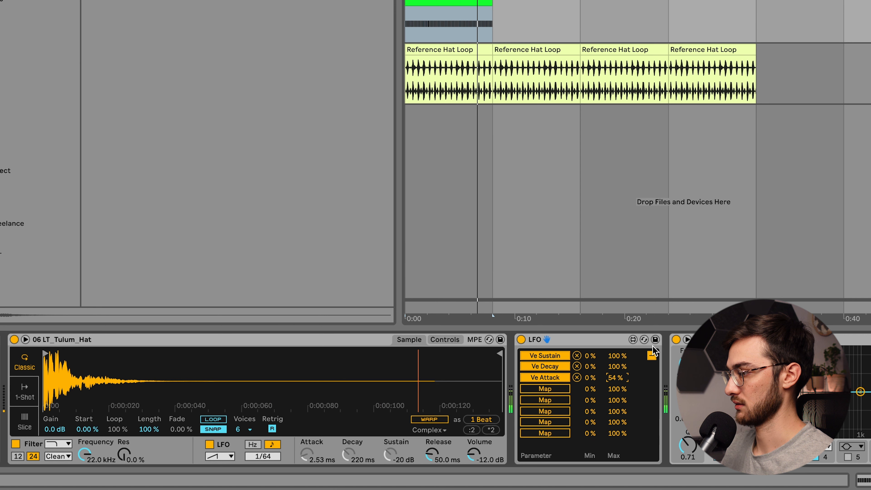
click(651, 356)
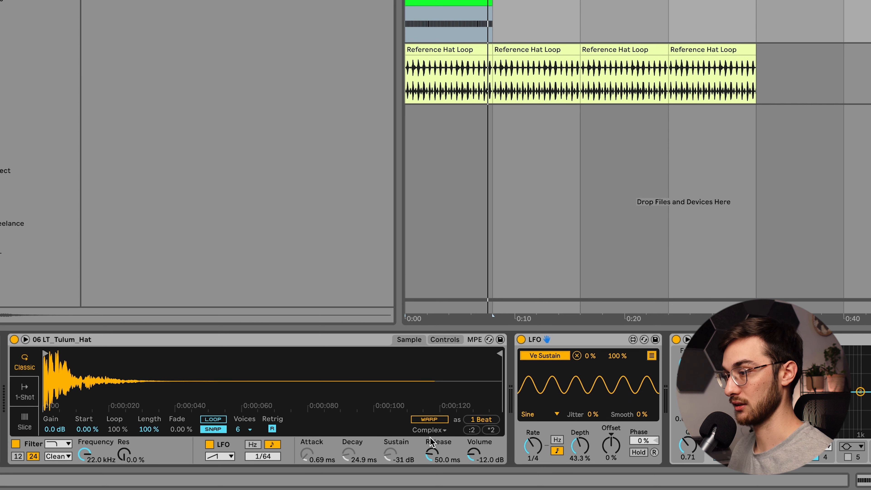
key(space)
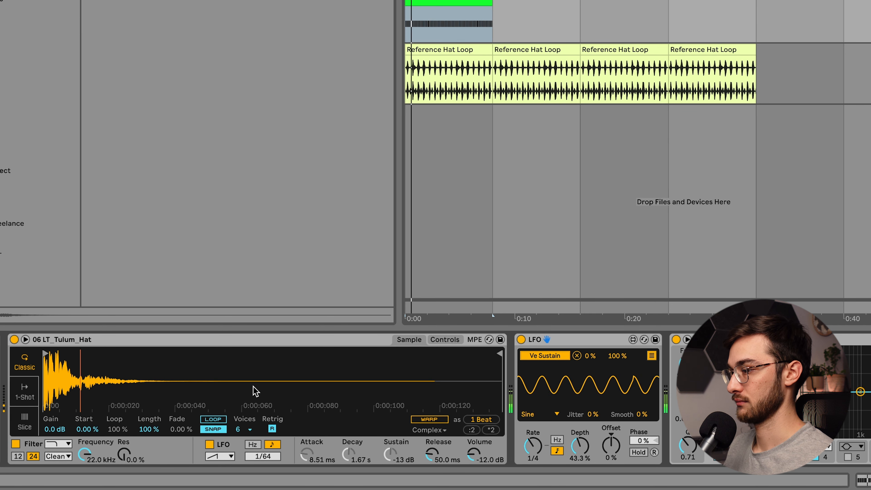
- Show the Simpler's control settings and map the fourth LFO slot to Detune
click(450, 343)
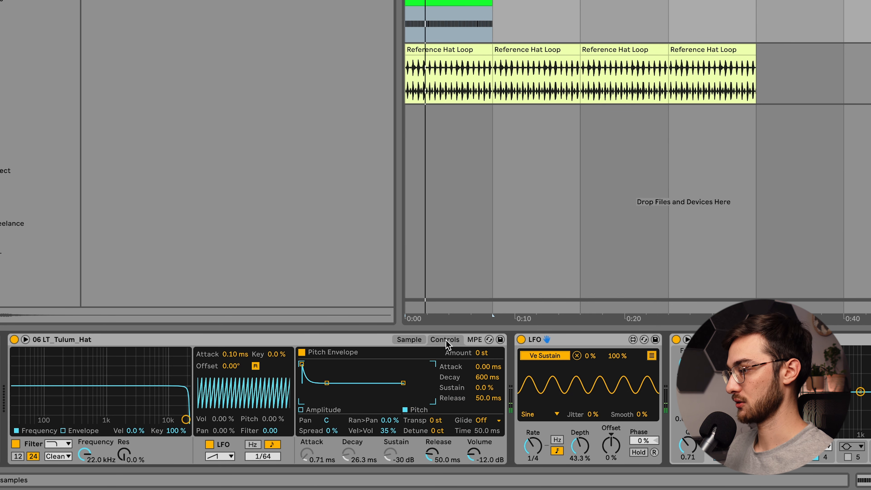
click(652, 356)
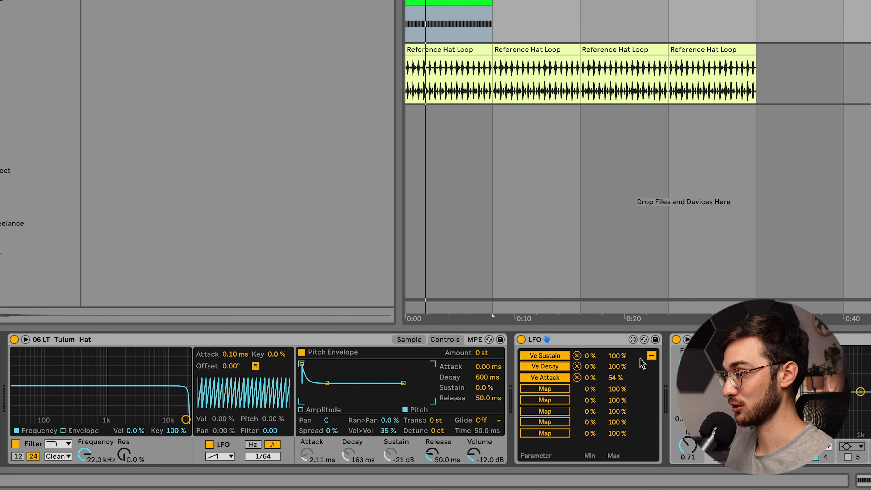
click(549, 388)
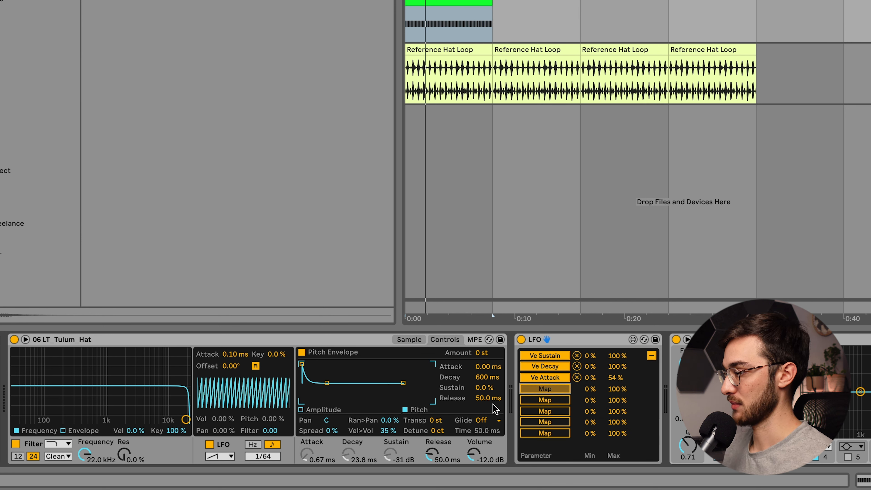
click(437, 431)
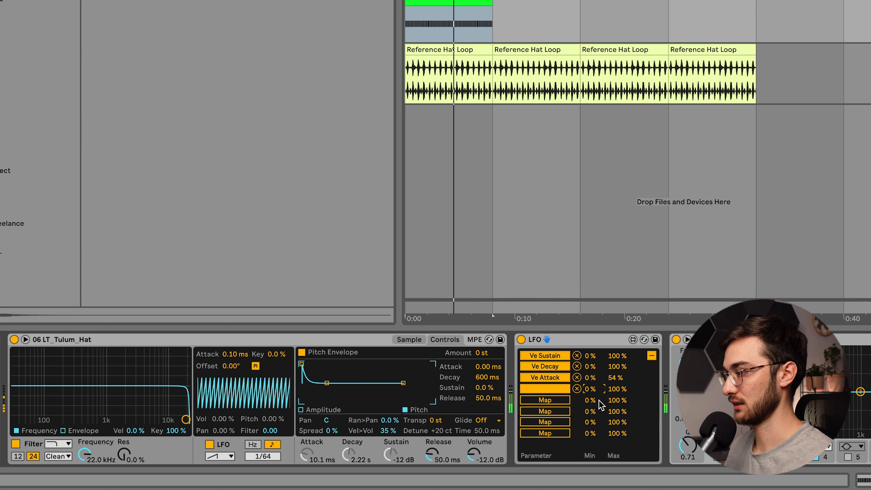
- Try the fourth LFO slot on Transpose instead of Detune, and remove that mapping
click(576, 389)
click(557, 388)
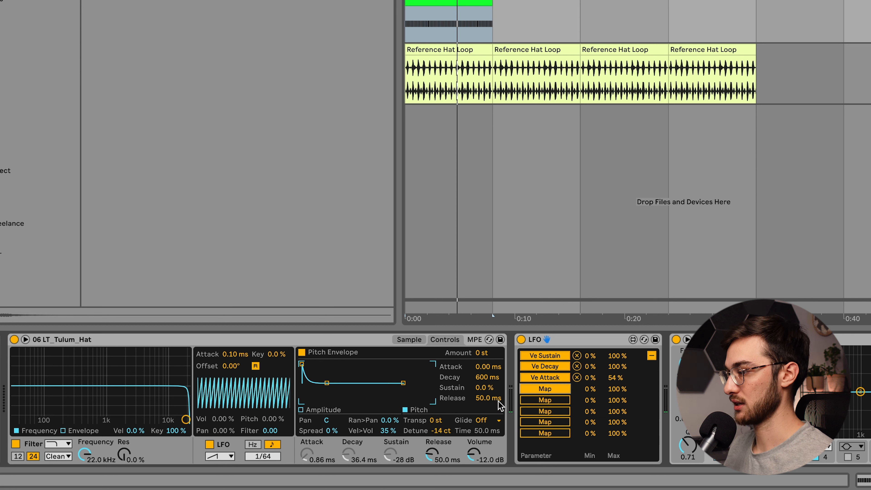
click(435, 421)
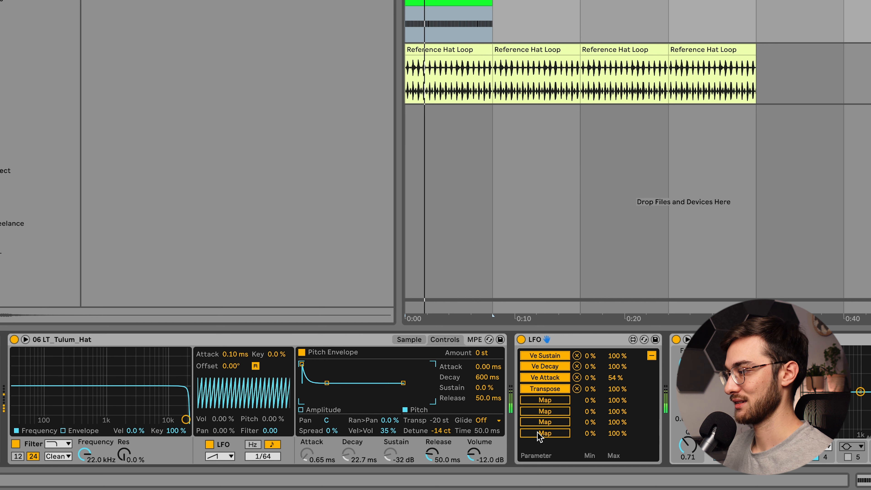
click(577, 388)
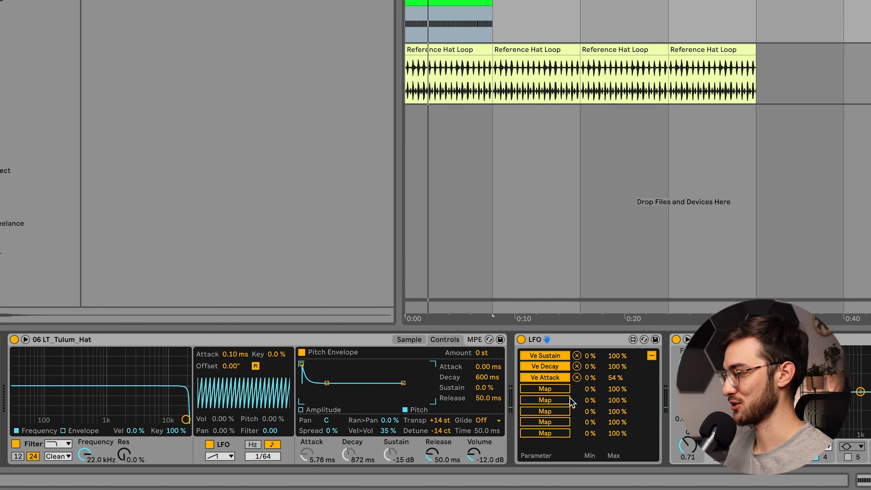
- Map the fourth LFO slot to Detune with a 100% maximum, and reset the Simpler's Transpose to 0 st
click(551, 391)
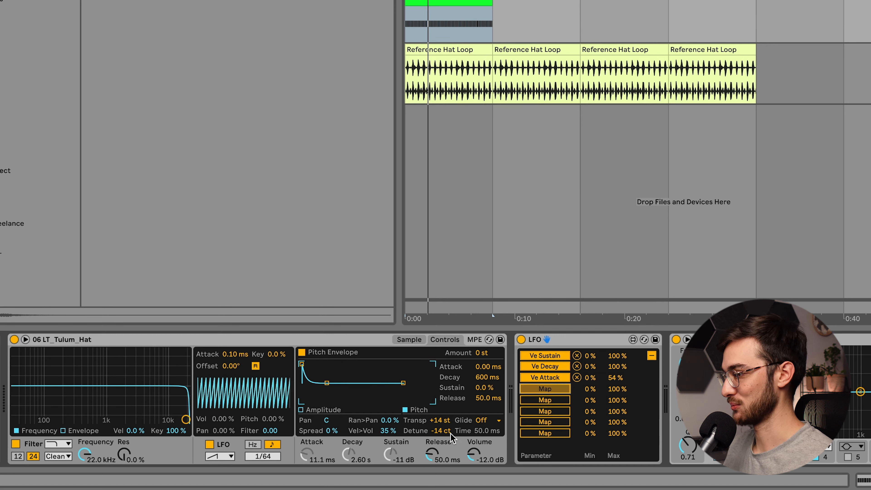
click(442, 431)
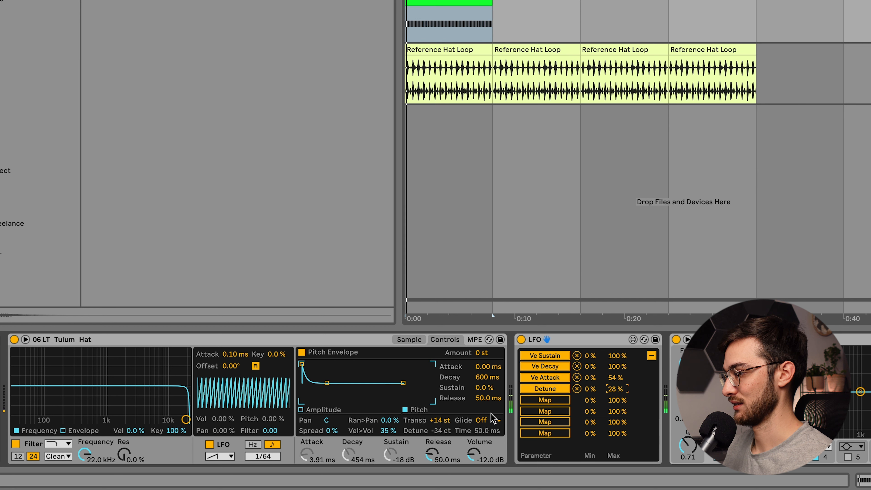
mouse_move(442, 422)
mouse_down()
mouse_move(442, 433)
mouse_move(441, 416)
mouse_move(437, 424)
mouse_up()
key(space)
key(space)
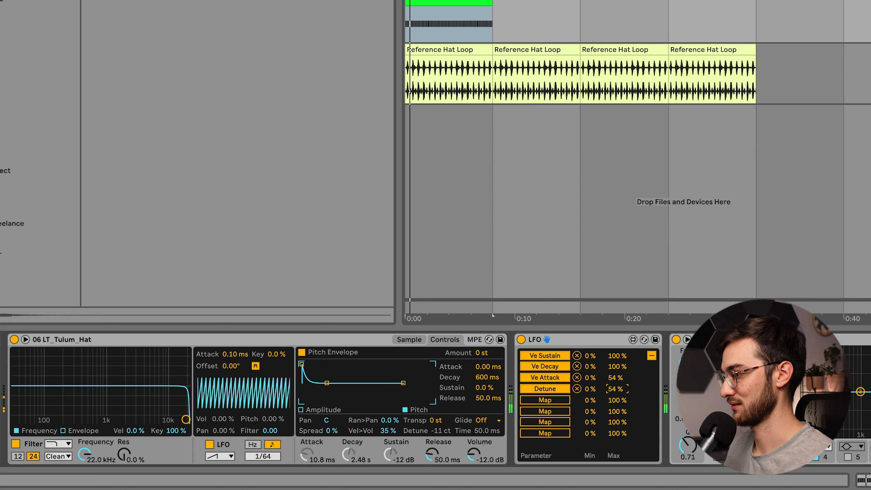
drag(617, 389, 617, 374)
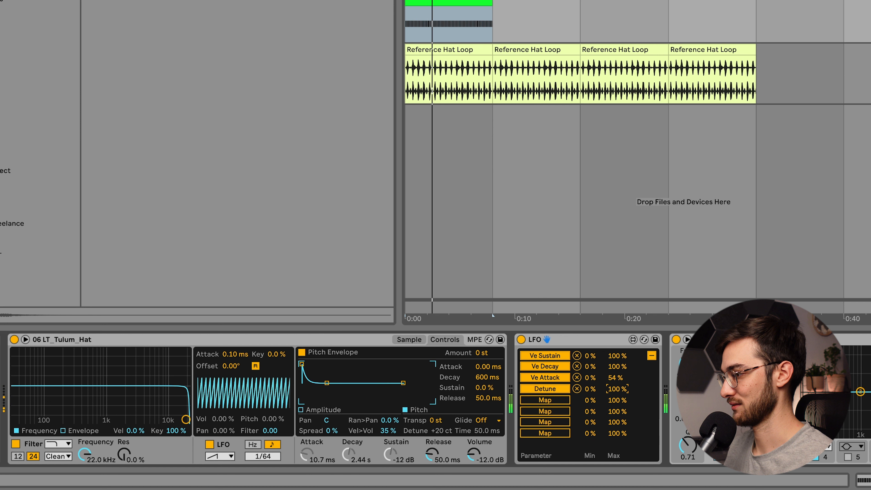
- Map the fifth LFO slot to the Simpler's random pan amount and limit its maximum to 35%
click(555, 401)
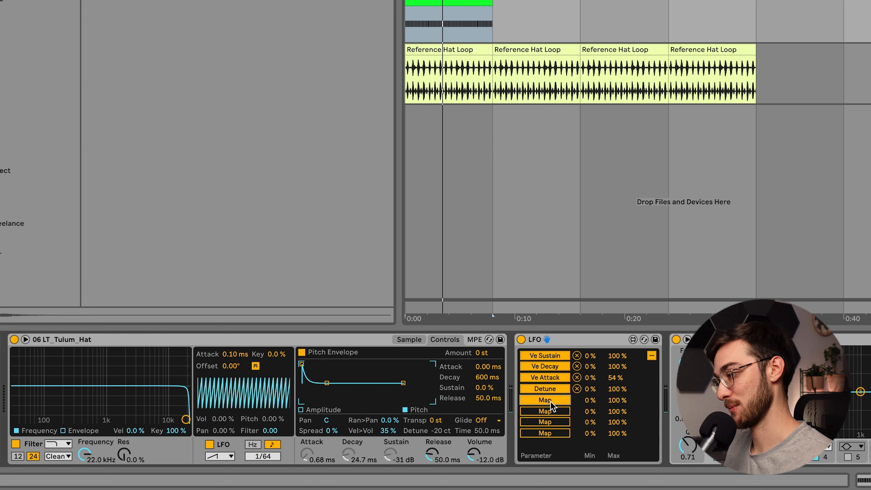
click(390, 422)
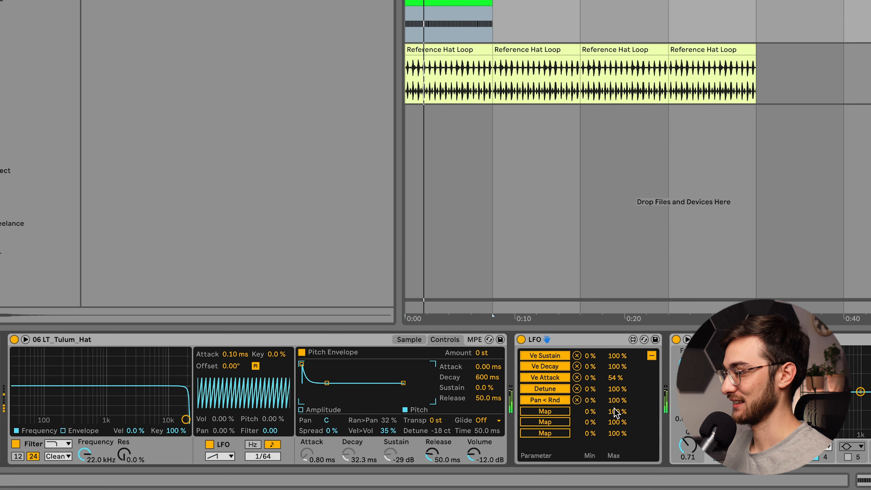
drag(616, 400, 617, 420)
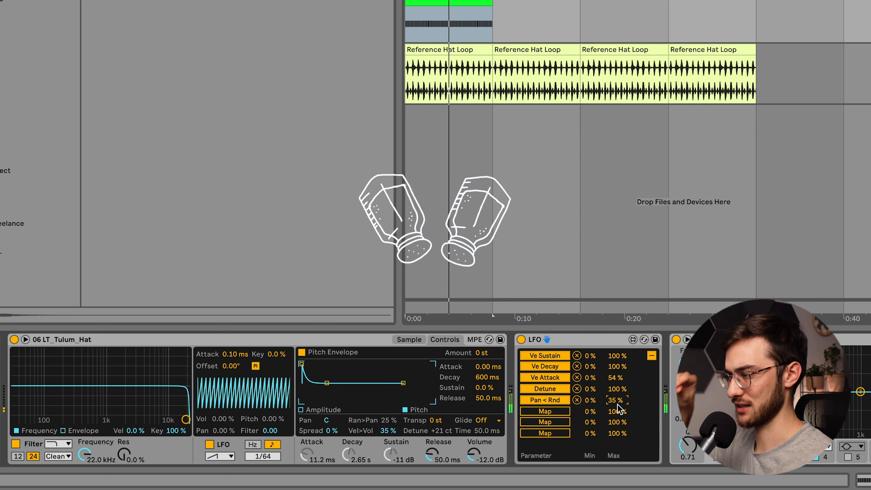
- Try the Simpler's Spread at 70%, reset it to 0%, and map the sixth LFO slot to Vel>Vol
mouse_move(332, 430)
mouse_down()
mouse_move(331, 396)
mouse_move(332, 430)
mouse_up()
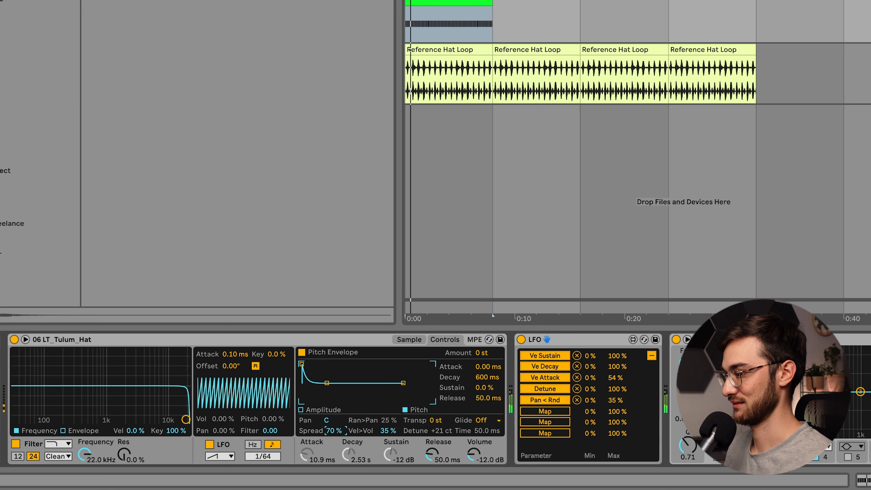
key(space)
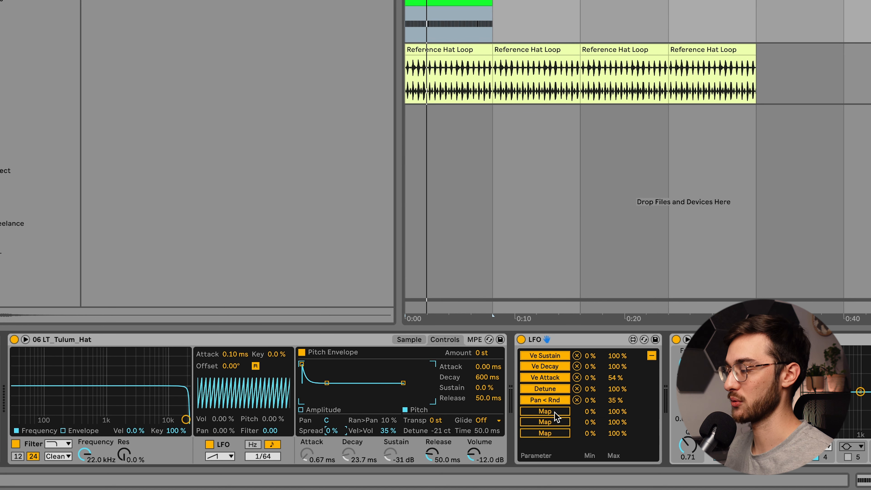
click(555, 412)
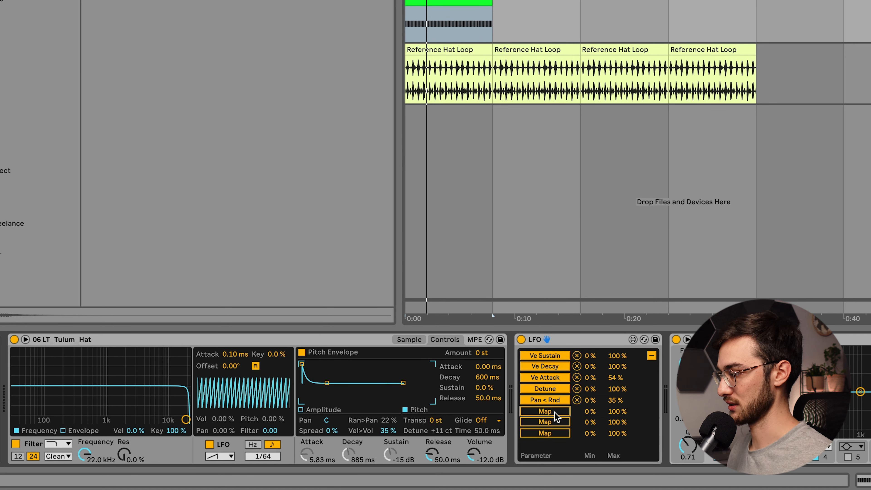
click(386, 430)
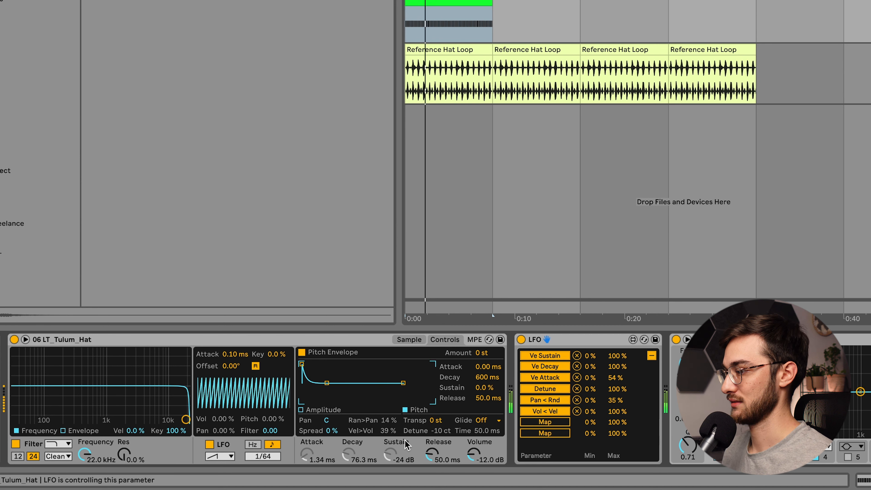
- Audition 14 and 15 LT_Tulum_Hat.wav in the modulated Simpler and swap in 08 LT_Tulum_Hat.wav
click(409, 339)
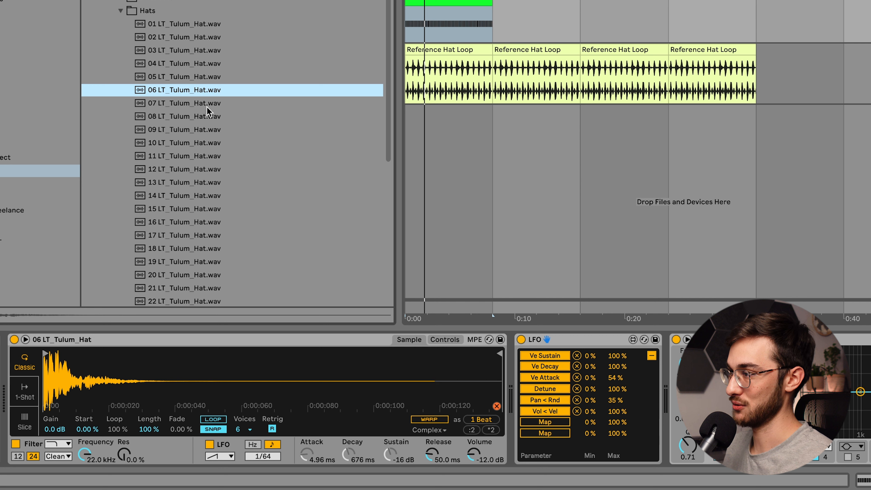
double_click(206, 196)
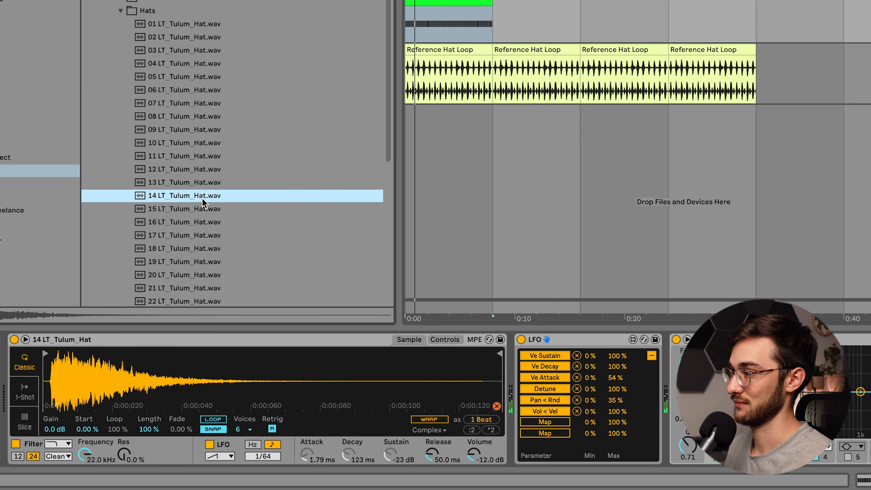
click(209, 211)
double_click(200, 116)
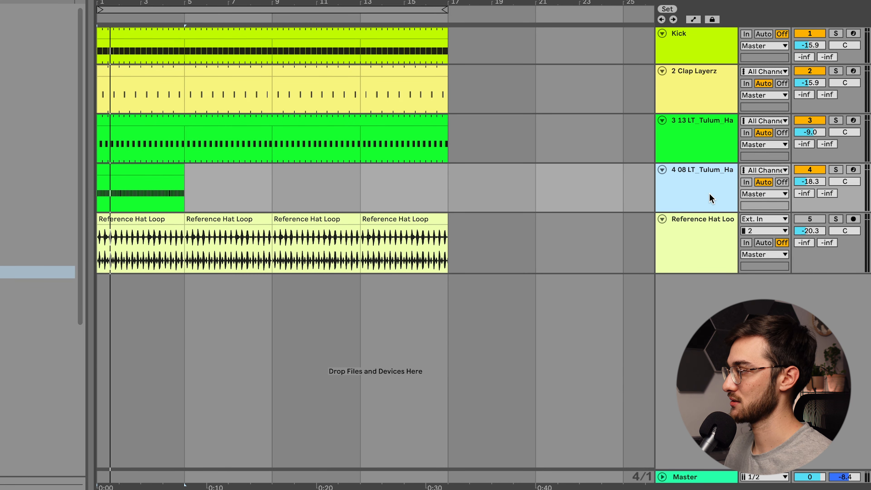
- Duplicate the 08 LT_Tulum_Hat track with its clip and devices
key(ctrl+d)
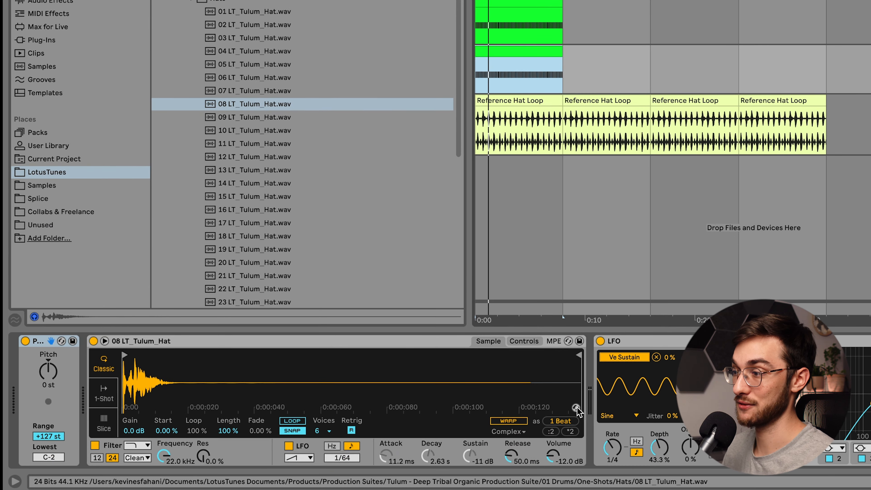
- Hot-swap the duplicated track's sample from the Afro suite's Shakers folder, auditioning LT_Afro_Shaker_08.wav and settling on LT_Afro_Shaker_11.wav
click(576, 407)
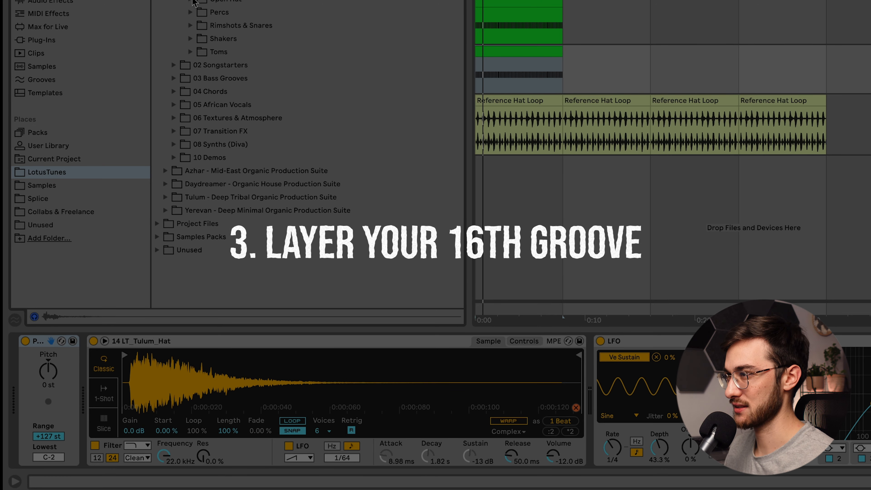
click(191, 39)
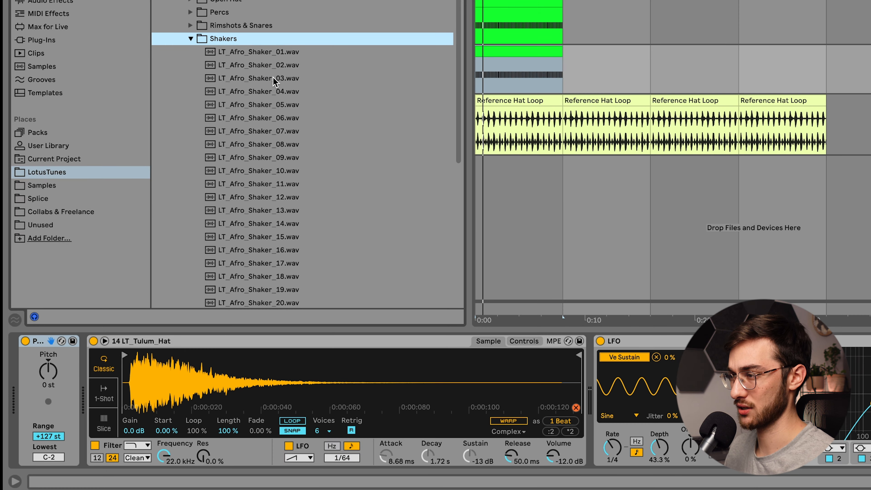
double_click(279, 145)
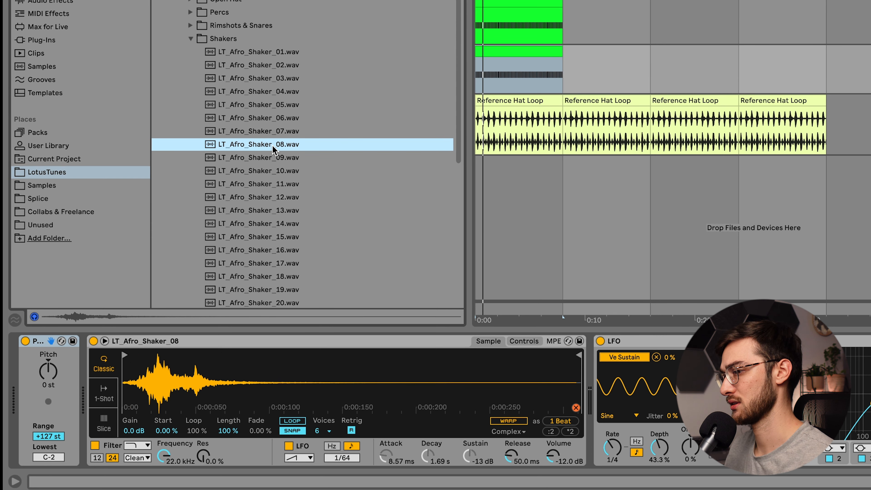
double_click(272, 182)
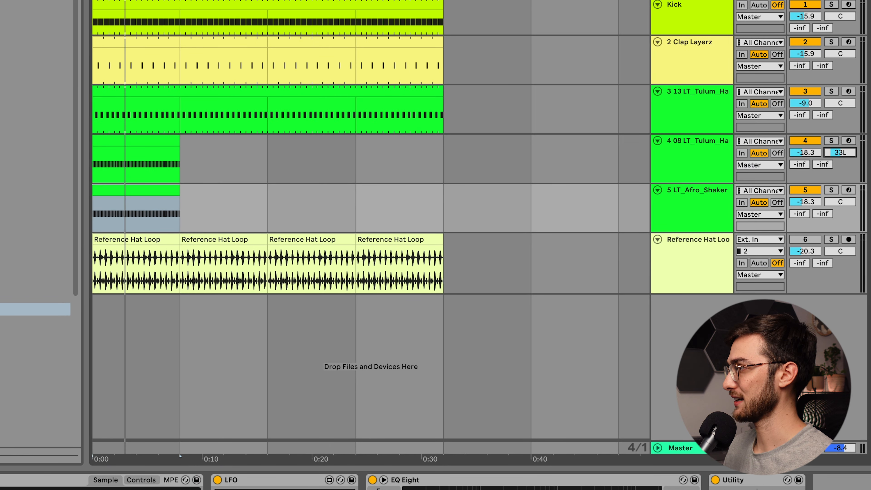
- Pan the LT_Afro_Shaker track to 30R and play it soloed together with the 08 LT_Tulum_Hat track
drag(838, 206, 838, 202)
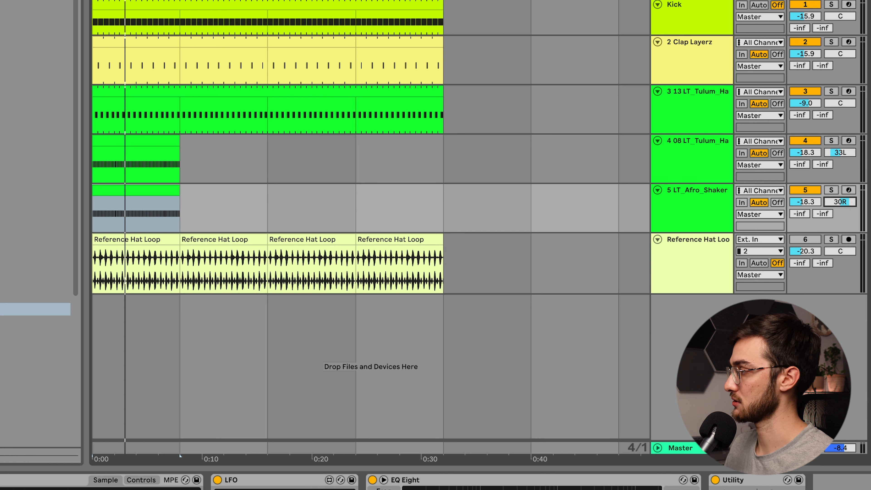
click(831, 190)
super+click(831, 140)
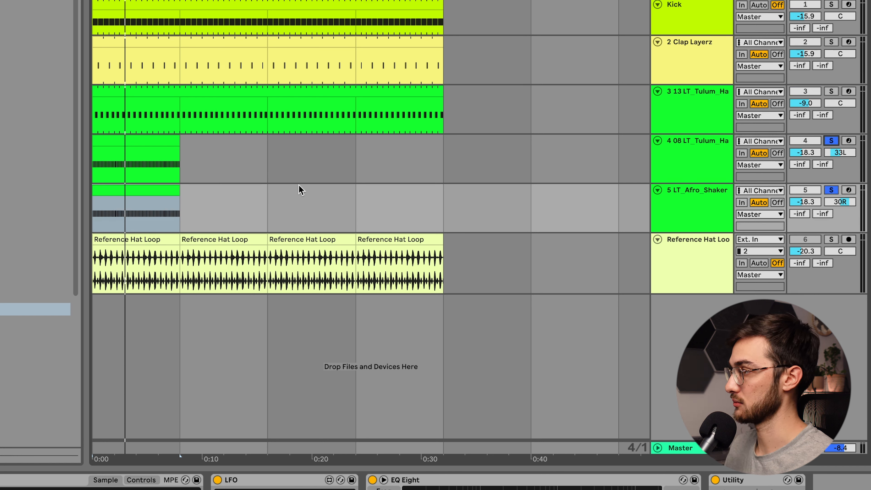
key(space)
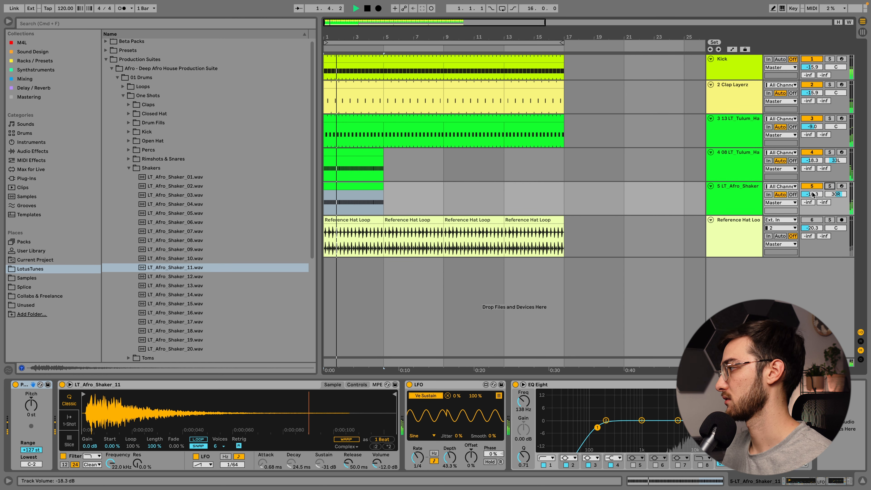
- Lower the LT_Afro_Shaker track's volume to -20.0 dB and the 08 LT_Tulum_Hat track's to -20.9 dB
drag(812, 194, 812, 200)
drag(812, 161, 812, 170)
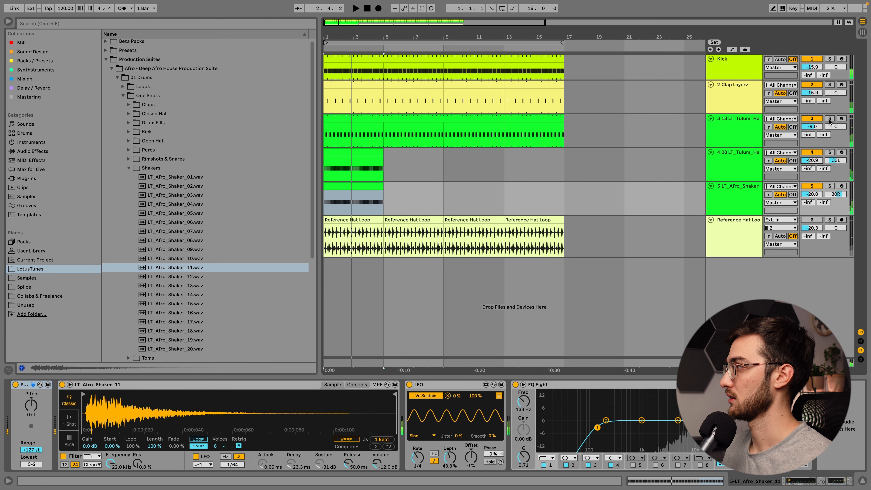
- Listen to the 13 LT_Tulum_Hat track soloed, and again with the 08 LT_Tulum_Hat and LT_Afro_Shaker tracks added to the solo
click(829, 119)
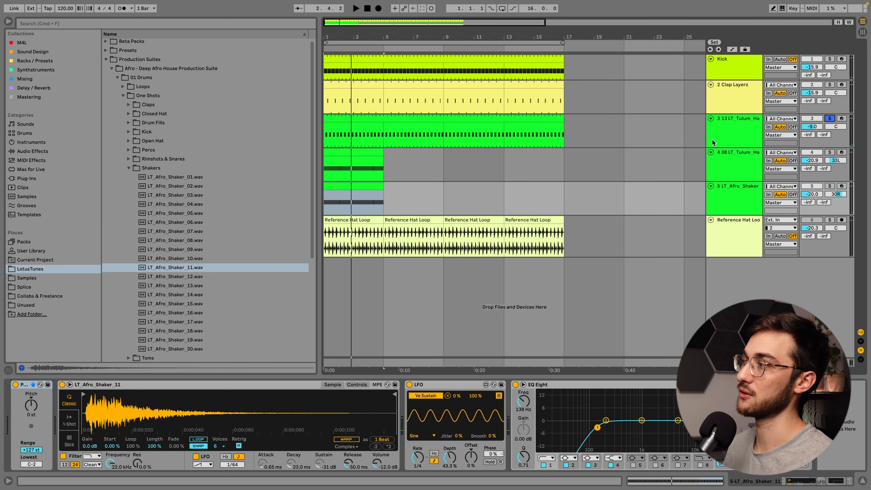
key(space)
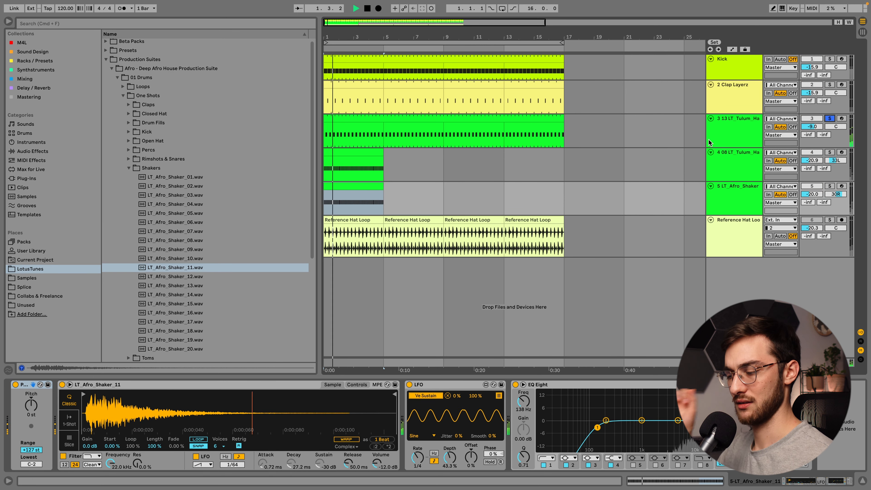
key(space)
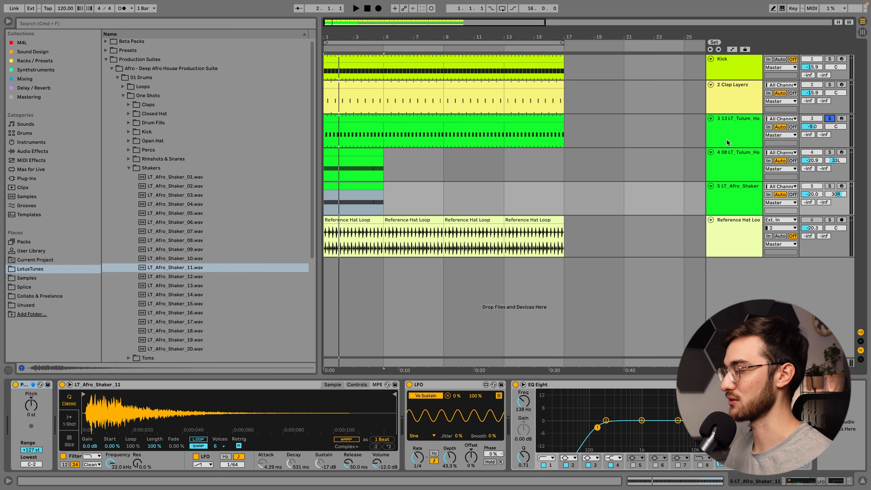
key(space)
super+click(829, 153)
super+click(828, 186)
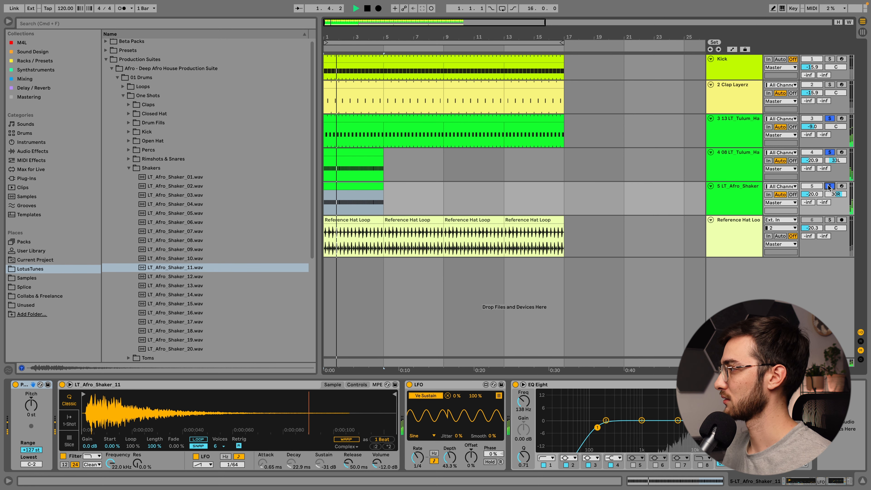
click(744, 207)
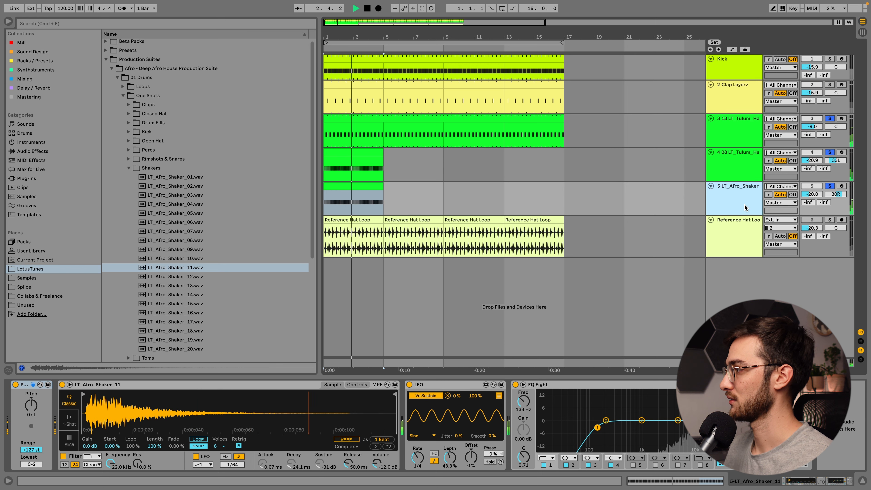
- Solo the Reference Hat Loop track and play it for comparison with the built groove
click(829, 220)
key(space)
key(space)
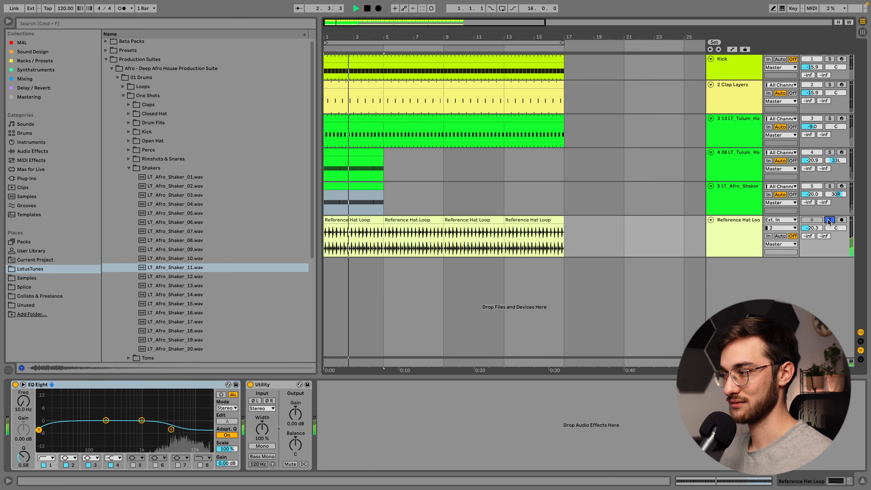
key(space)
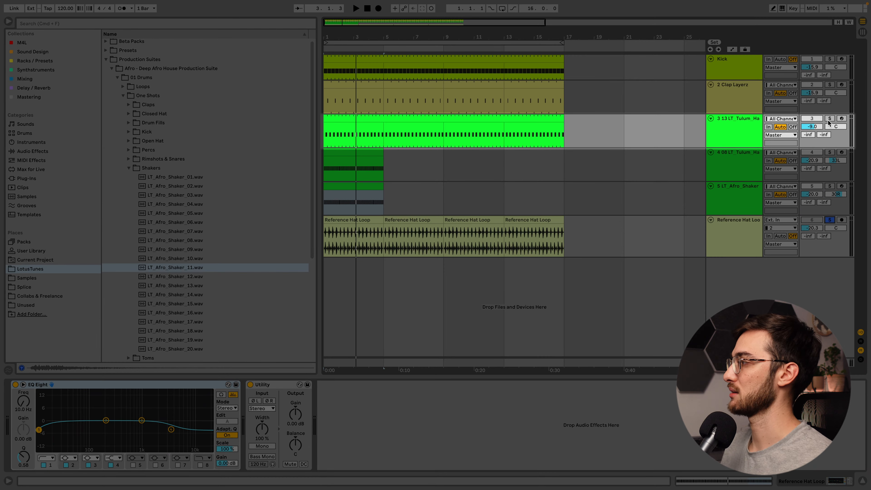
- Solo the 13 LT_Tulum_Hat track and insert the Erosion audio effect between its Simpler and EQ Eight
click(829, 119)
click(735, 142)
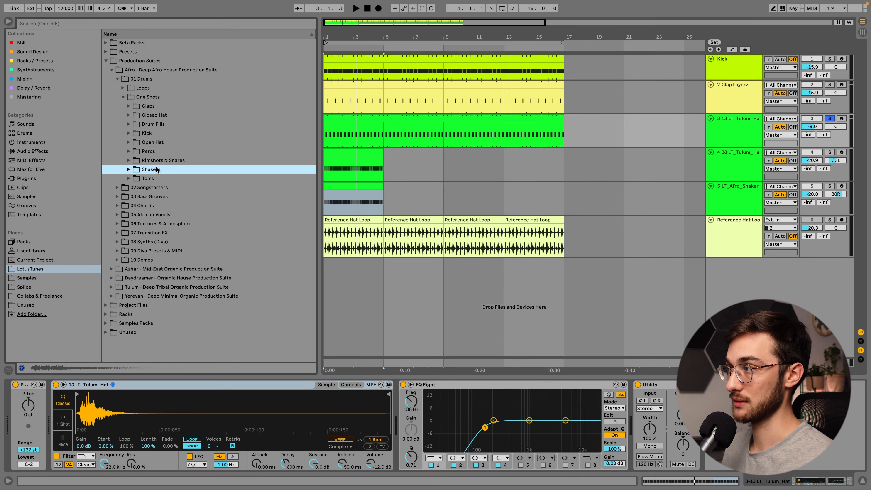
click(24, 78)
click(55, 24)
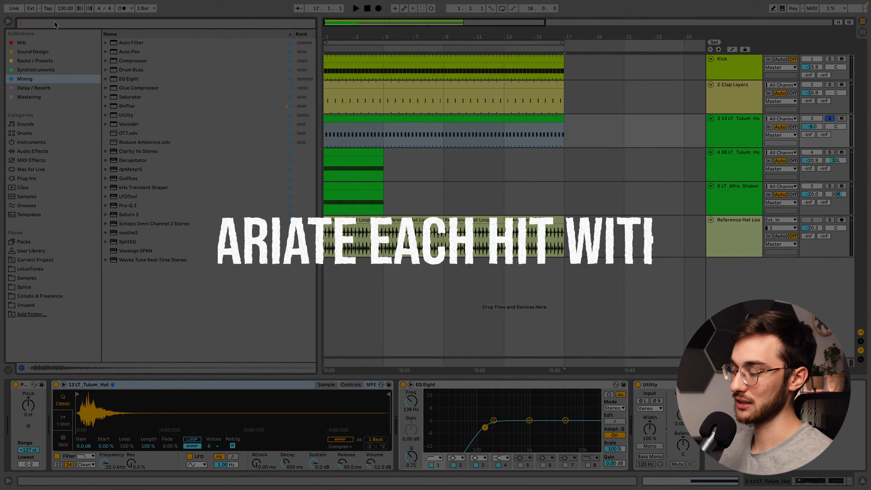
text(er)
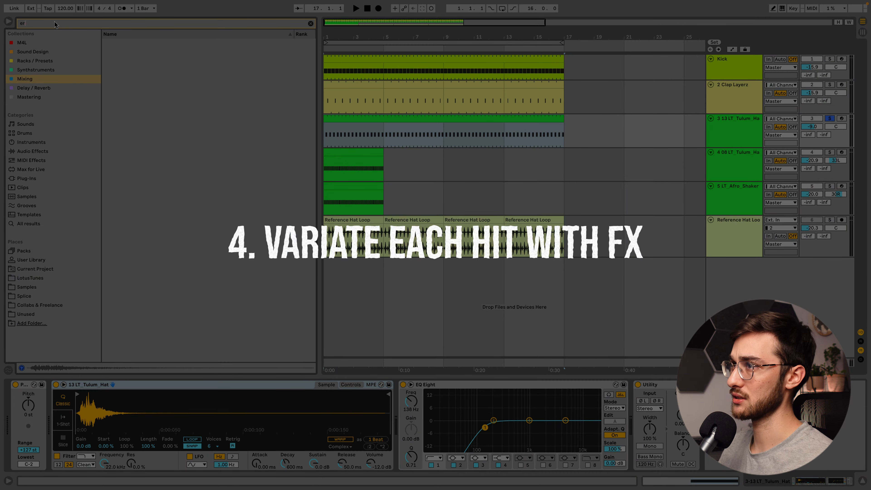
text(osio)
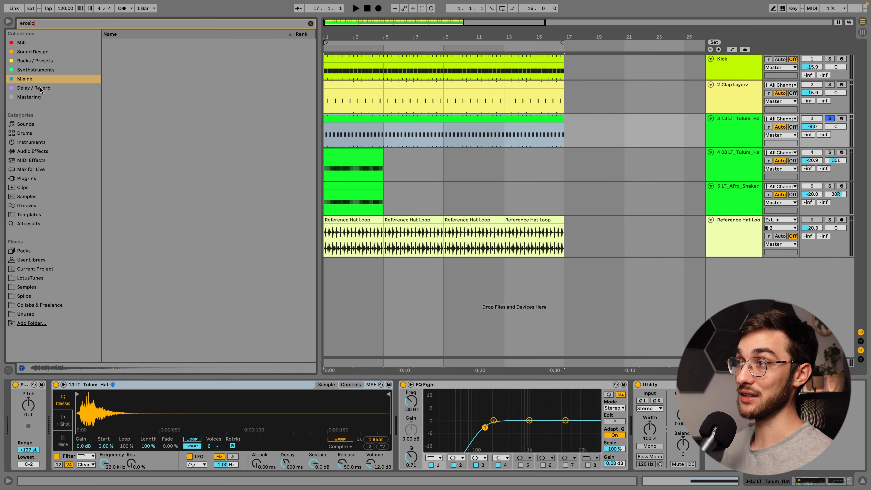
click(39, 88)
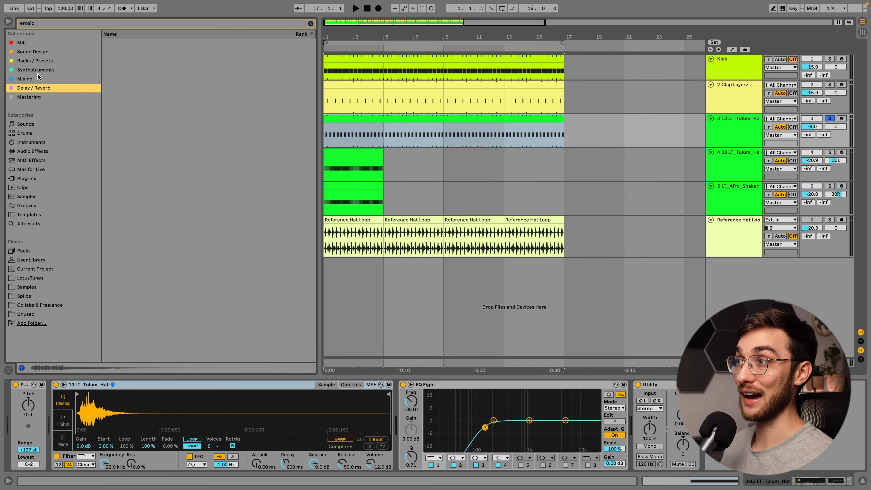
click(36, 152)
click(105, 42)
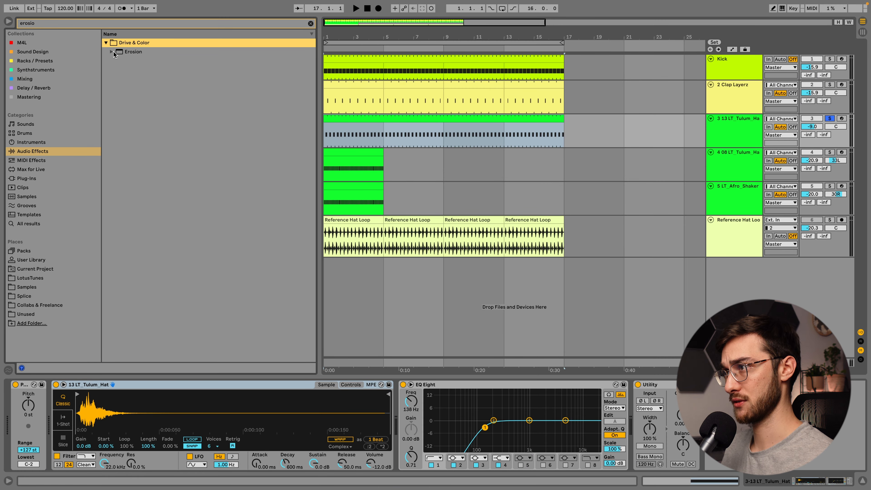
drag(127, 52, 465, 383)
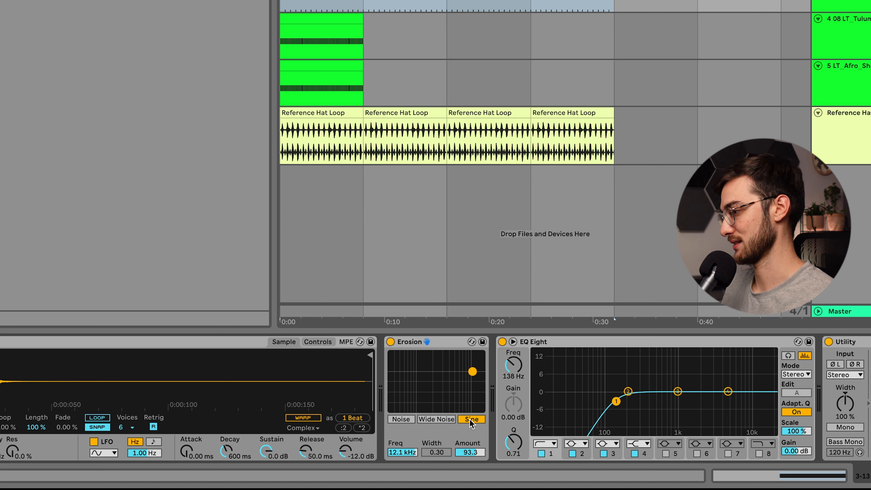
- Switch Erosion to Noise mode, set its frequency to 18.0 kHz and amount to 122, and play the result
click(432, 419)
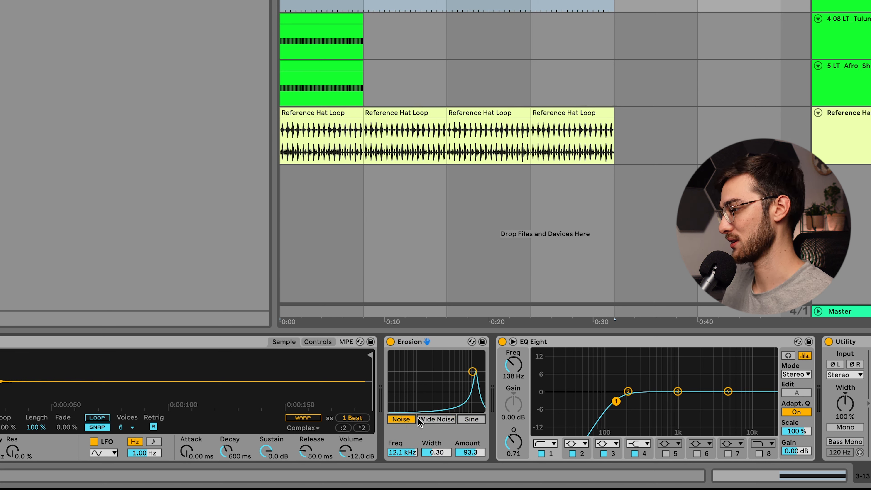
drag(477, 379, 484, 370)
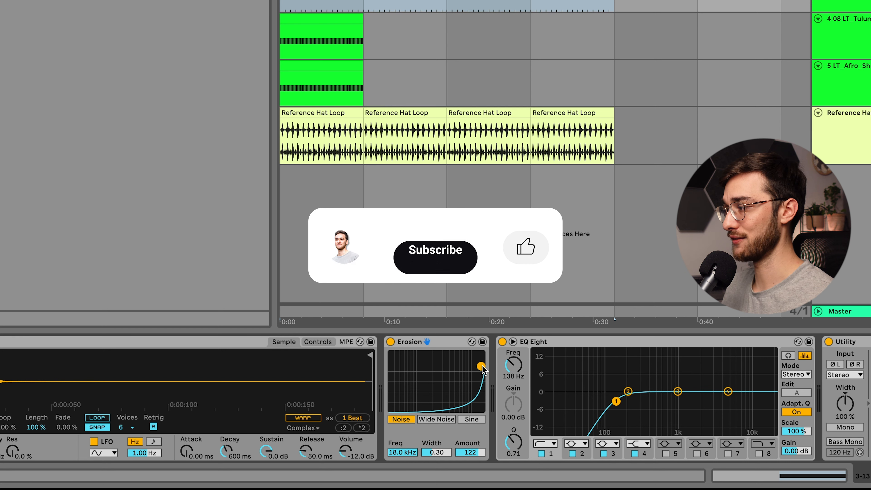
key(space)
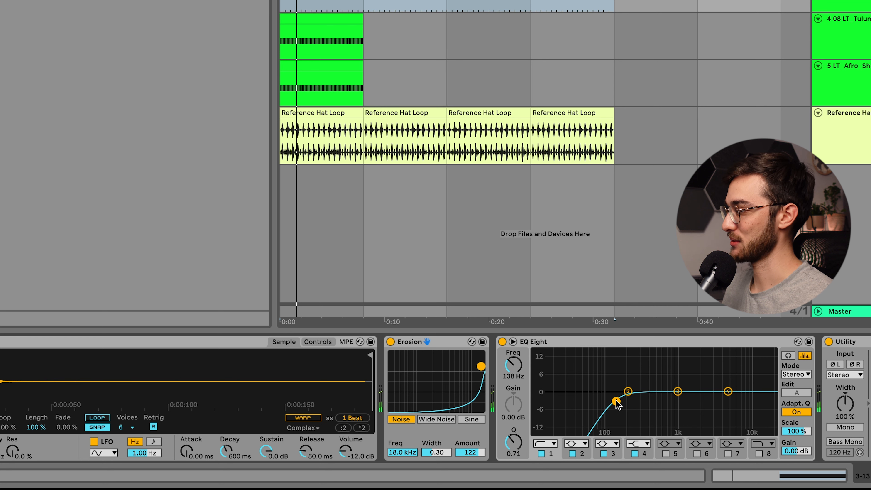
- Raise EQ Eight's low cut to 240 Hz with Q 0.63, and play the clips on the 08 LT_Tulum_Hat and LT_Afro_Shaker tracks
drag(616, 401, 633, 403)
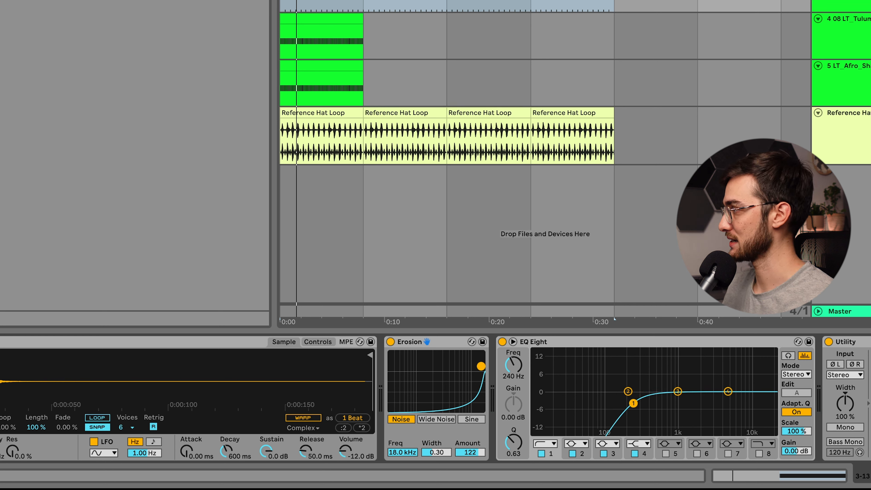
click(322, 74)
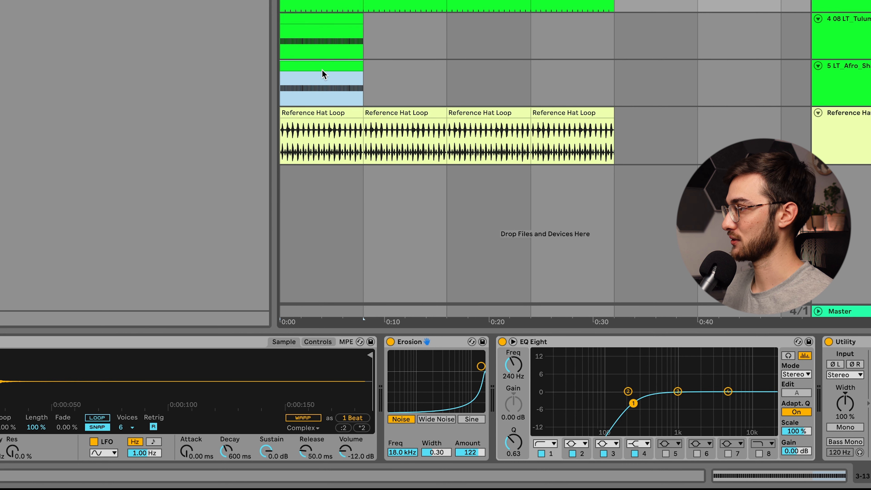
shift+click(326, 20)
key(space)
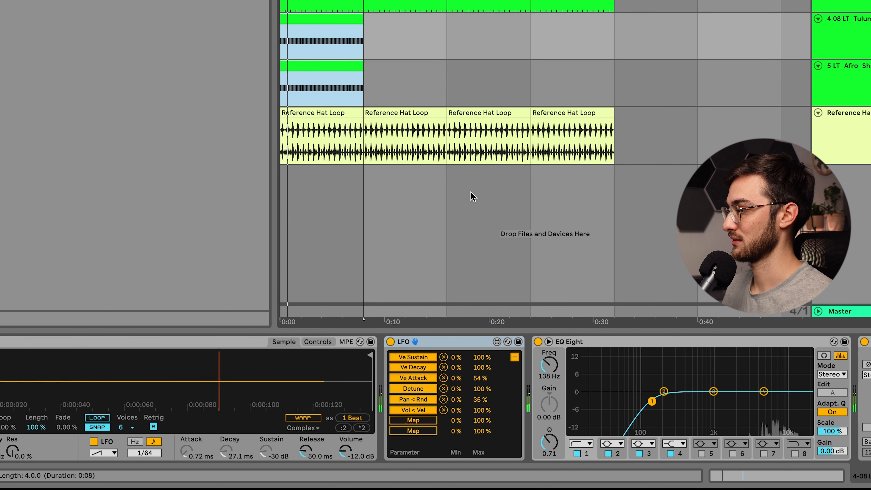
- Try Erosion's Wide Noise mode and an amount of 181 on the 13 LT_Tulum_Hat track, and switch back to Noise
click(819, 6)
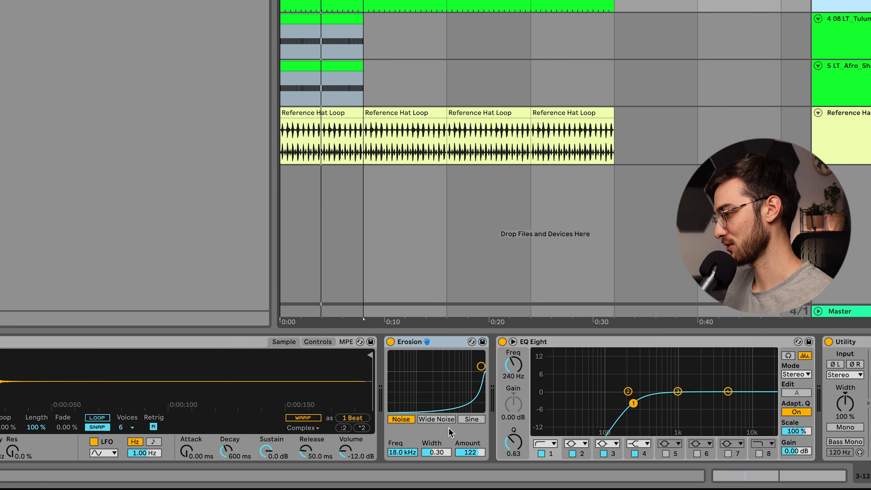
click(440, 420)
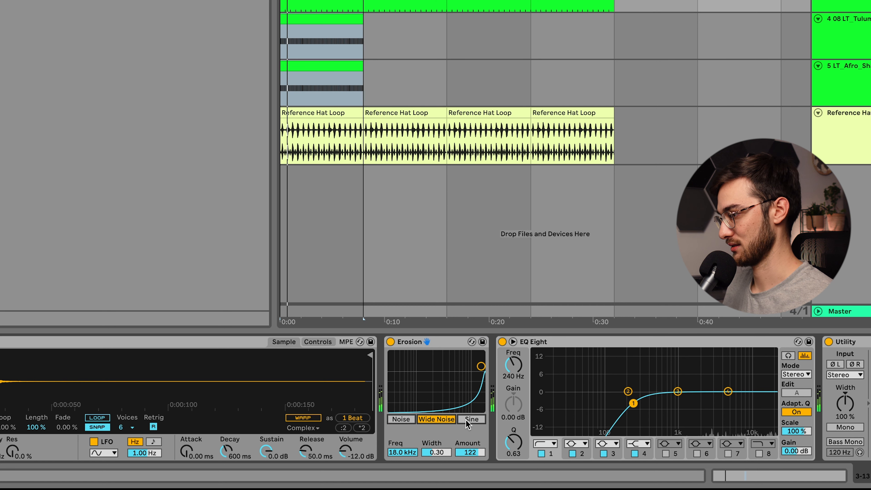
mouse_move(481, 366)
mouse_down()
mouse_move(414, 354)
mouse_move(481, 356)
mouse_up()
click(406, 419)
- Set the 13 LT_Tulum_Hat Simpler's transpose to +11 st
click(318, 342)
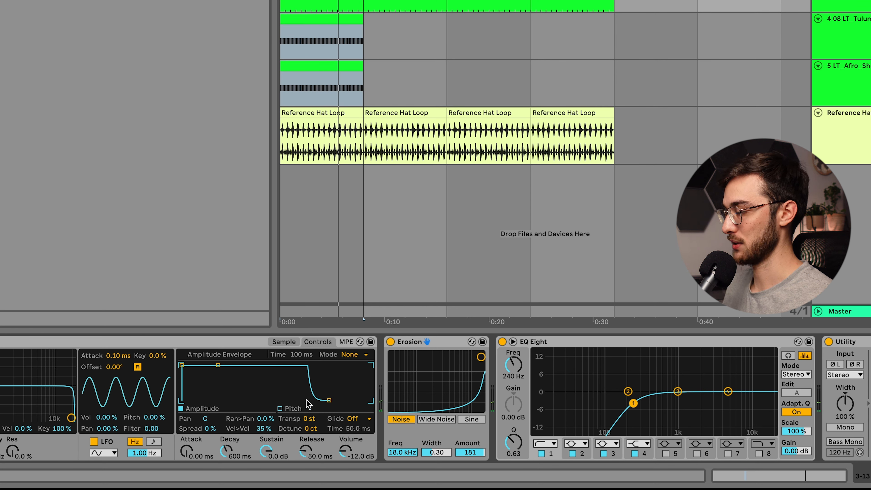
click(284, 342)
click(314, 341)
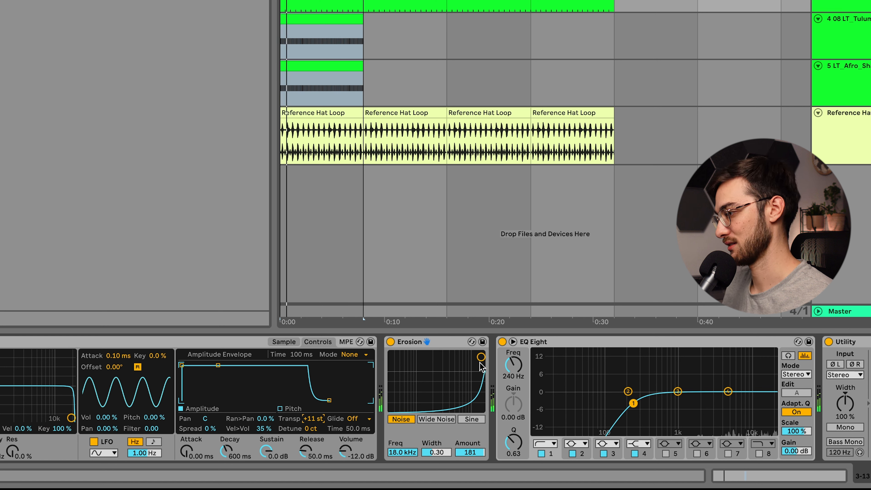
- Try an Erosion amount of 18.6, and settle on an amount of 62.9 with the frequency at 16.9 kHz
mouse_move(481, 356)
mouse_down()
mouse_move(470, 358)
mouse_move(470, 369)
mouse_move(481, 367)
mouse_up()
click(284, 342)
drag(470, 452, 471, 473)
key(space)
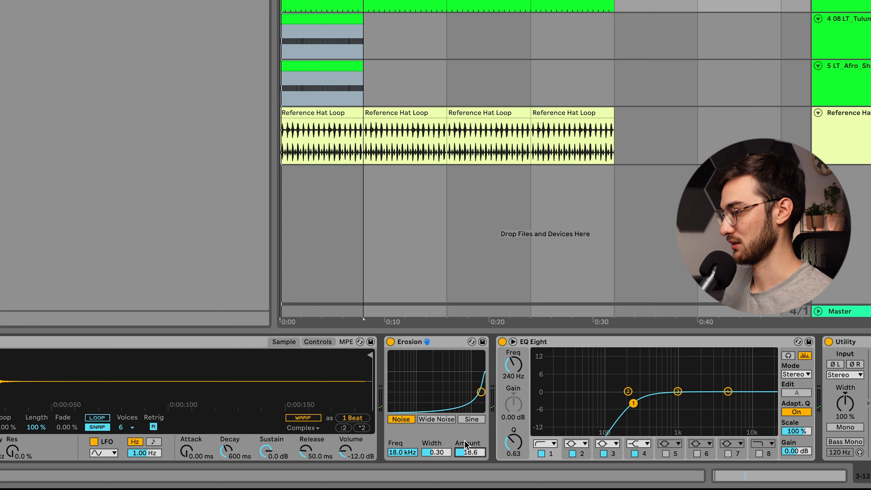
mouse_move(481, 391)
mouse_down()
mouse_move(472, 387)
mouse_move(479, 378)
mouse_up()
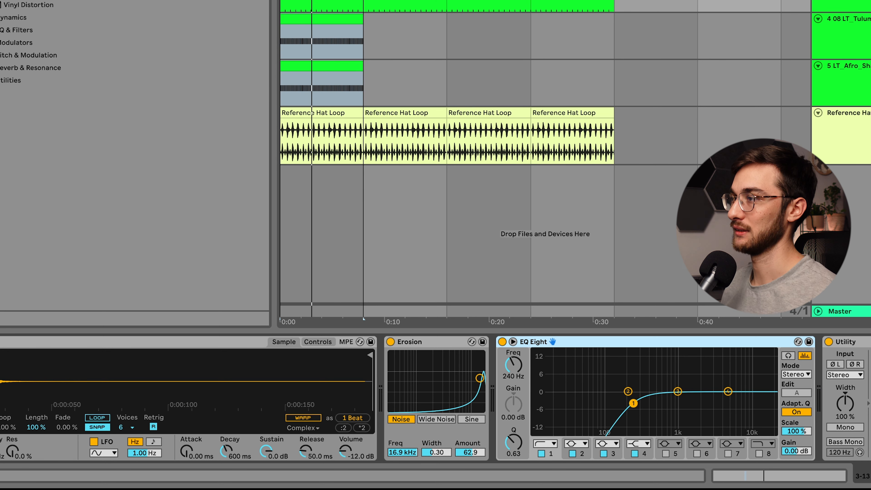
- Insert the Redux effect between Erosion and EQ Eight on the 13 LT_Tulum_Hat track
drag(44, 0, 494, 387)
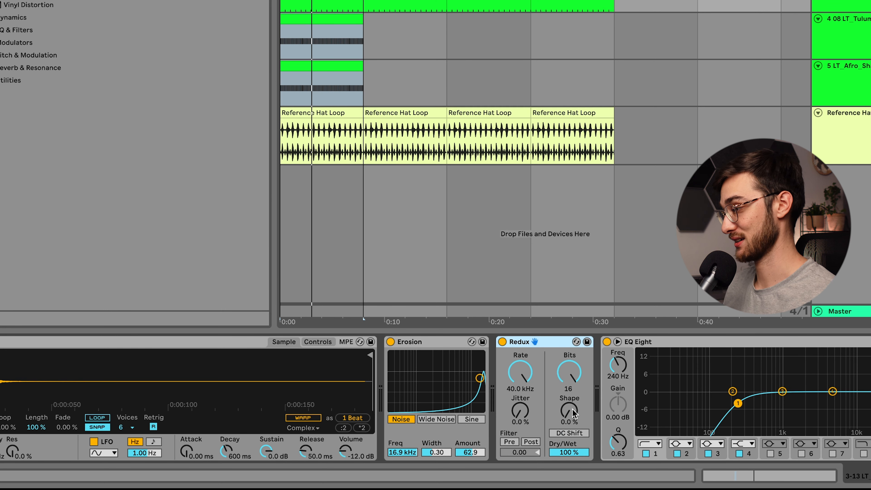
- Try Redux at 3 bits, 14.5 kHz rate and 90% shape, and return to 16 bits and 40.0 kHz with 53% jitter and 68% shape
drag(574, 367, 574, 391)
key(space)
drag(522, 375, 523, 338)
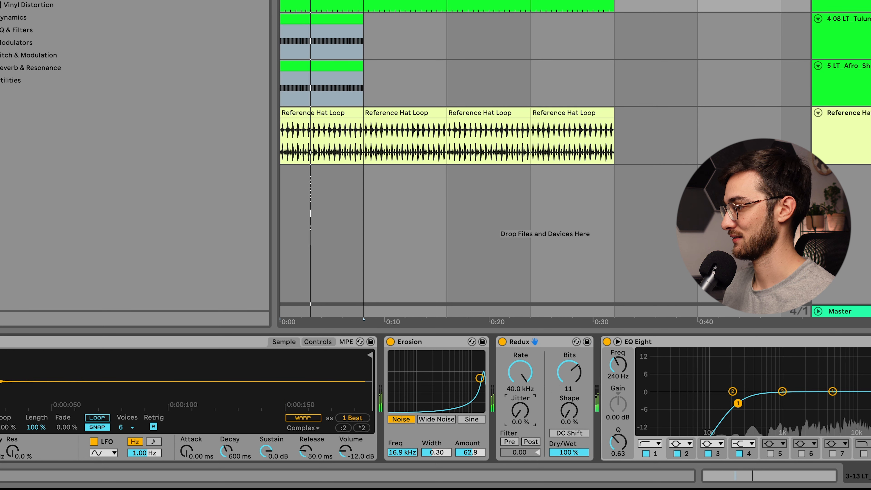
mouse_move(521, 414)
mouse_down()
mouse_move(520, 398)
mouse_move(526, 416)
mouse_up()
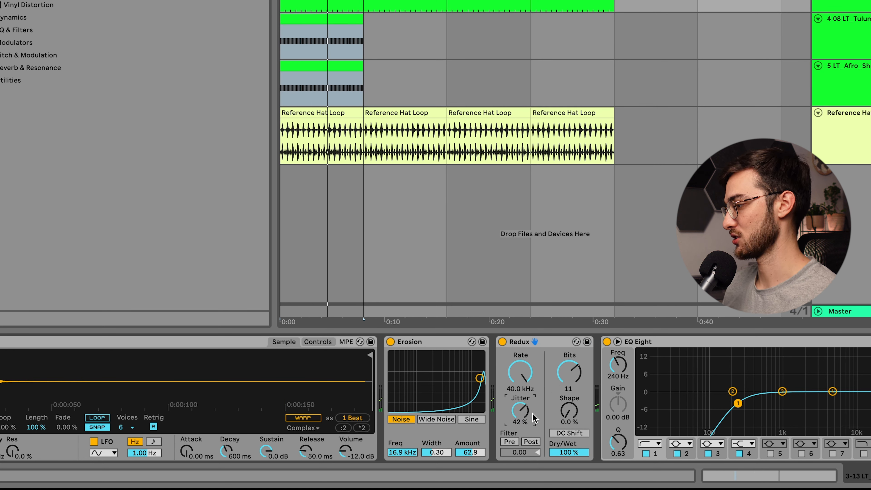
drag(569, 372, 563, 346)
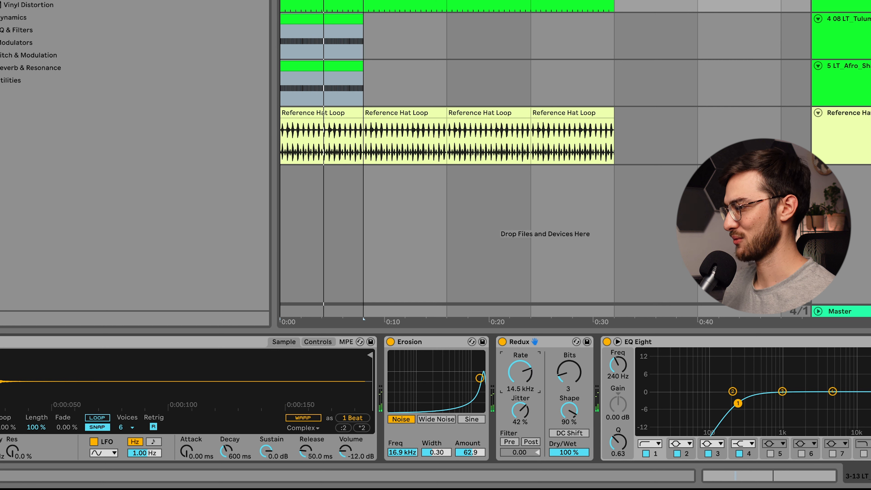
drag(549, 383, 549, 357)
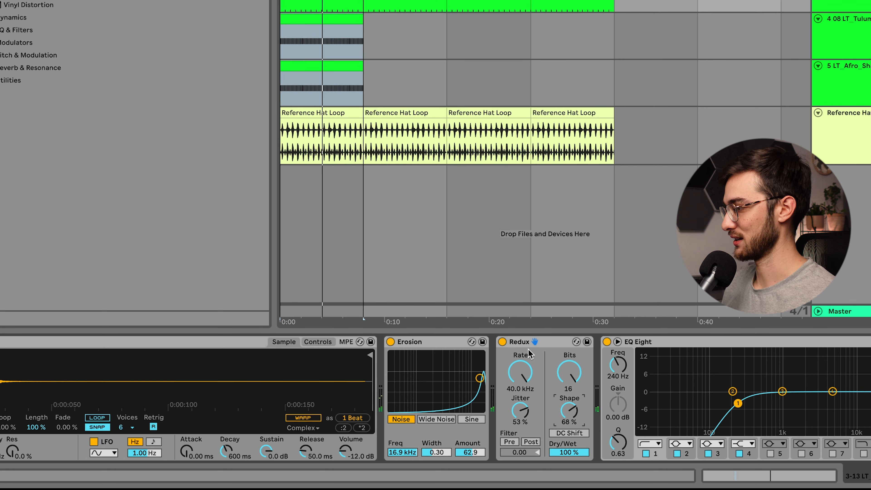
- Compare the hat's sound during playback with Redux bypassed and re-enabled
click(528, 343)
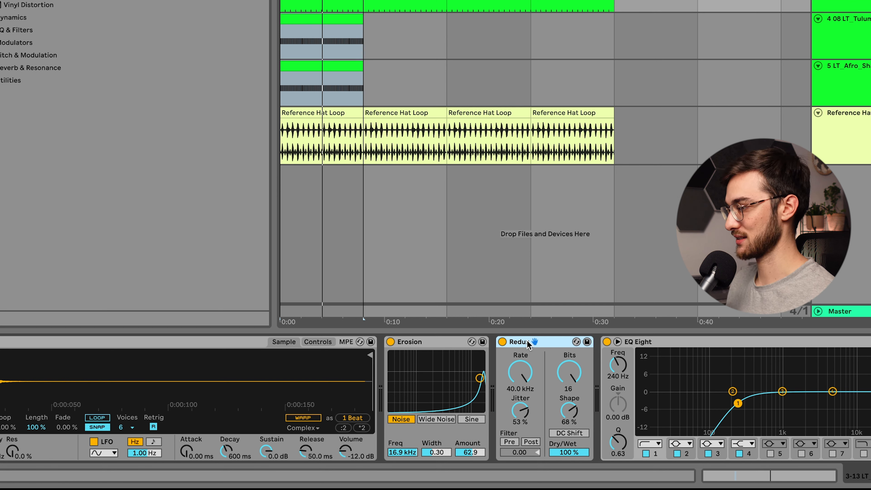
key(space)
key(0)
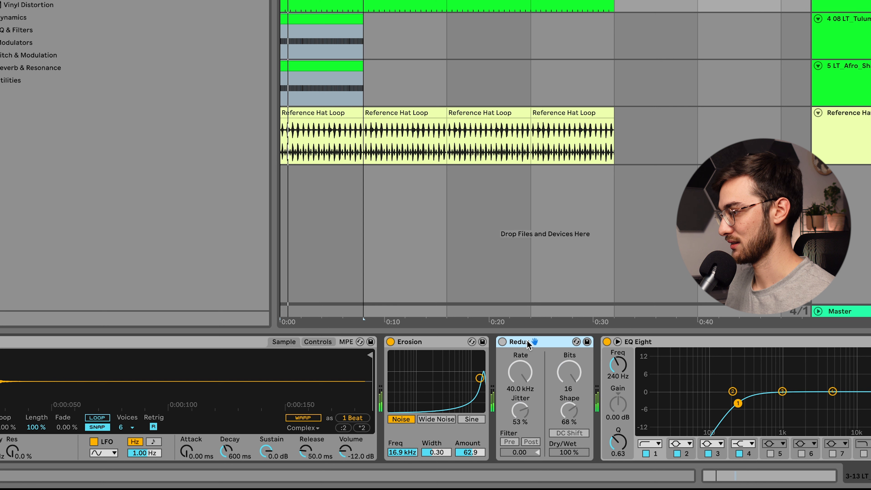
key(0)
- Set Redux to a 39.0 kHz rate, 12 bits and 56% jitter, with the Pre filter on and its value at 3.31
drag(516, 371, 516, 404)
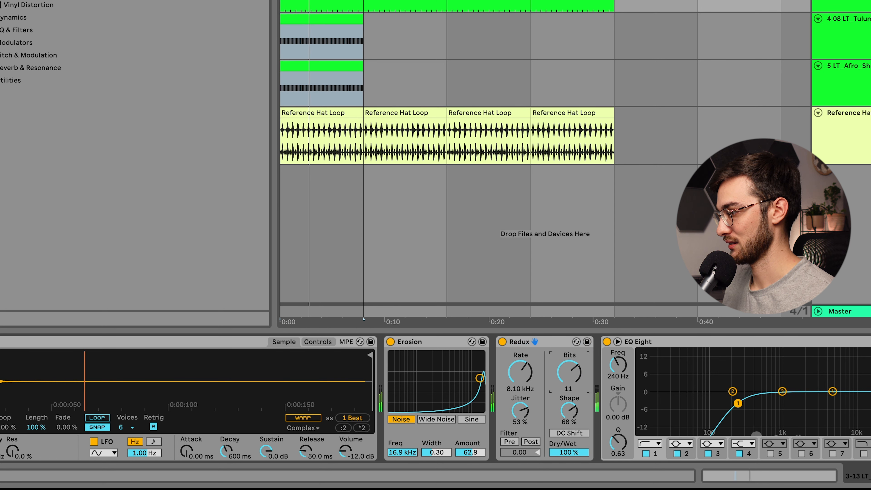
drag(568, 372, 567, 394)
key(space)
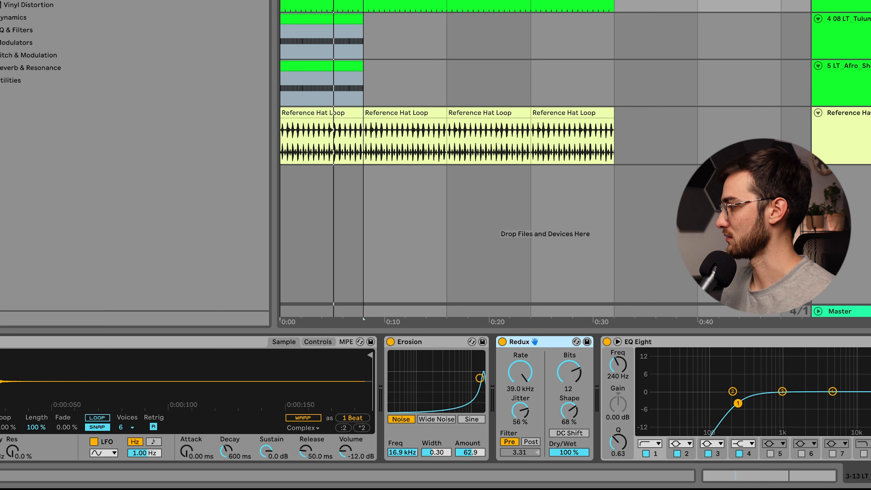
- Insert the Phaser-Flanger effect between Redux and EQ Eight
scroll(435, 398, right, 2)
key(super+f)
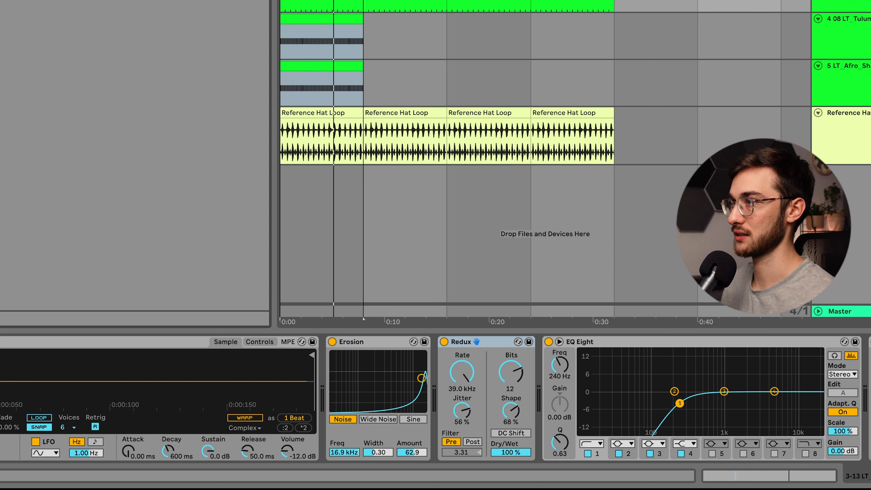
drag(428, 193, 536, 406)
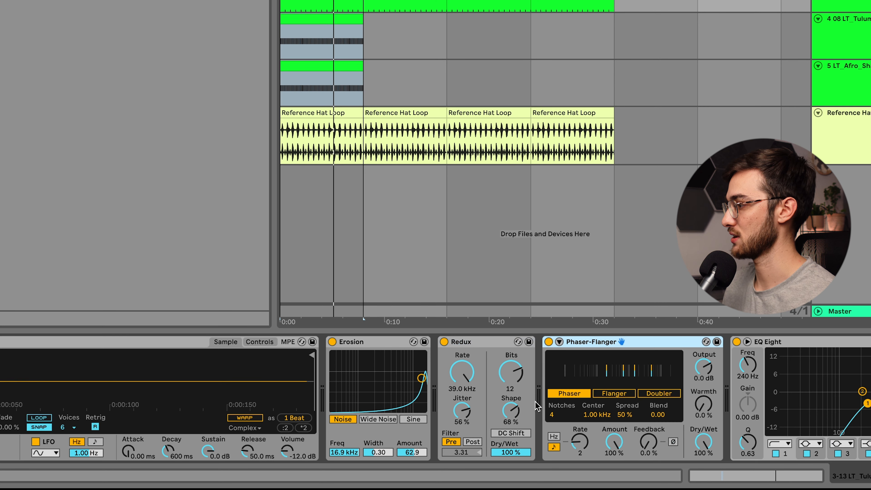
- Set the Phaser-Flanger's warmth to 42% and its dry/wet to 45% while listening
scroll(435, 398, right, 3)
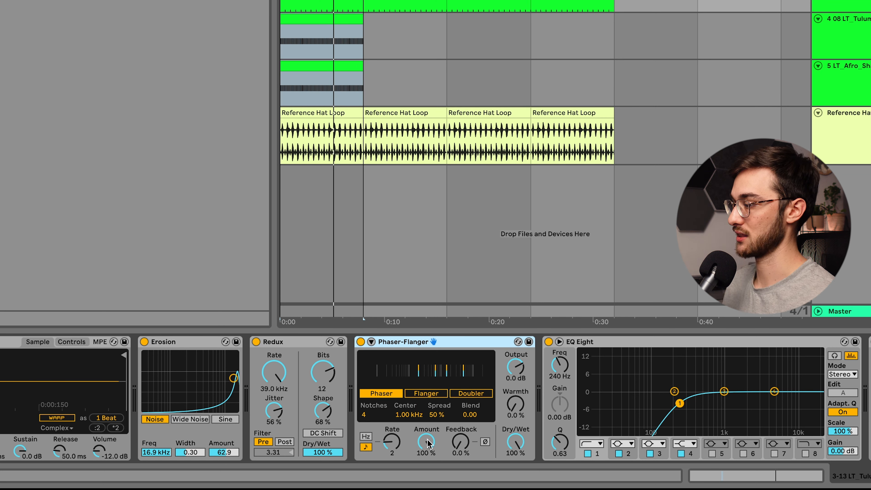
drag(517, 411, 517, 388)
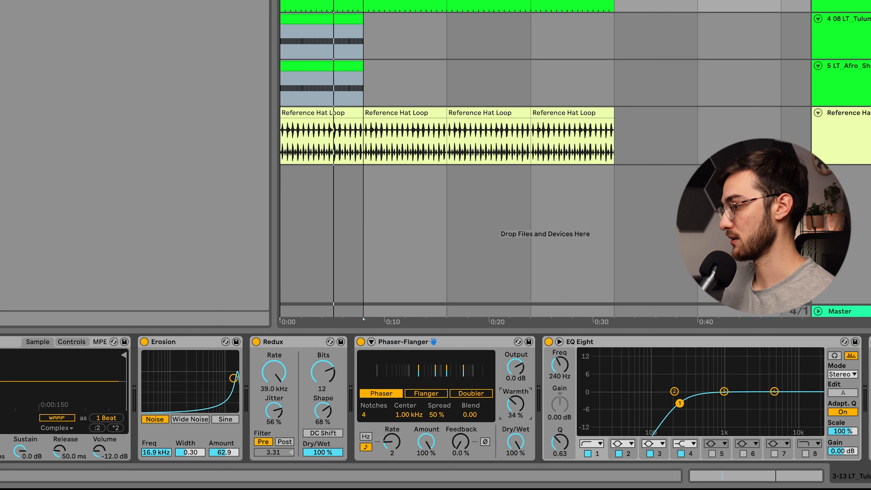
key(space)
drag(515, 442, 515, 420)
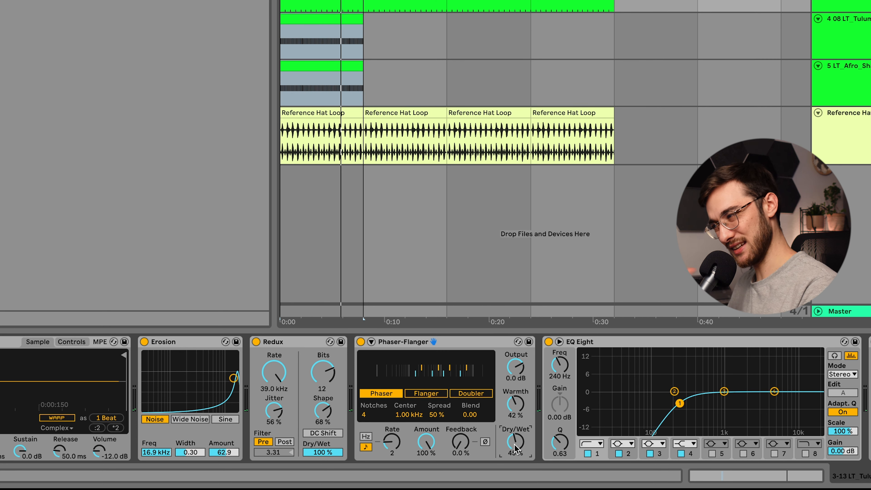
- Try the Flanger mode, the Doubler mode with a shorter time, and the Phaser mode with 36 notches
click(433, 393)
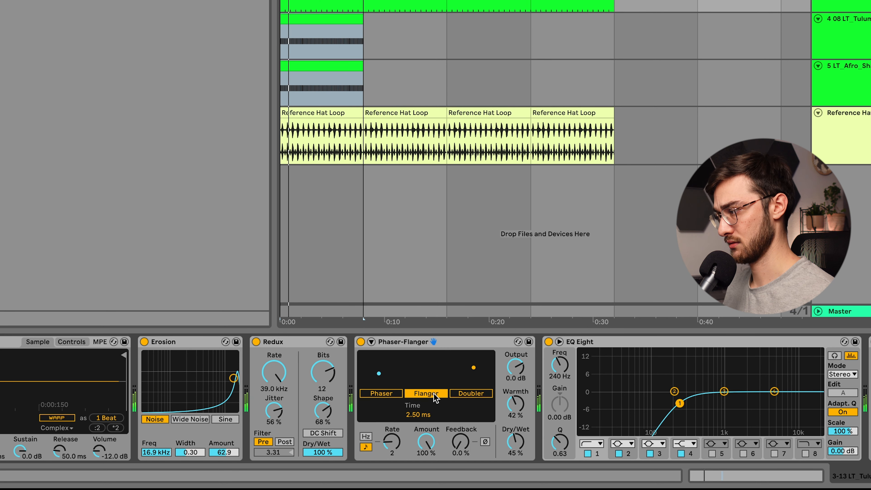
click(464, 393)
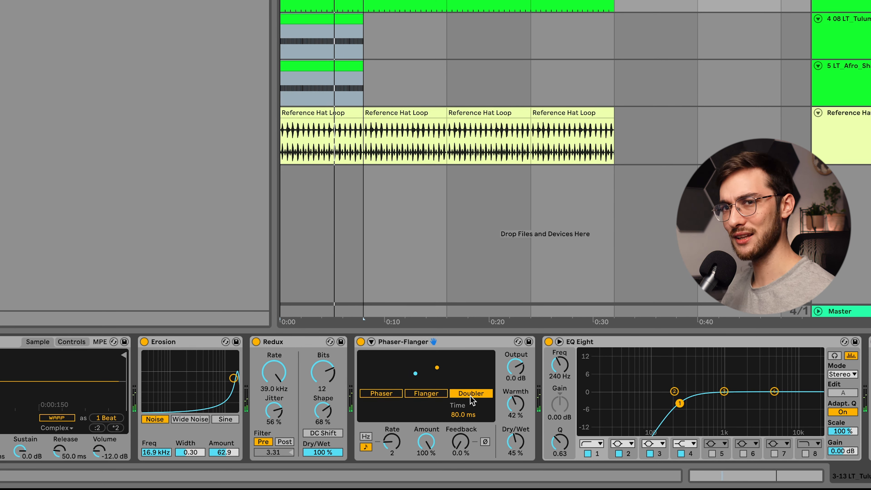
drag(462, 414, 462, 425)
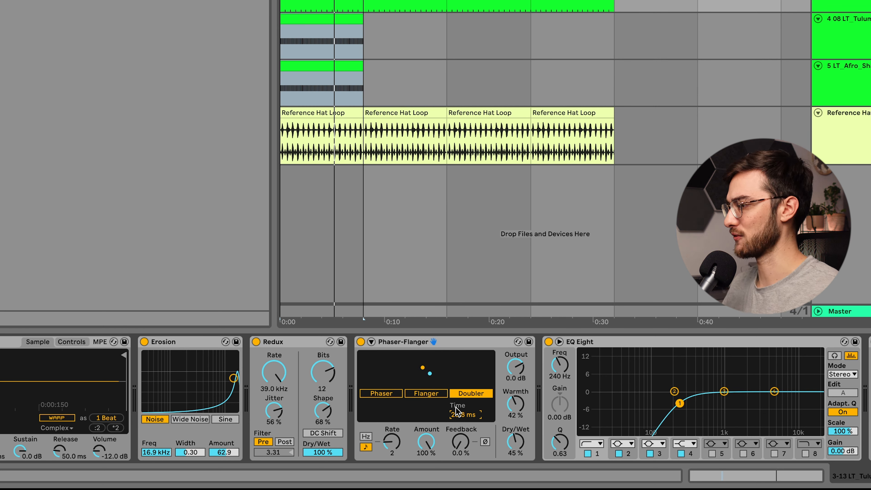
click(381, 393)
key(space)
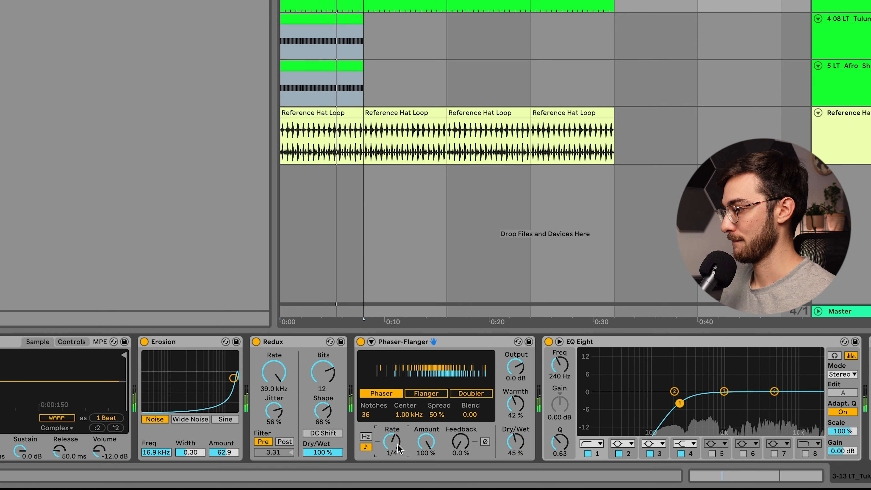
- Switch the Phaser-Flanger to Flanger mode with a 16.3 ms time, a 3/8 rate and 66% feedback
drag(460, 441, 461, 415)
click(426, 393)
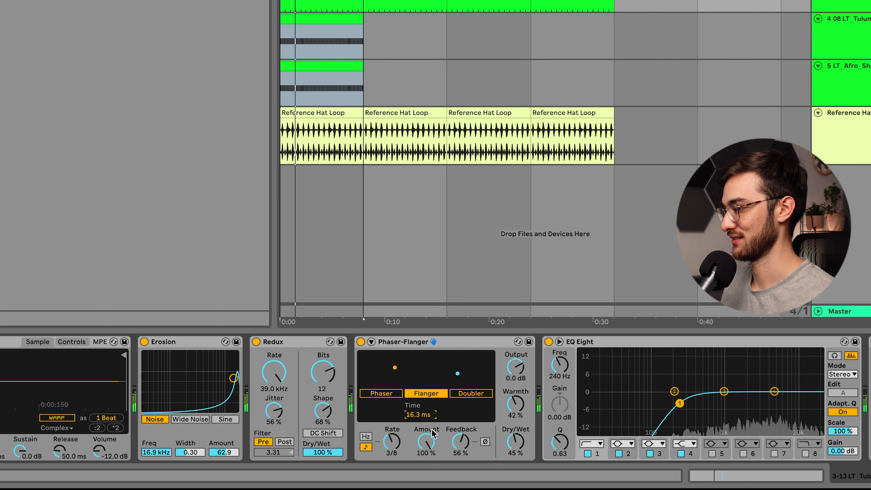
drag(460, 454, 464, 443)
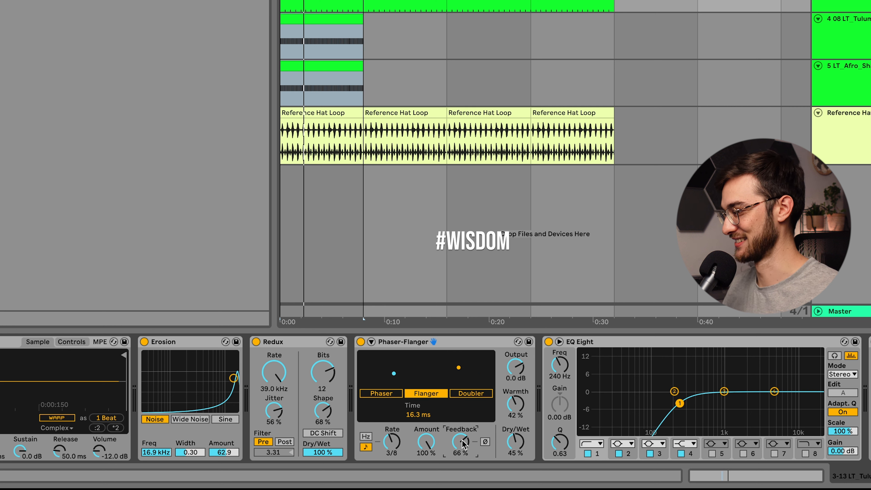
- Reduce the flanger's feedback to 60% and its dry/wet to 32%, and set EQ Eight's low cut to 938 Hz
key(space)
drag(462, 439, 462, 444)
drag(516, 440, 516, 449)
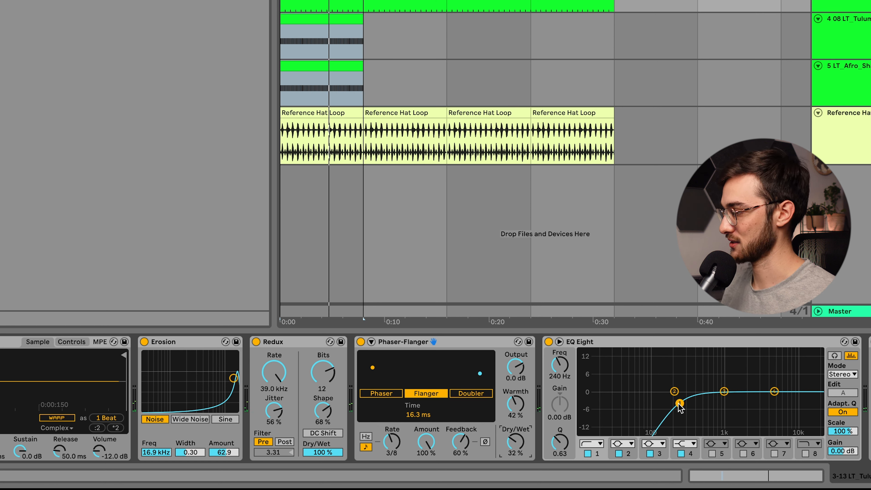
drag(685, 404, 721, 404)
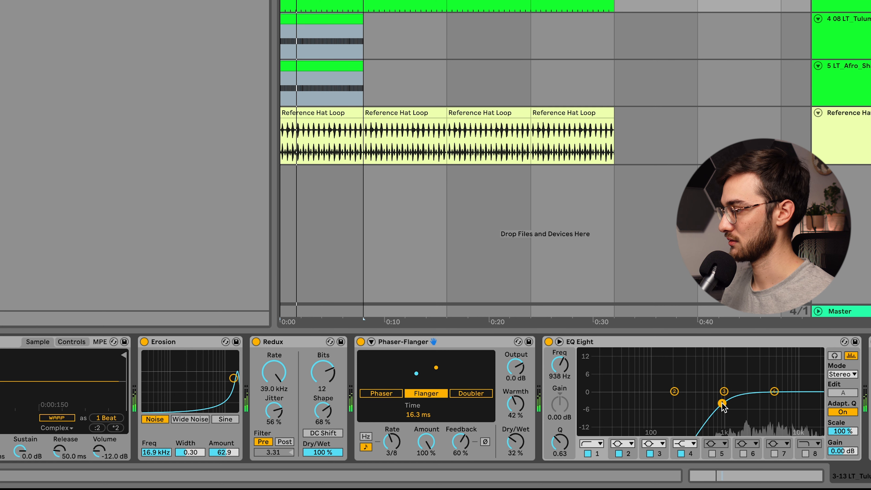
- Compare the hat's sound with Erosion, Redux and Phaser-Flanger bypassed together and re-enabled
click(372, 343)
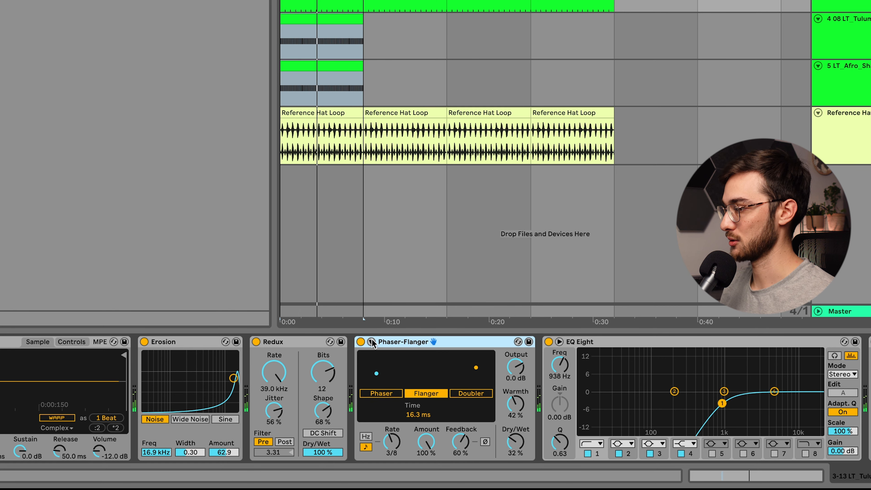
click(194, 345)
key(0)
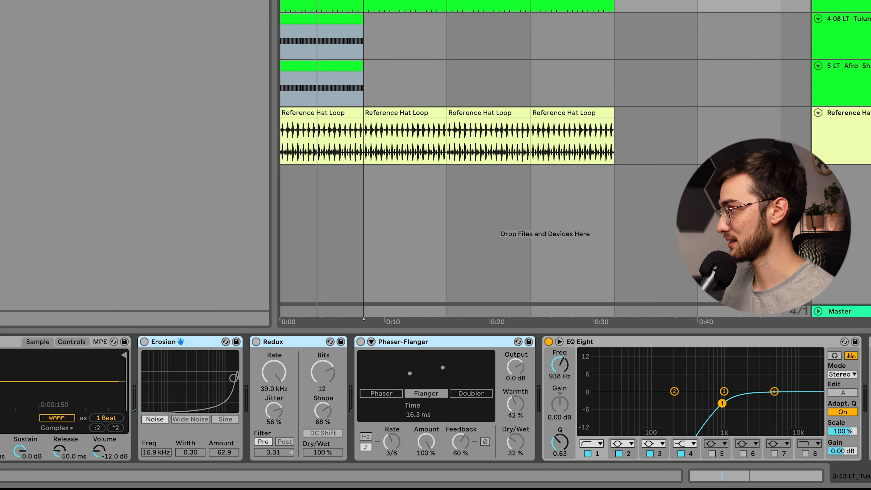
key(space)
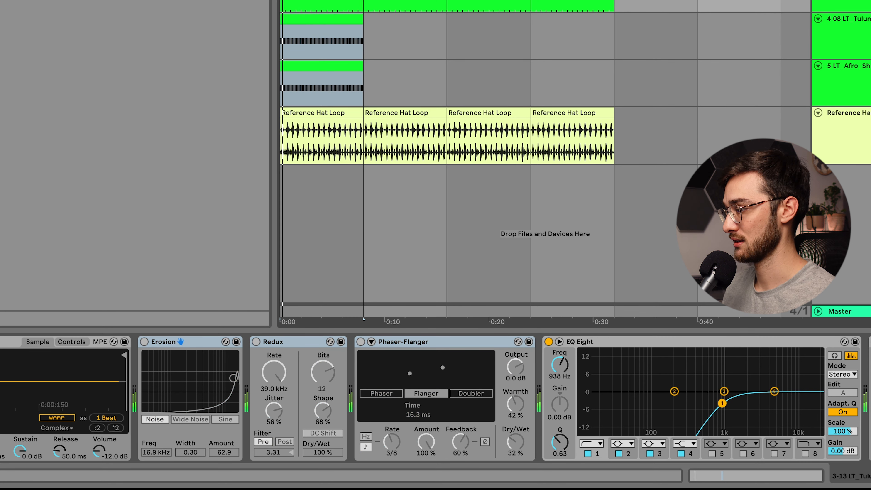
click(441, 343)
shift+click(181, 342)
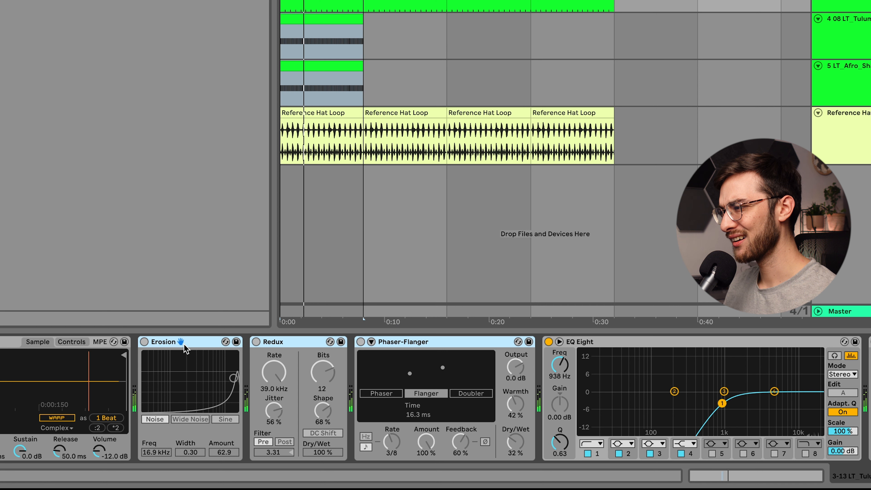
key(0)
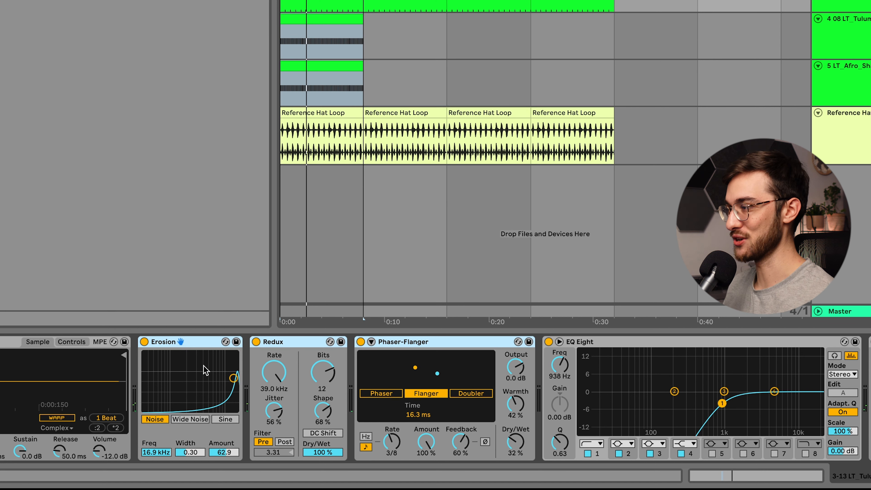
- Insert the Shifter effect between Phaser-Flanger and EQ Eight on the 13 LT_Tulum_Hat track
click(446, 3)
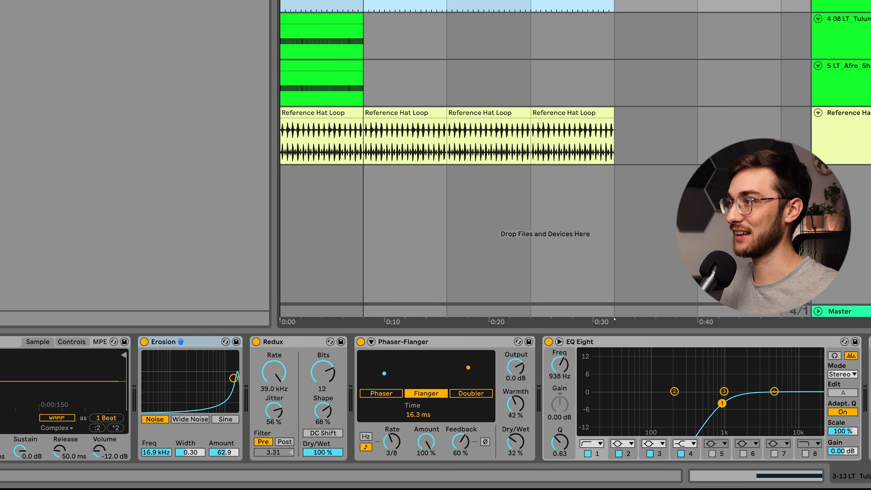
drag(171, 1, 460, 356)
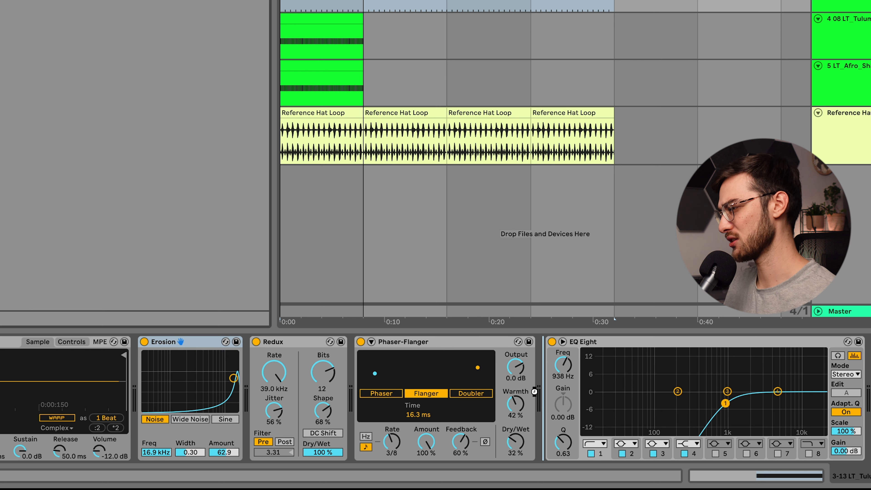
drag(534, 391, 560, 398)
scroll(435, 397, right, 5)
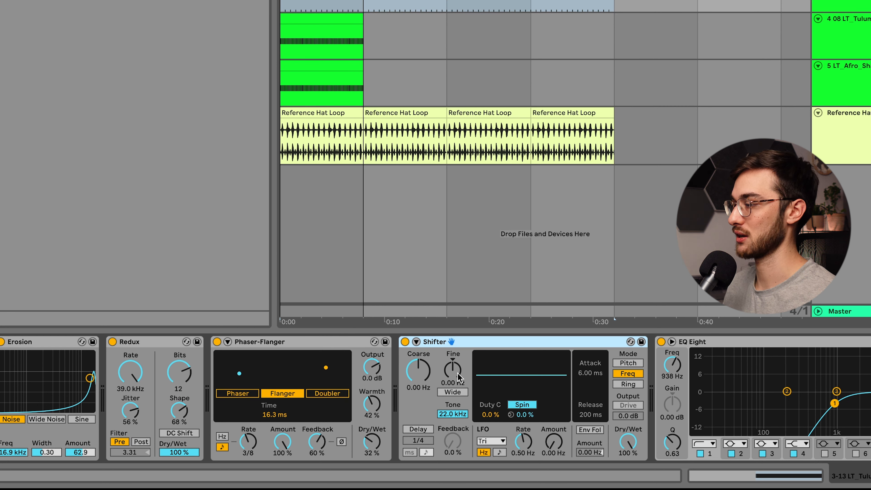
- Try Shifter fine shifts of -500 Hz and 500 Hz in Freq mode
click(460, 377)
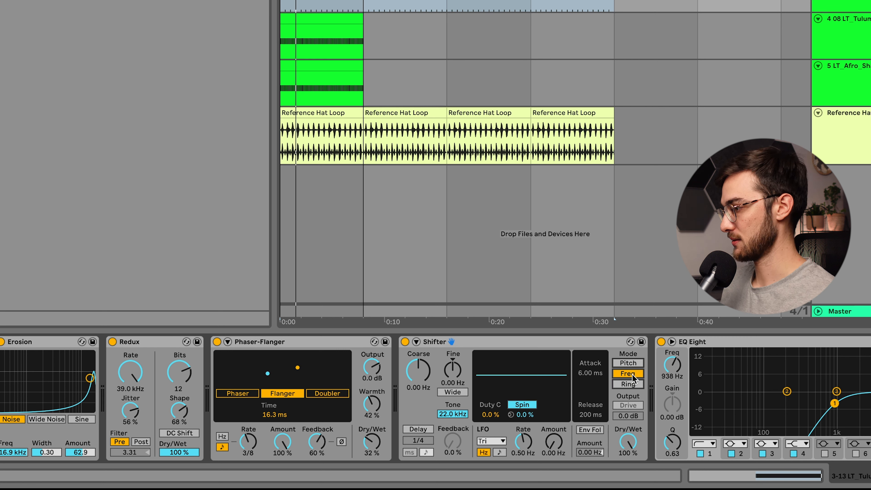
drag(453, 370, 453, 353)
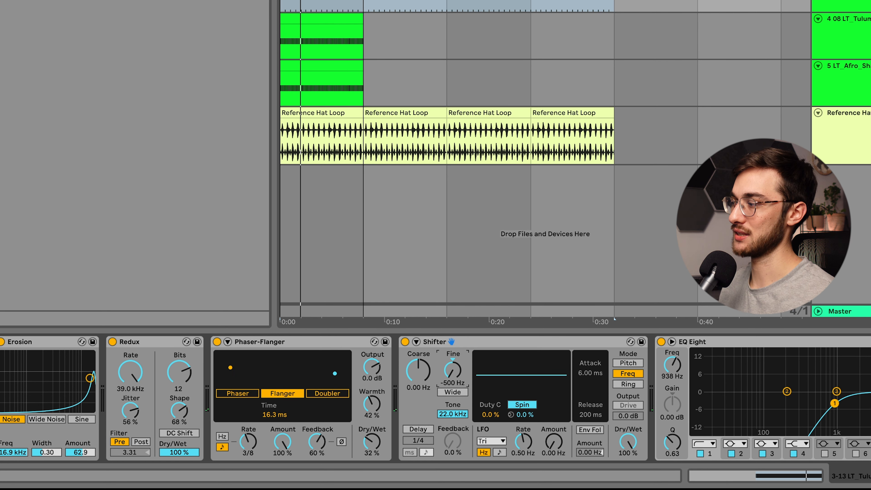
drag(453, 369, 454, 375)
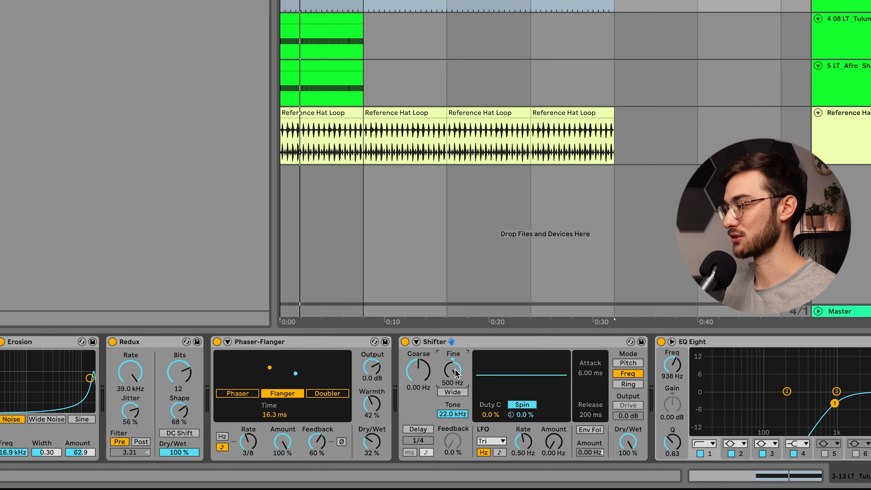
- Compare Shifter with Wide off and on, and leave it on with the spread at -48.7 Hz
click(458, 392)
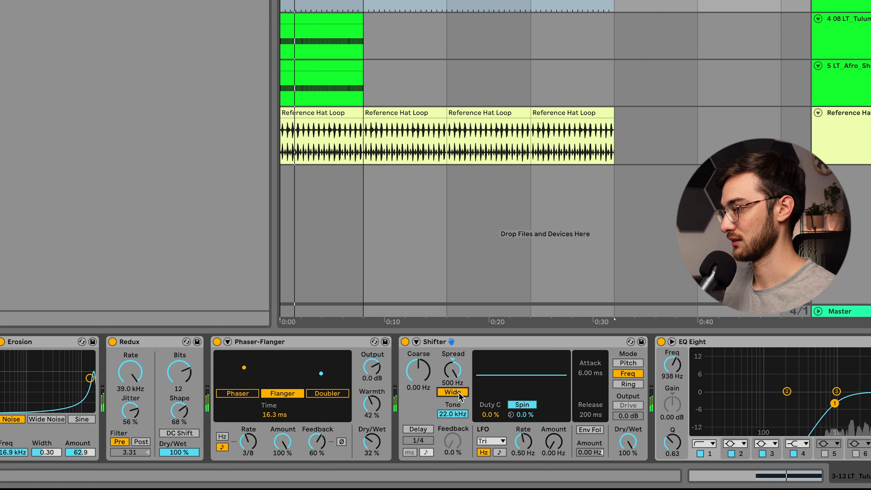
click(456, 393)
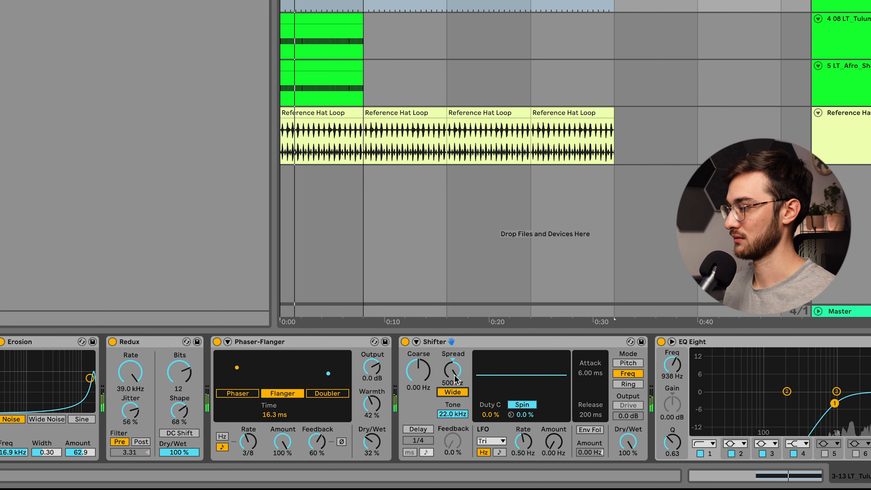
click(453, 392)
drag(456, 372, 465, 387)
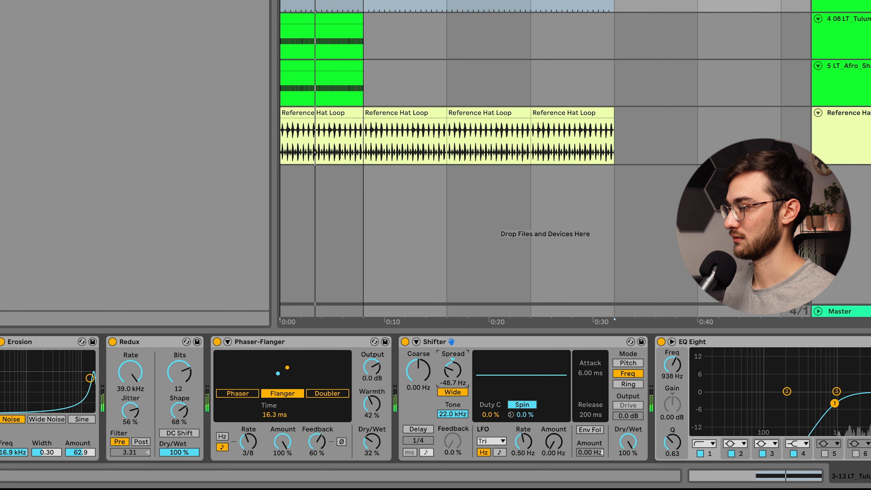
- Set the Phaser-Flanger feedback to 43% and tune Shifter with a spread of -97.6 Hz and an adjusted coarse shift
drag(317, 441, 316, 448)
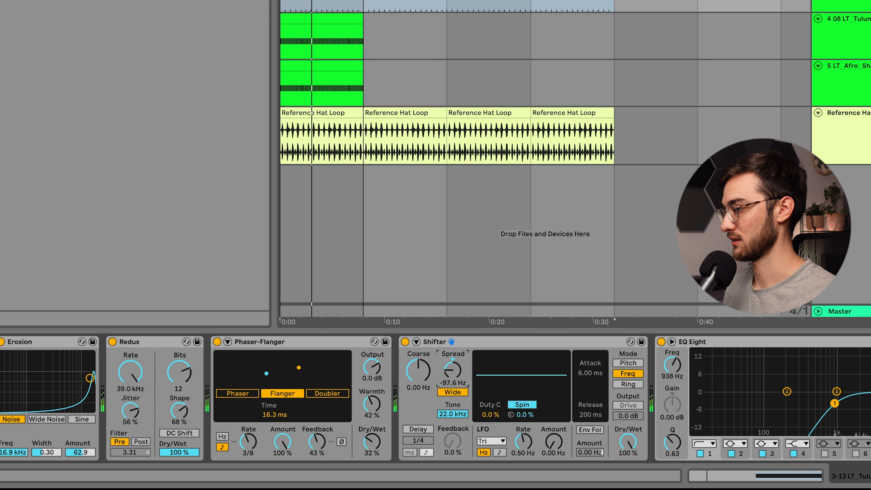
mouse_move(418, 371)
mouse_down()
mouse_move(418, 379)
mouse_move(425, 374)
mouse_up()
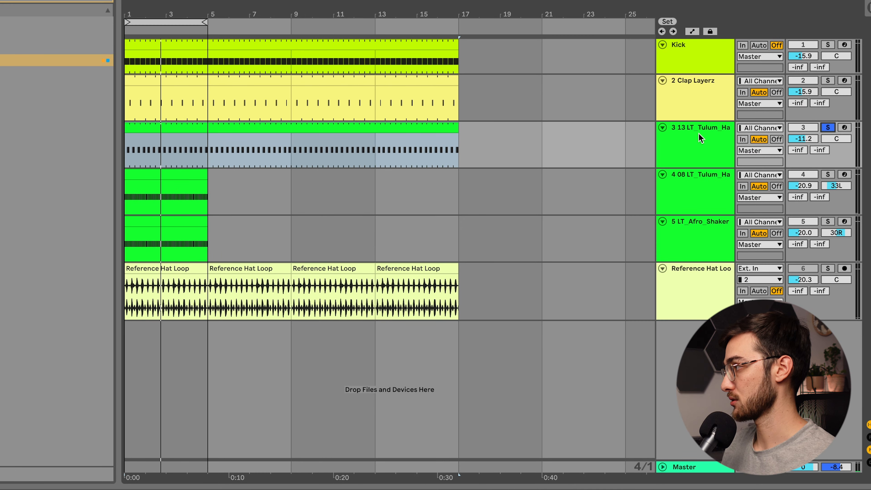
- Duplicate the 13 LT_Tulum_Hat track with its clips and effects, and solo the copy
key(ctrl+d)
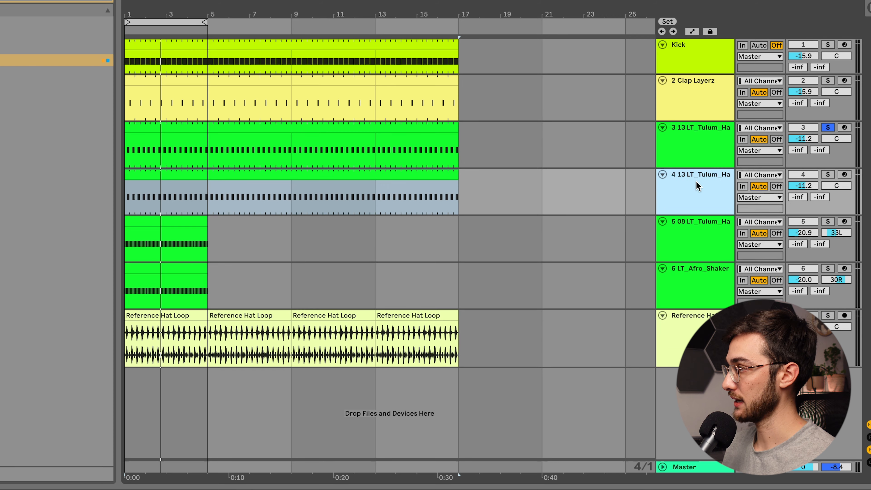
click(827, 175)
click(158, 174)
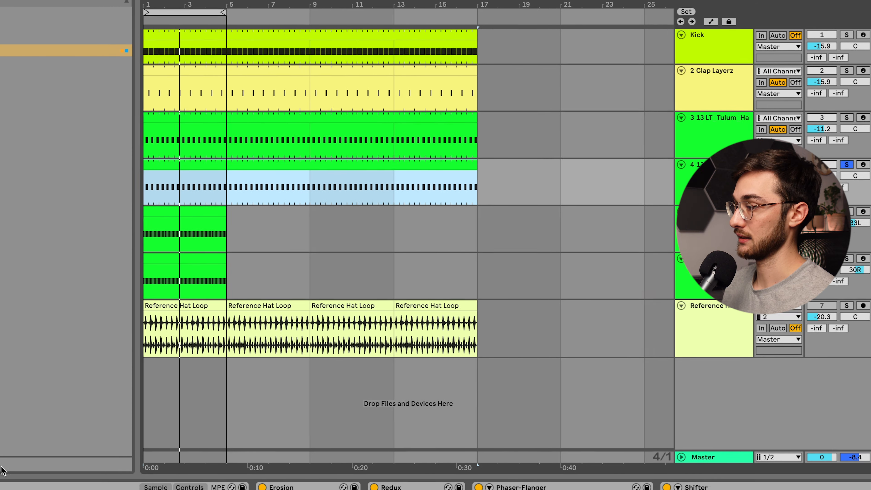
- Locate the copy's current hat sample in the browser and audition 14 LT_Tulum_Hat.wav
right_click(180, 398)
click(193, 414)
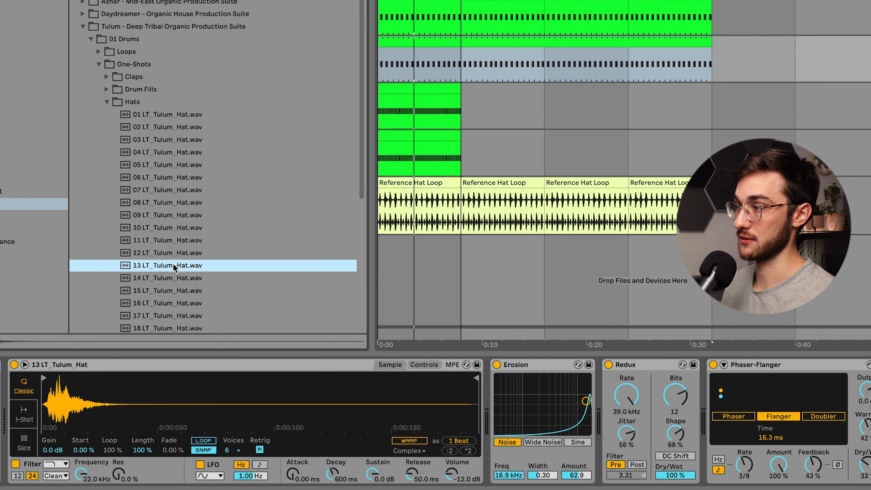
click(178, 278)
scroll(178, 290, down, 1)
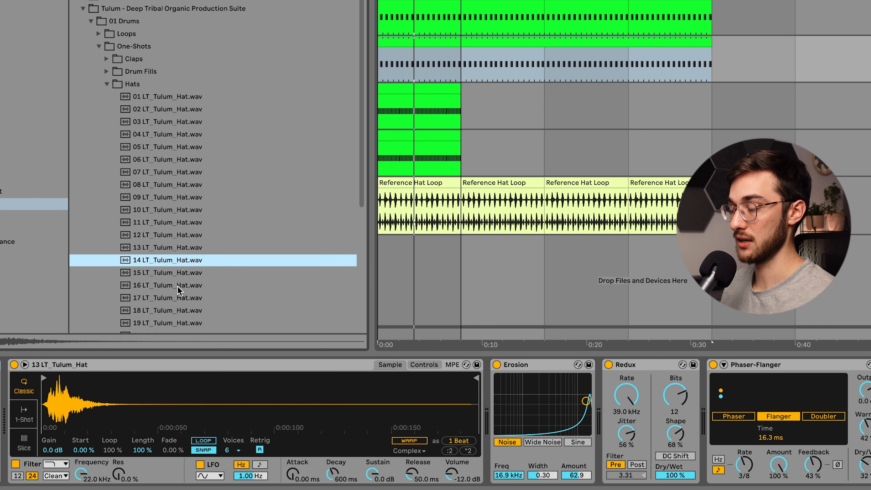
- Audition samples in the Afro suite's Open Hat folder and replace the copy's sample with LT_Afro_Open Hat_05.wav
click(107, 84)
scroll(134, 127, up, 9)
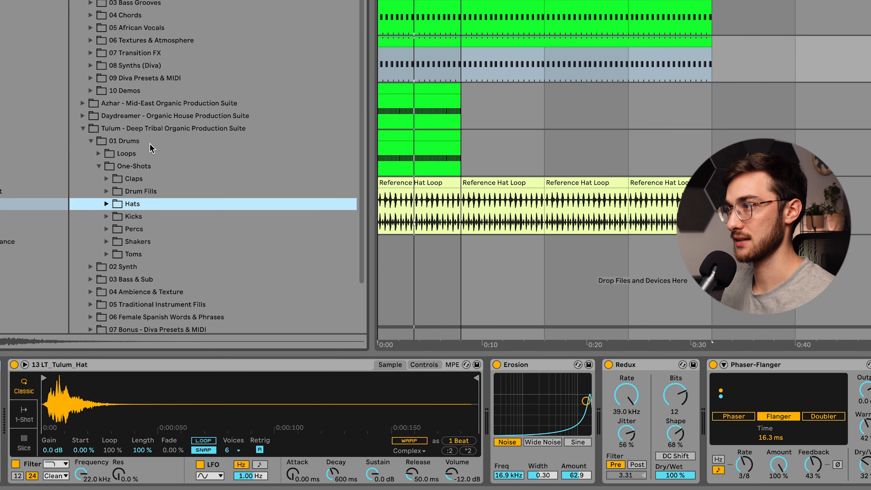
click(107, 28)
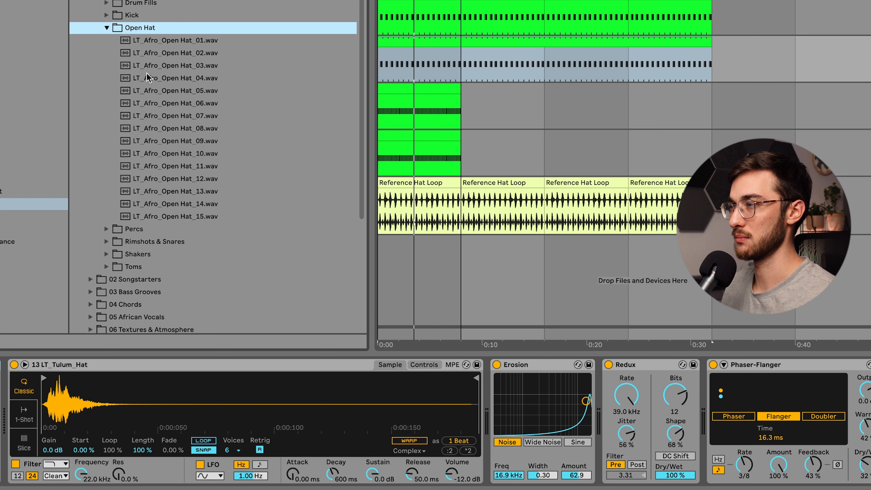
click(175, 81)
click(182, 91)
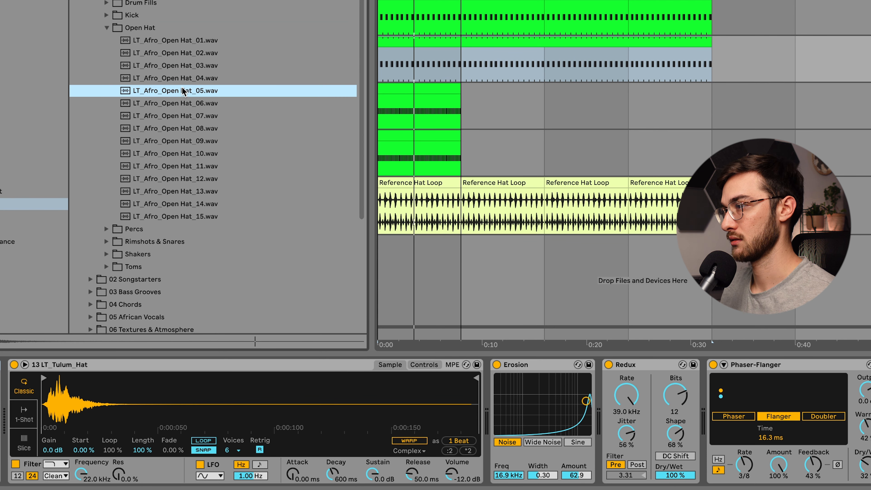
drag(144, 408, 146, 408)
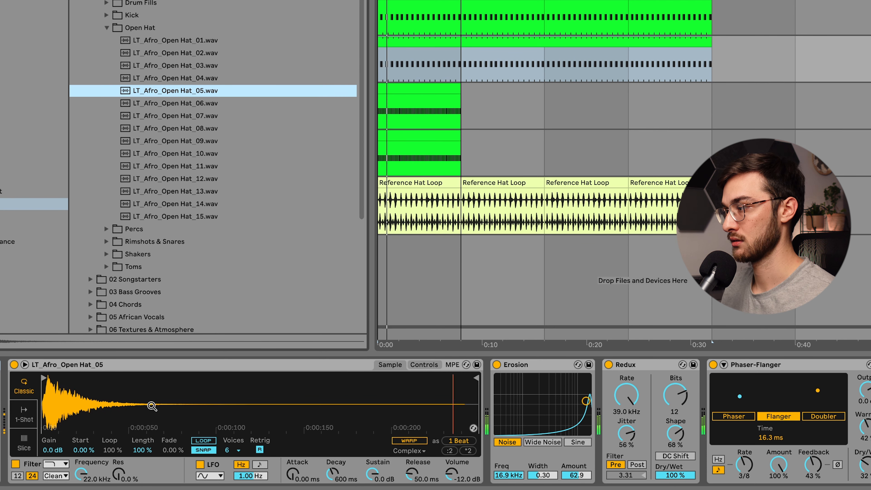
- Bypass Erosion, Redux and Phaser-Flanger on the open hat track
click(496, 364)
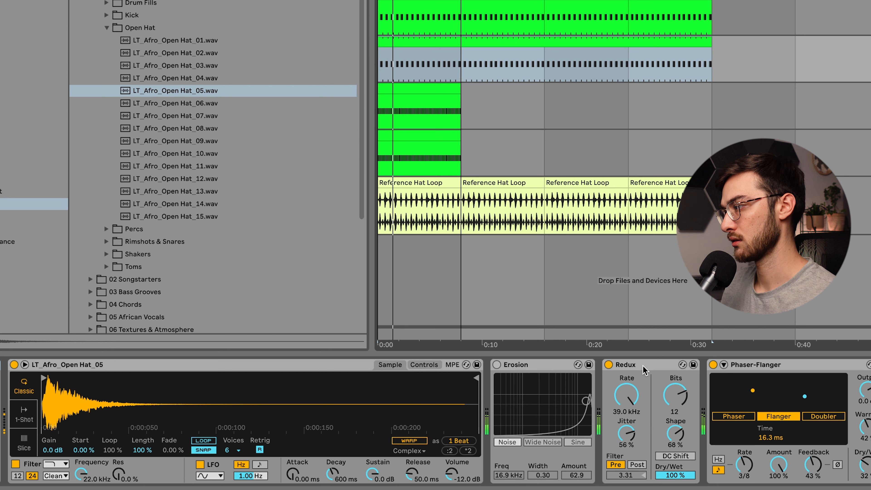
click(609, 365)
click(713, 364)
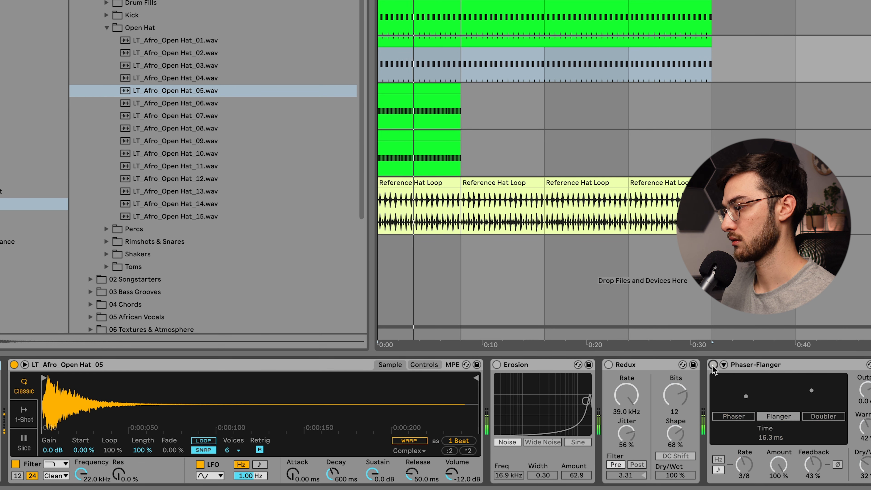
- Try transposing the open hat sample in the sampler's controls and return to its waveform
click(424, 364)
mouse_move(417, 441)
mouse_down()
mouse_move(417, 431)
mouse_move(417, 439)
mouse_up()
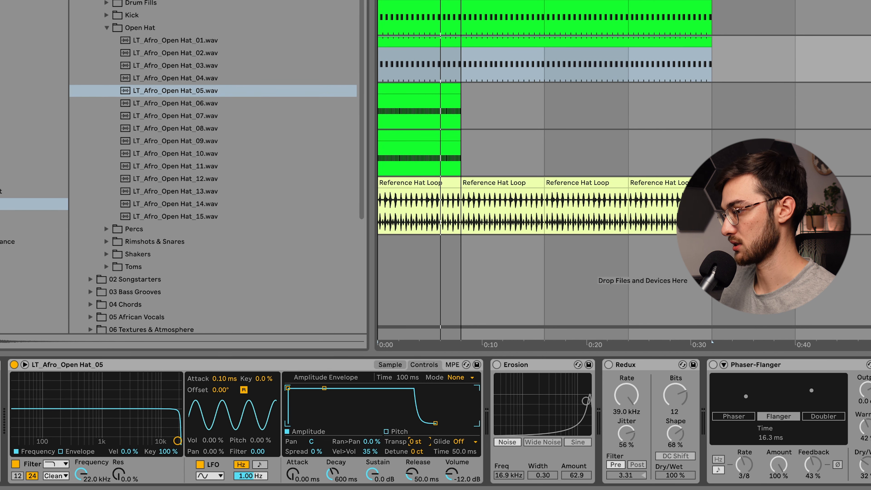
click(390, 365)
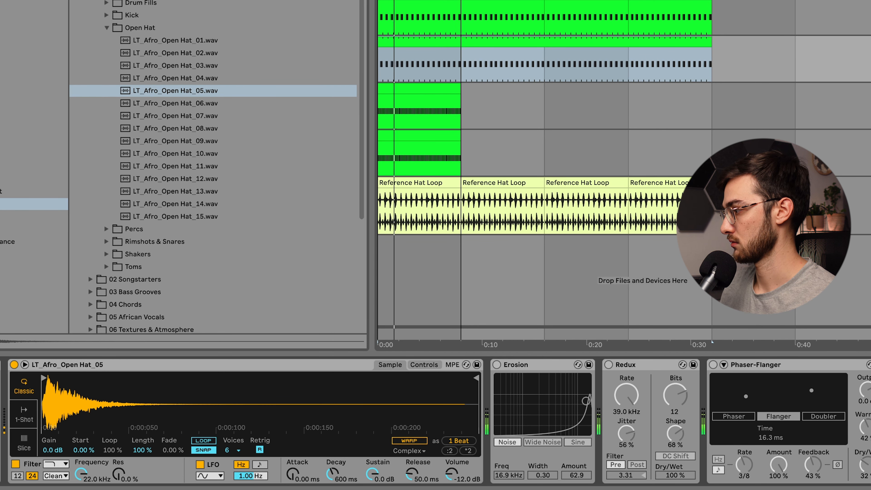
scroll(706, 370, right, 5)
scroll(707, 371, right, 5)
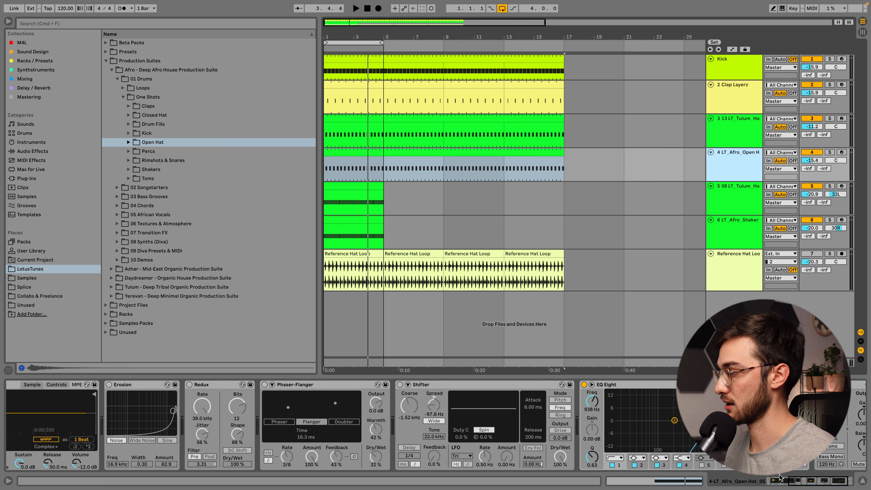
click(801, 483)
drag(800, 483, 778, 483)
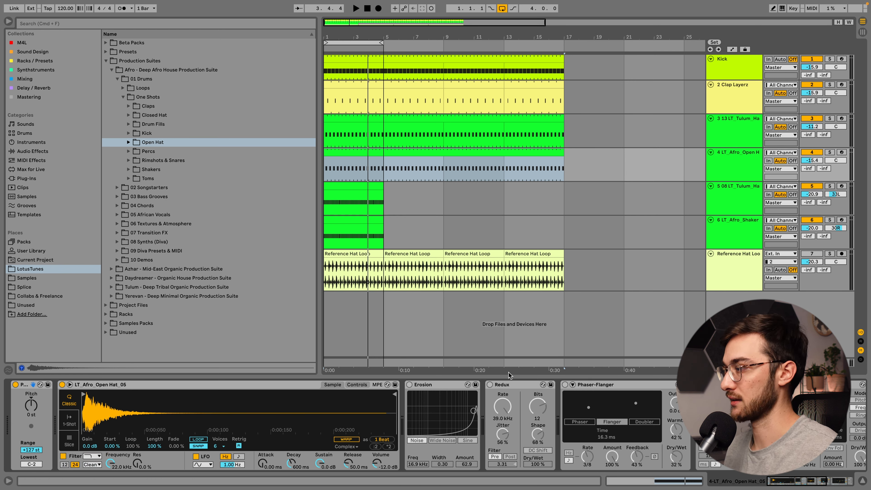
click(512, 384)
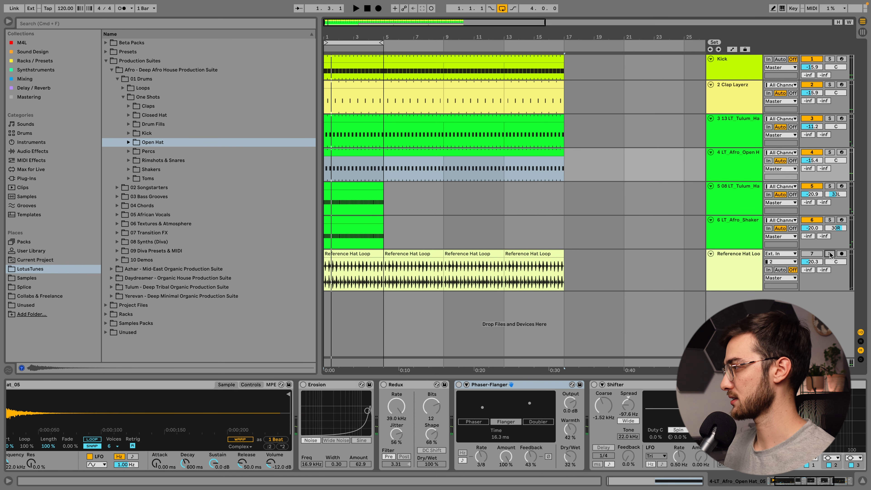
- Solo the Reference Hat Loop track and listen to its first four-bar clip
click(829, 253)
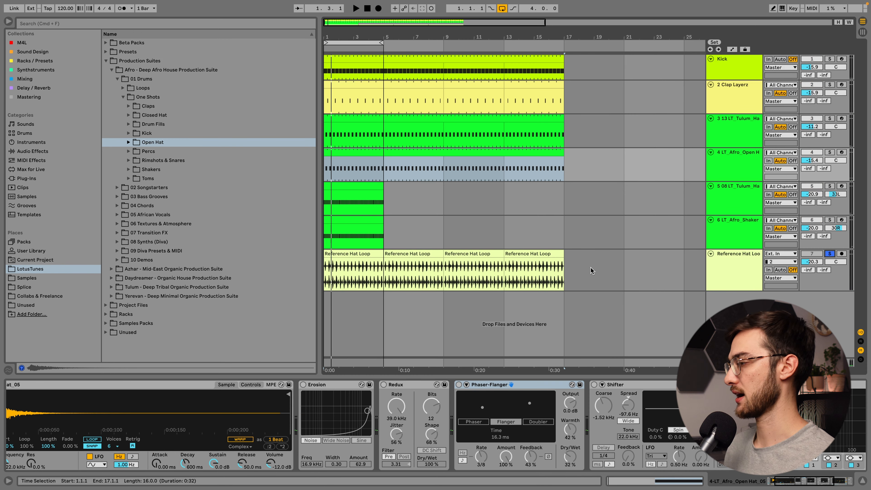
click(350, 250)
key(space)
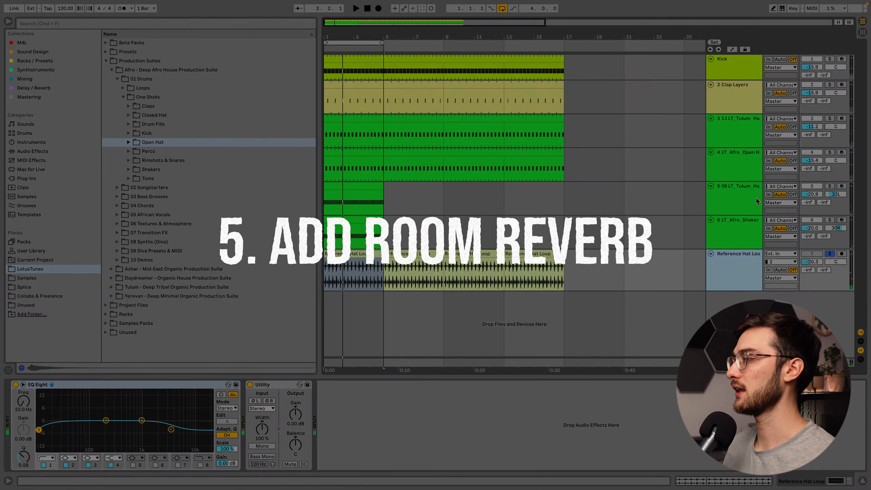
- Group the 13 LT_Tulum_Hat and LT_Afro_Open Hat tracks
click(744, 160)
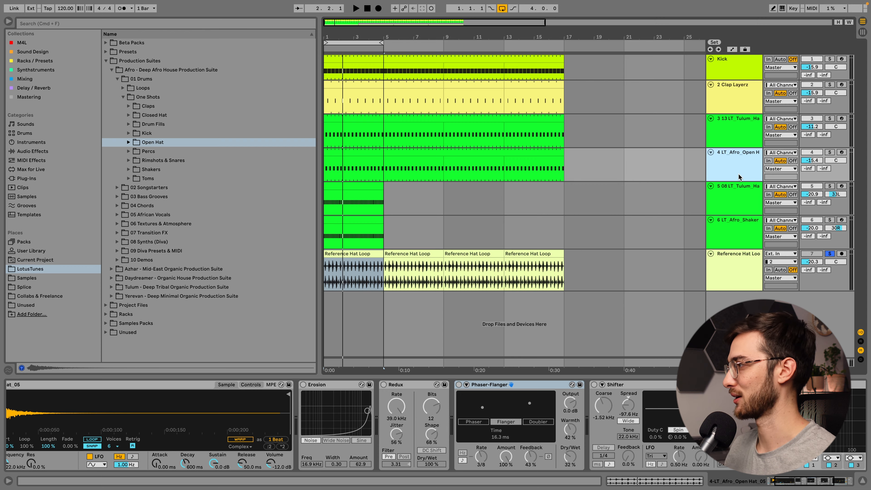
shift+click(739, 144)
key(ctrl+g)
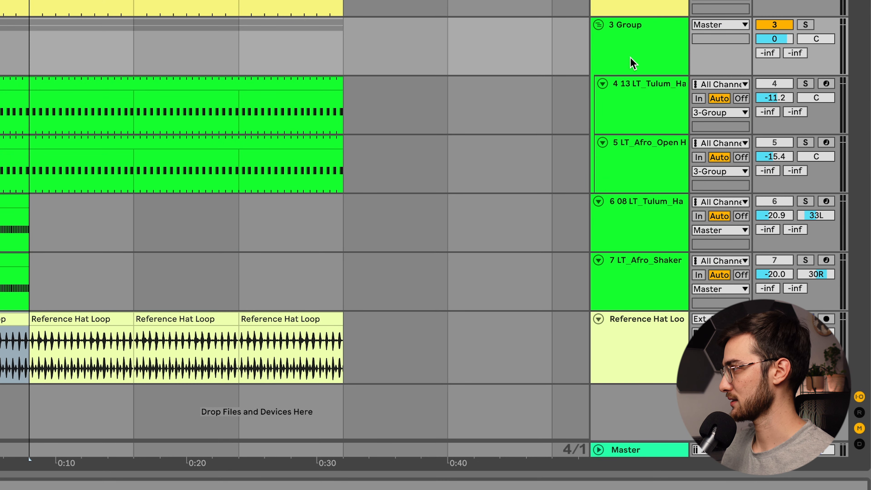
- Colour the new group olive green and assign that colour to its grouped tracks and clips
right_click(629, 43)
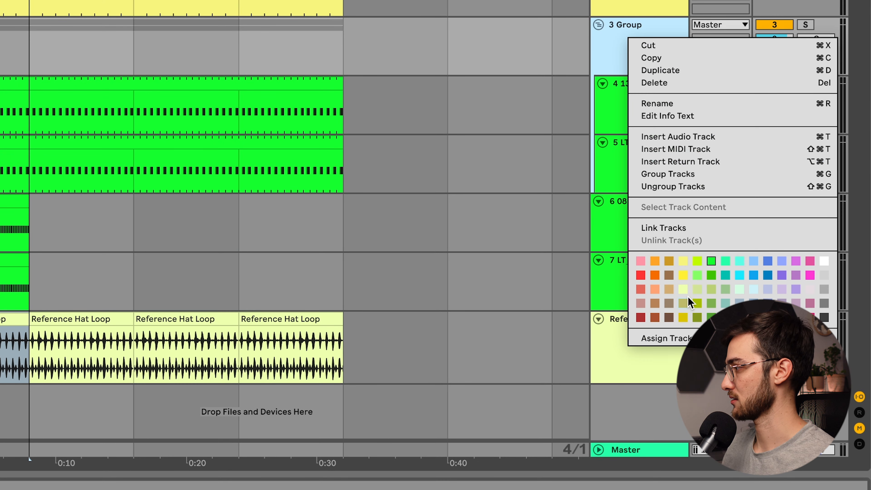
click(700, 319)
right_click(639, 59)
click(679, 338)
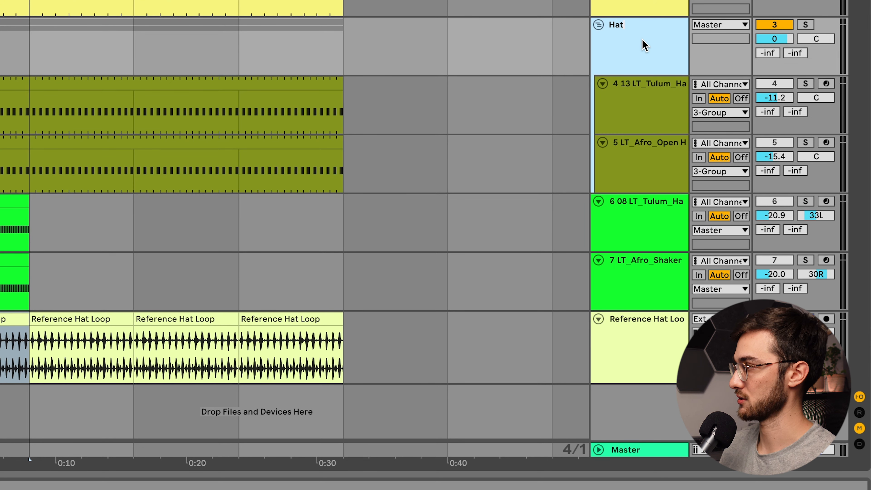
- Rename the group as Hats Main and solo it
text(n)
key(Return)
click(806, 24)
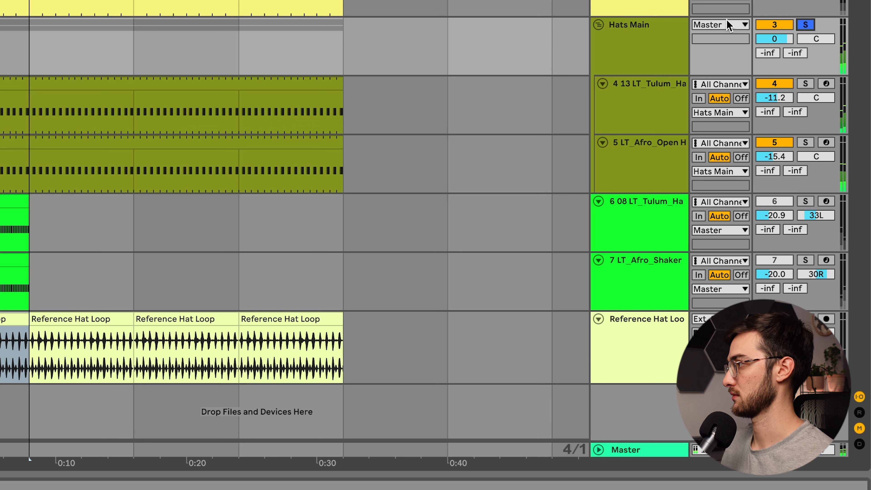
click(652, 48)
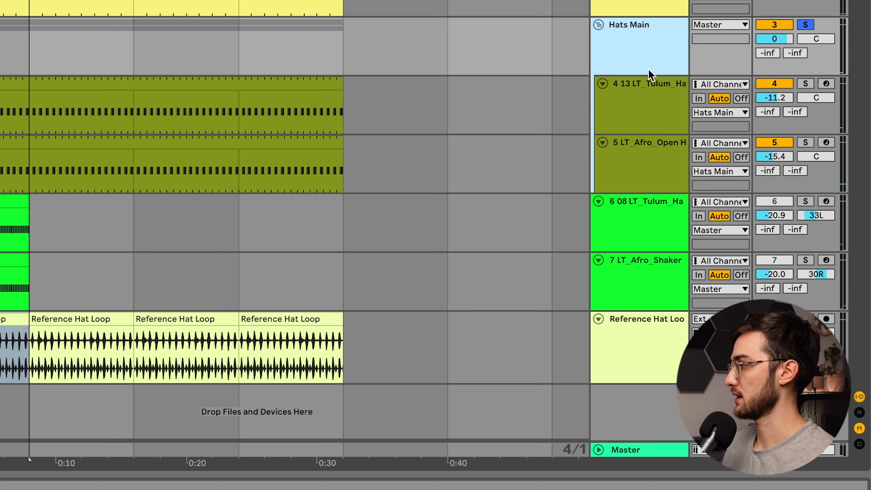
- Show the return tracks and select the A Reverb return to open its Reverb device
click(860, 413)
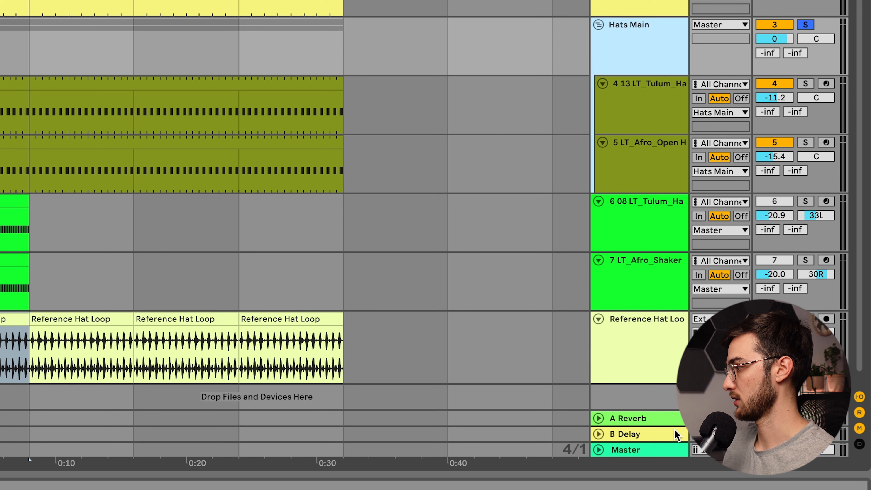
click(620, 423)
key(Down)
key(Down)
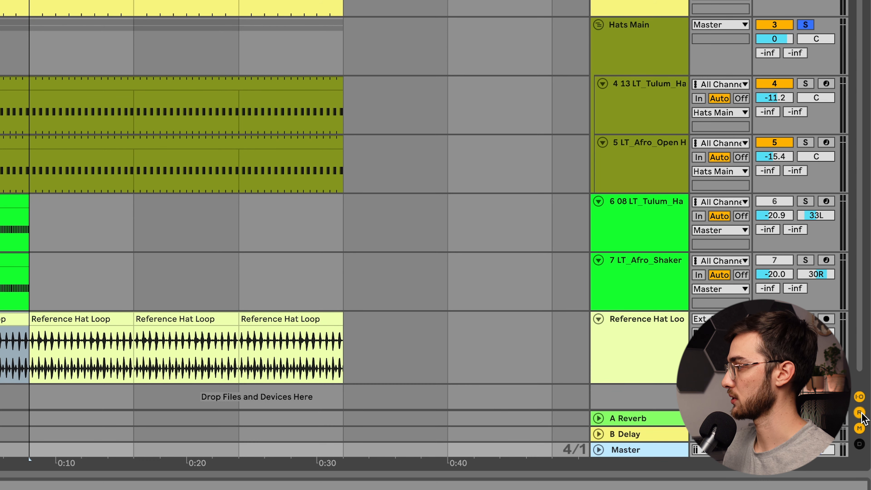
click(663, 417)
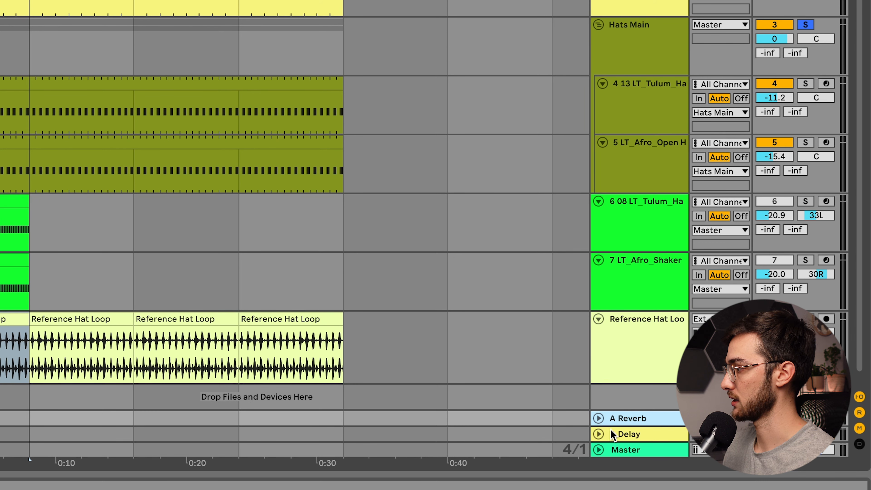
click(631, 434)
click(632, 417)
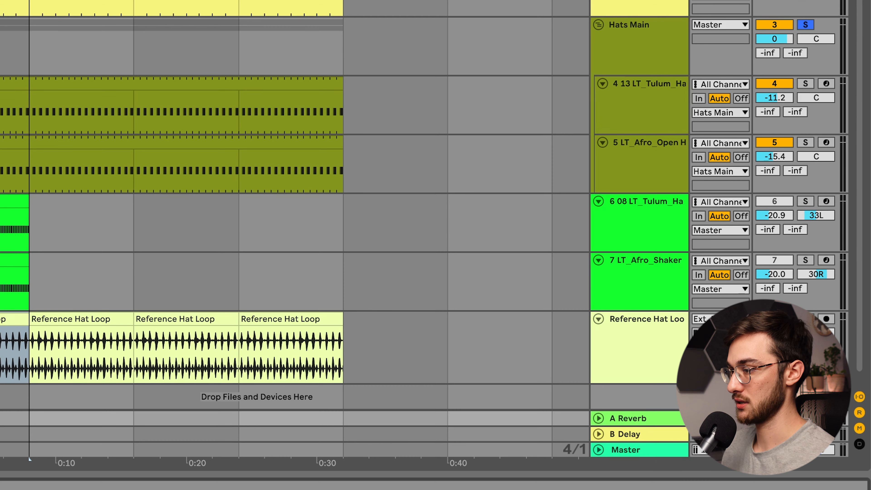
click(627, 418)
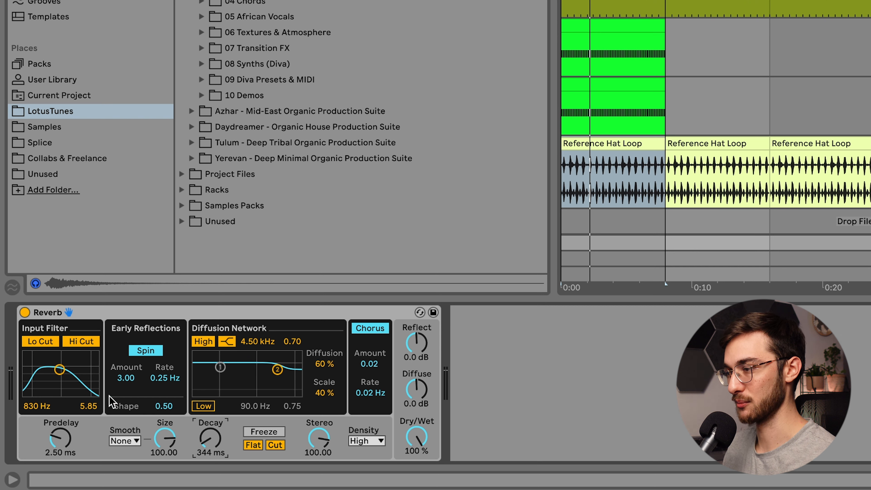
- Shift the return Reverb's input filter to 5.46 kHz with a width of 5.96, and raise Hats Main's send to A Reverb
drag(62, 375, 82, 373)
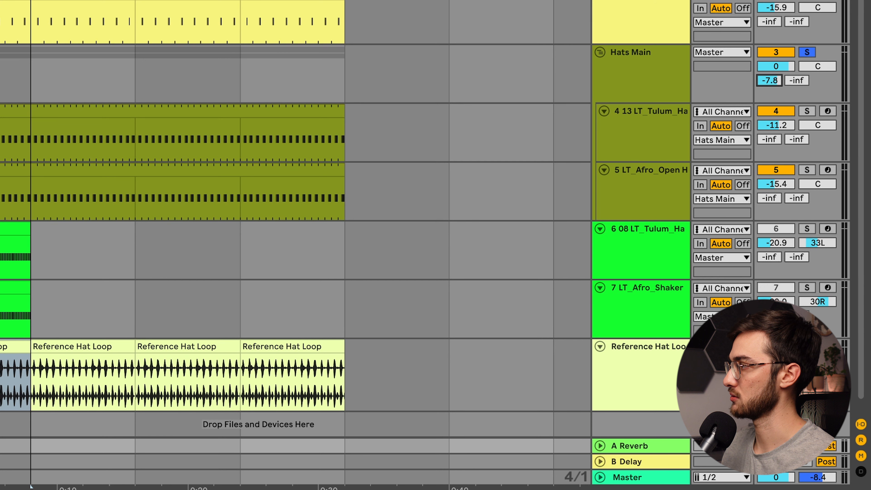
mouse_move(661, 103)
mouse_down()
mouse_move(661, 89)
mouse_move(661, 117)
mouse_up()
click(641, 445)
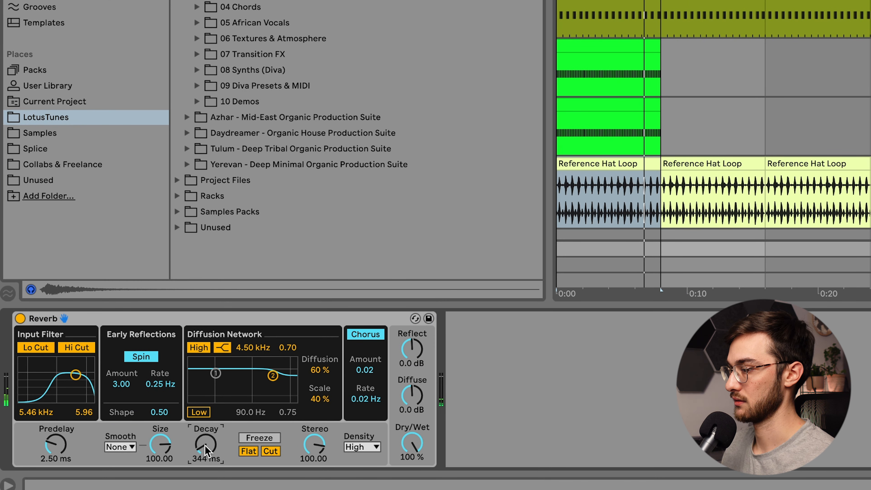
- Tune the Reverb's decay by ear around 347 ms, comparing the hats with the effect bypassed and enabled
drag(205, 450, 208, 450)
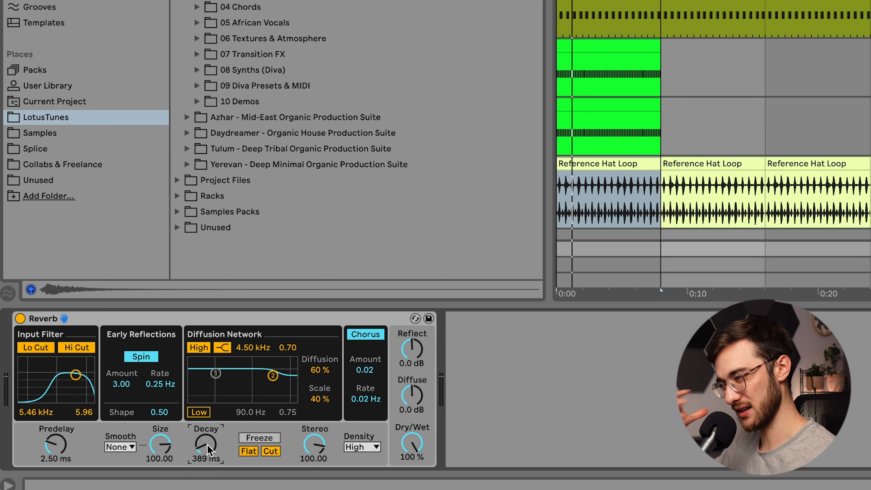
key(space)
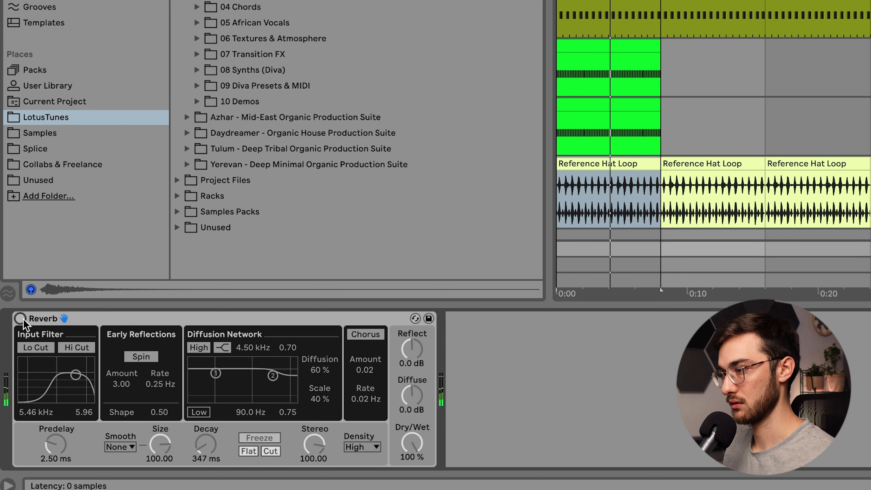
click(20, 318)
drag(200, 443, 200, 448)
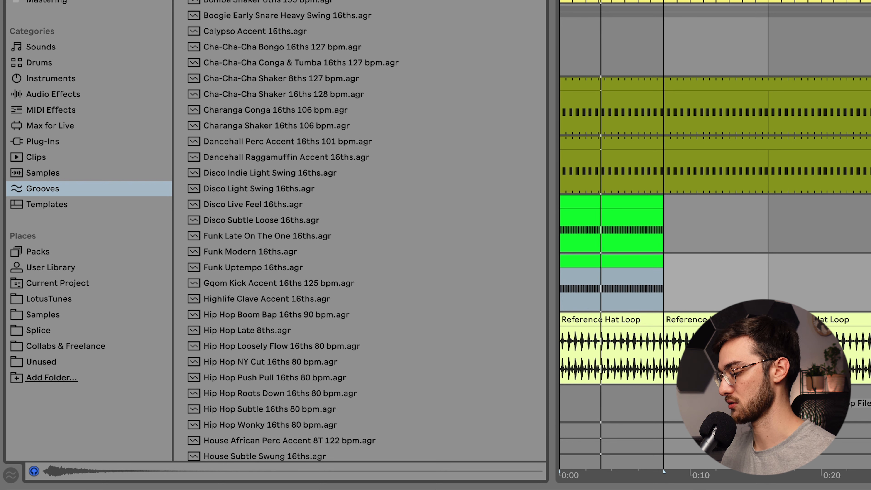
- Search the grooves library for "mpc" and show the Groove Pool
click(154, 36)
text(mpc)
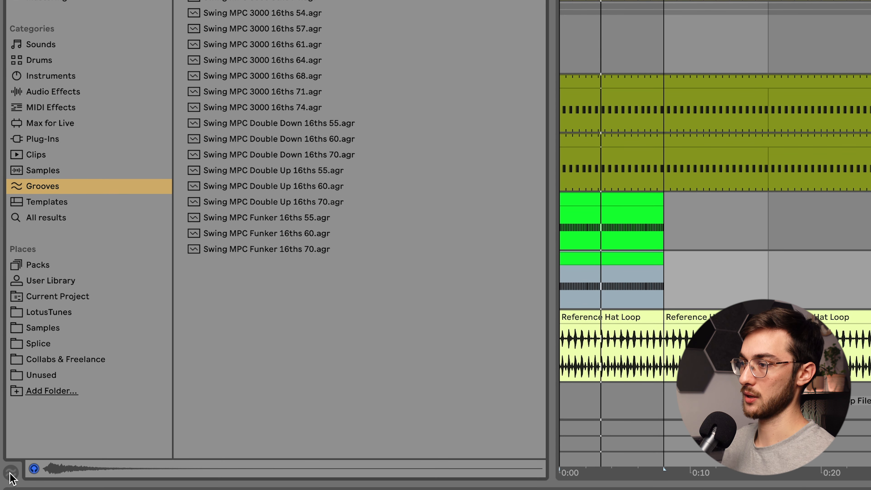
click(11, 474)
- Audition the Swing MPC 3000 16ths grooves, including the 74, 71 and 54 variants
scroll(318, 27, down, 3)
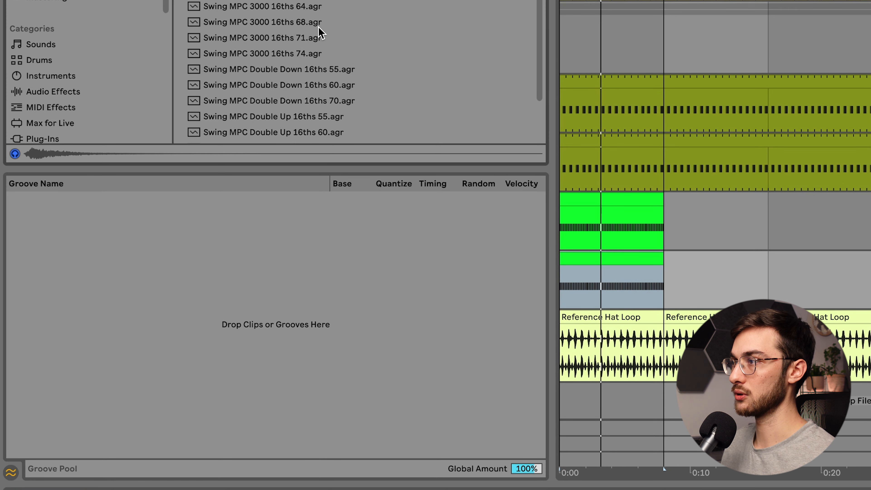
scroll(318, 27, down, 2)
click(312, 16)
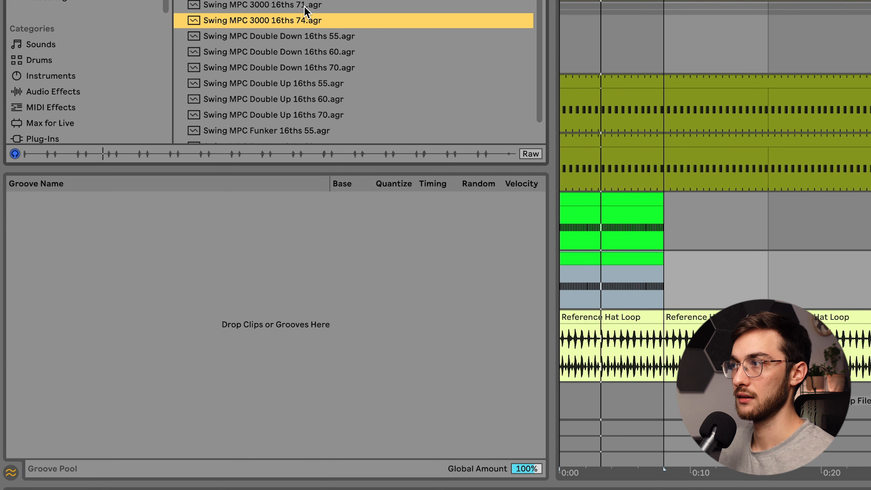
click(305, 6)
scroll(330, 38, up, 2)
scroll(297, 111, up, 3)
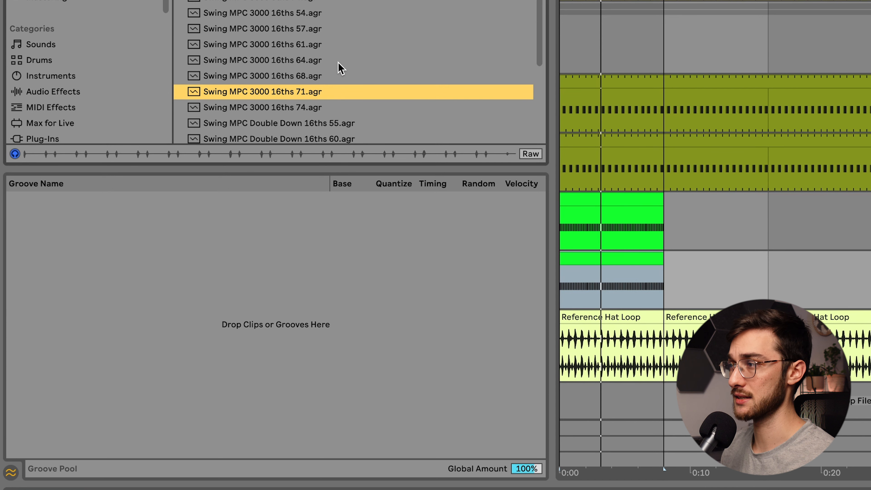
scroll(332, 74, down, 4)
key(Up)
key(Up)
key(Up)
key(Up)
key(Up)
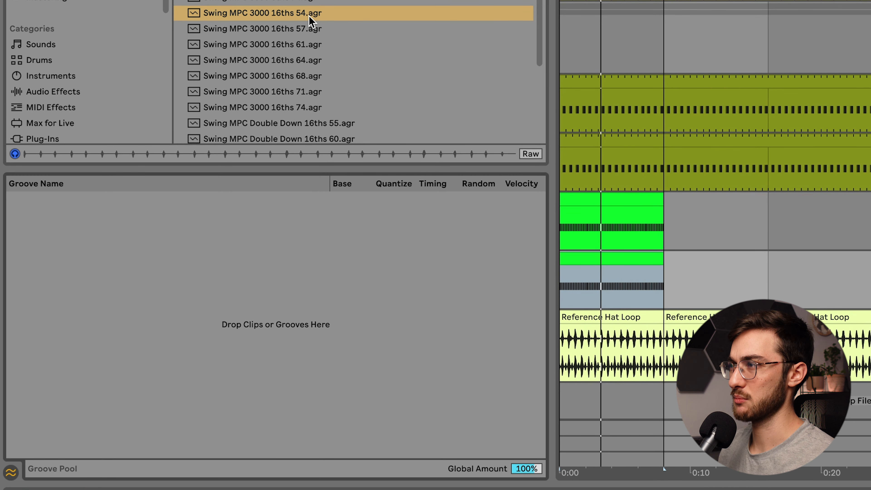
click(301, 17)
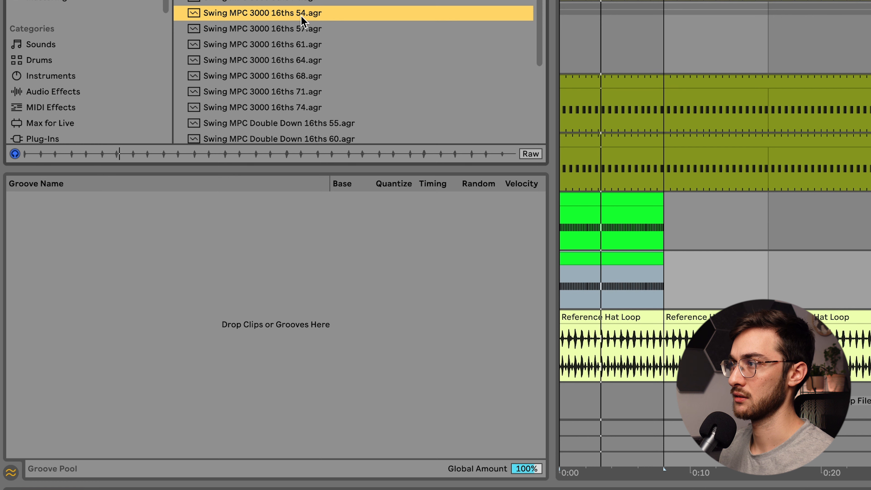
- Add the Swing MPC 3000 16ths 54 and Swing MPC 3000 16ths 57 grooves to the Groove Pool and hide the pool
drag(302, 17, 301, 249)
drag(298, 31, 308, 321)
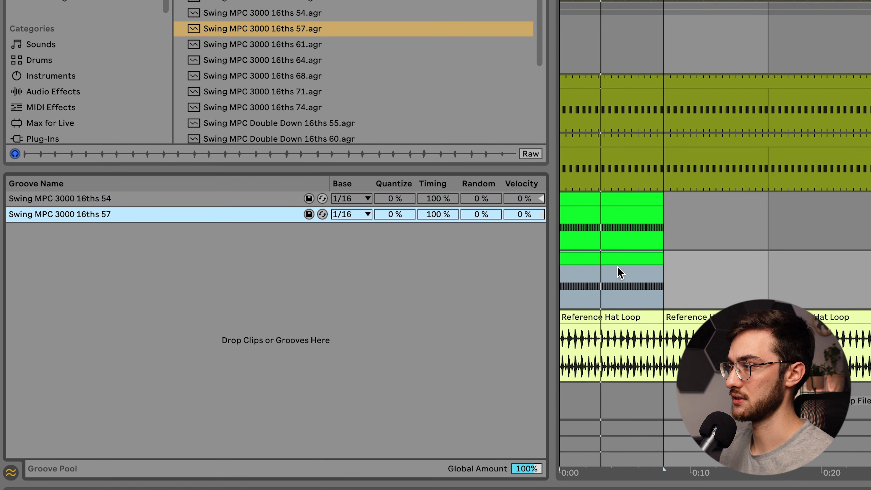
click(11, 472)
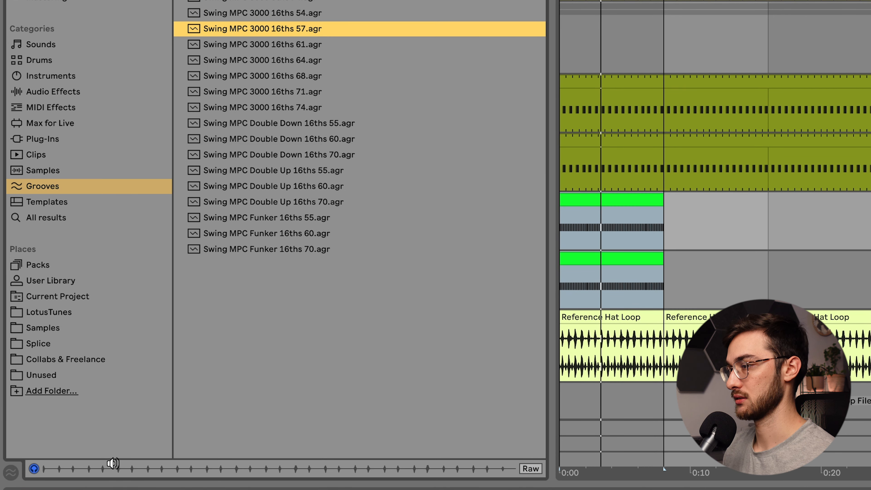
- Apply the Swing MPC 3000 16ths 54 groove to both green hat and shaker clips
click(604, 319)
click(640, 281)
click(599, 196)
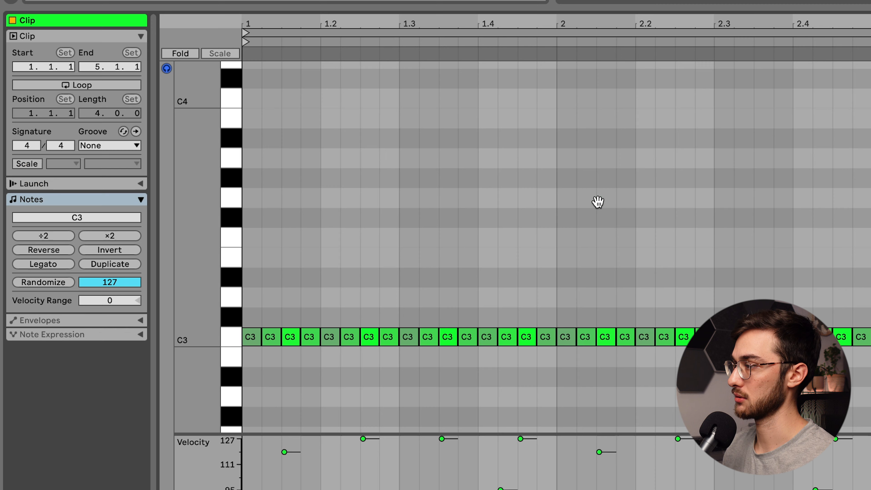
click(103, 146)
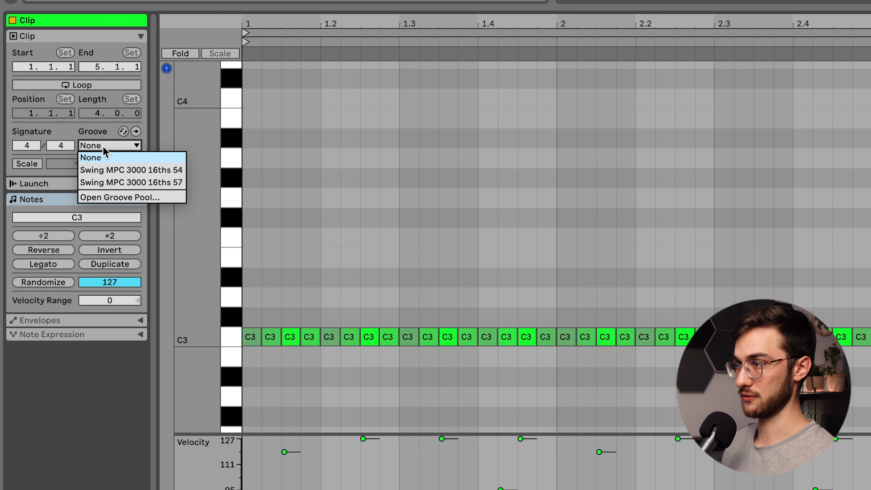
click(146, 175)
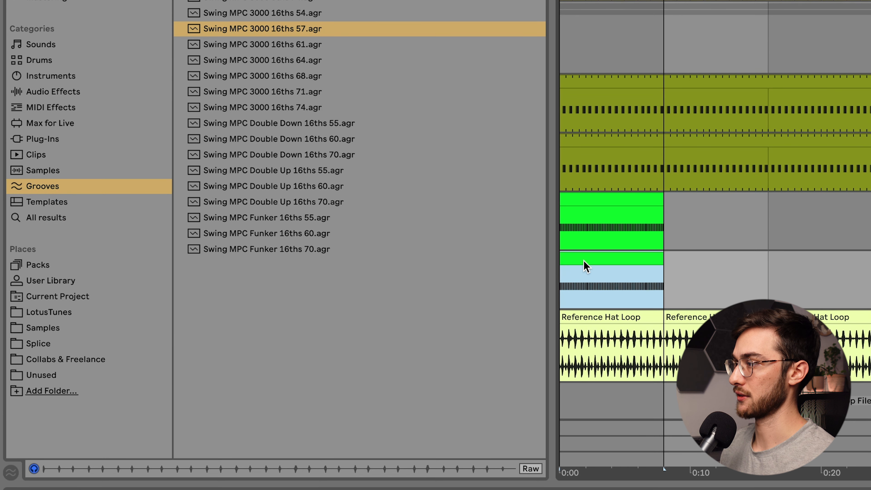
click(589, 260)
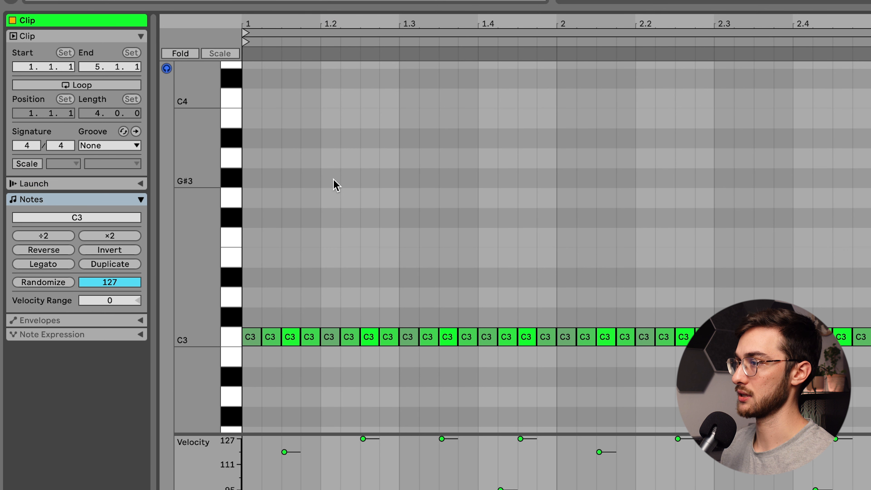
click(109, 145)
click(111, 170)
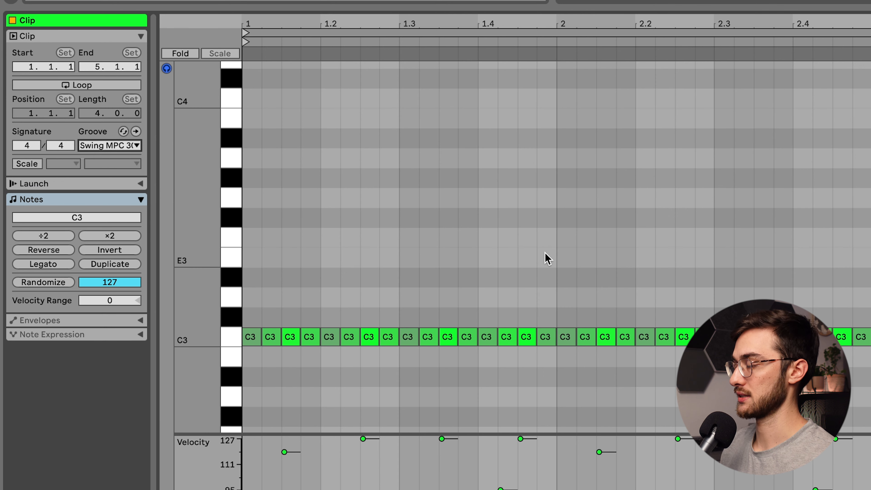
- Play the loop and compare the Swing MPC 3000 16ths 54 groove with its Timing at 0% and 100%
key(space)
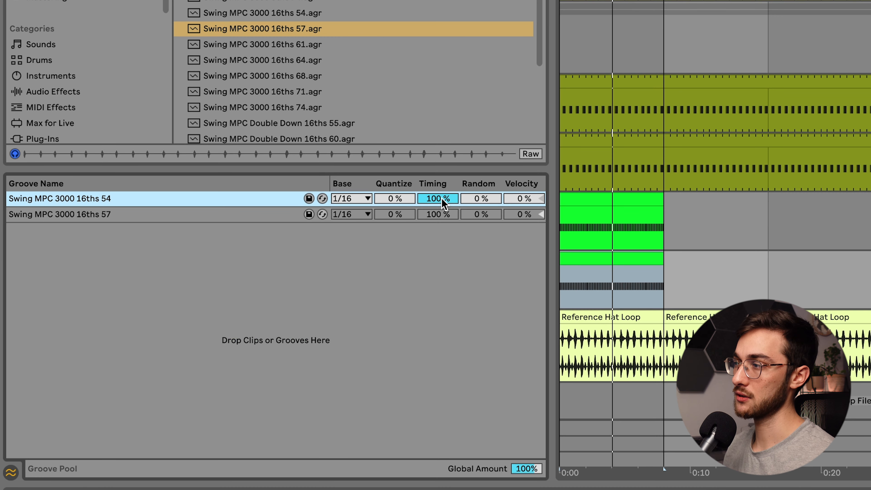
drag(439, 198, 439, 233)
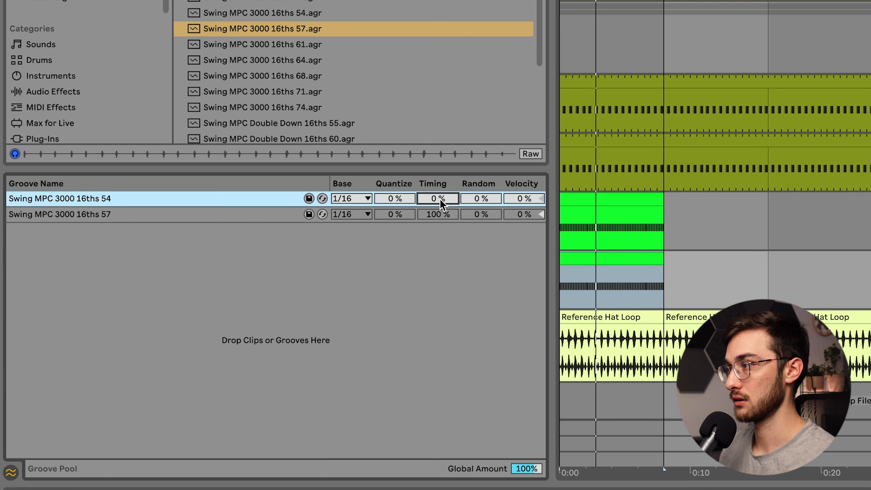
drag(440, 198, 439, 164)
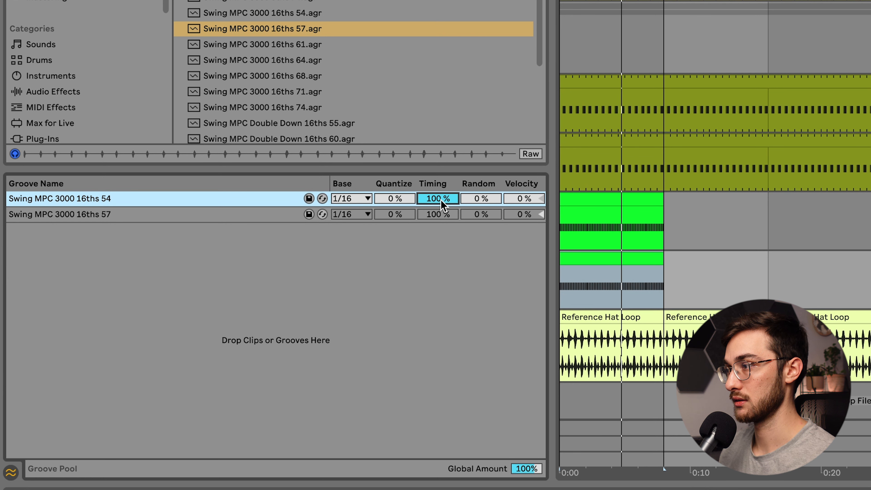
drag(439, 198, 440, 233)
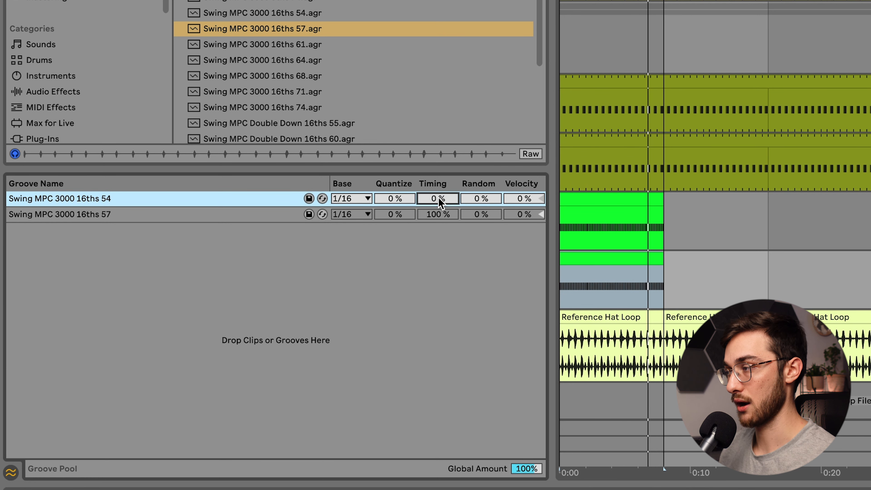
drag(438, 196, 438, 162)
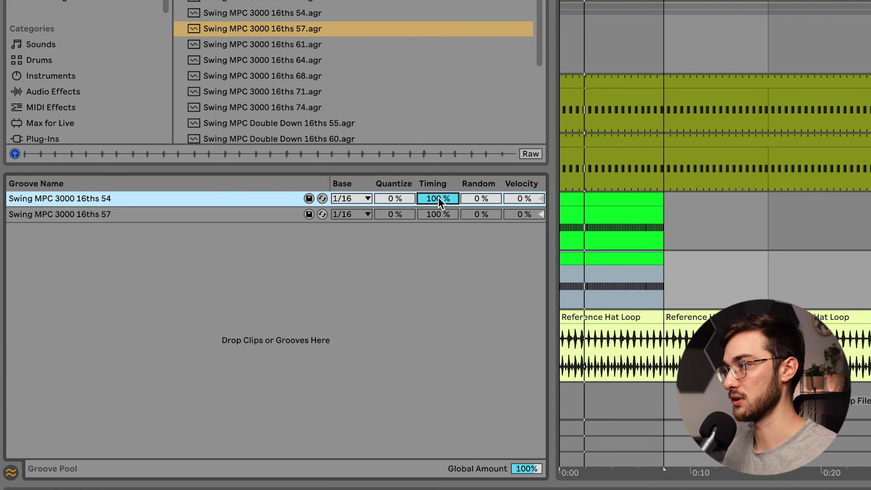
- Try 67% Random on the Swing MPC 3000 16ths 54 groove, restoring Random to 0% and the Global Amount to 100%
drag(482, 199, 482, 179)
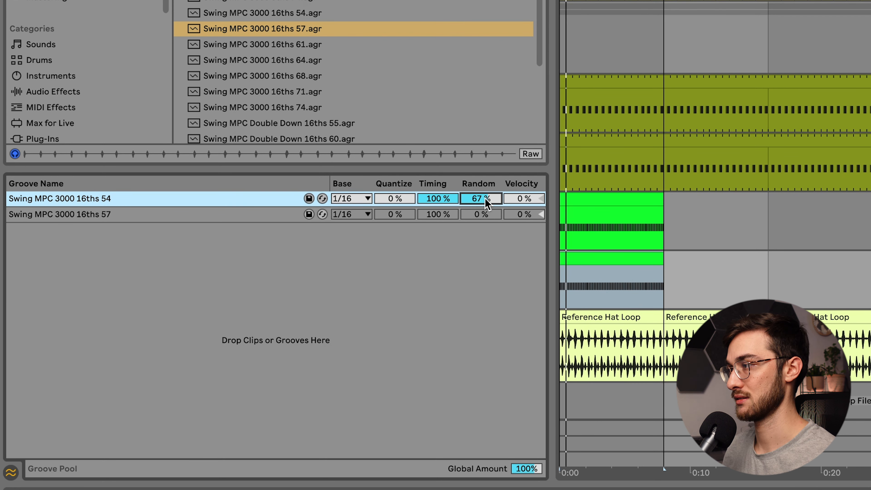
drag(486, 199, 486, 223)
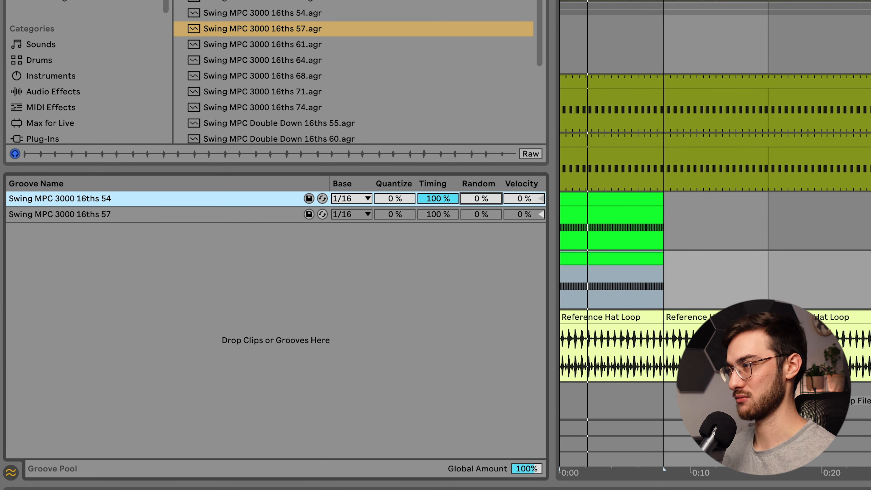
click(521, 200)
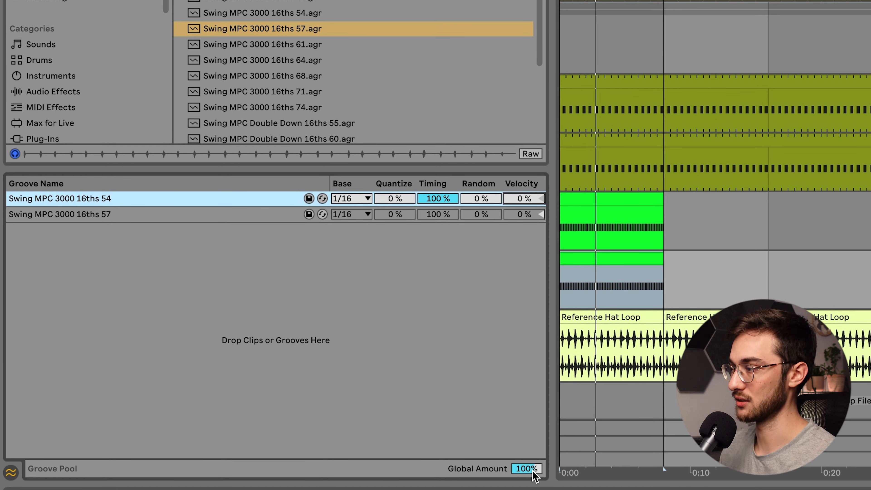
drag(533, 472, 532, 471)
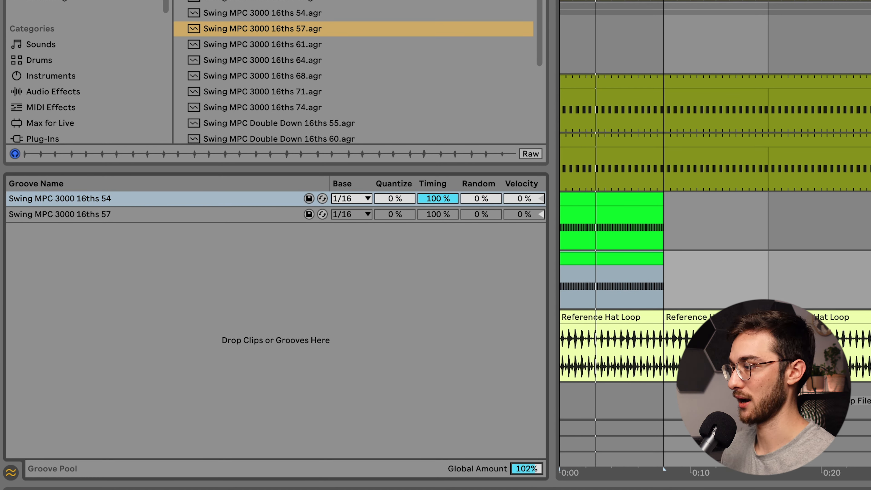
double_click(529, 470)
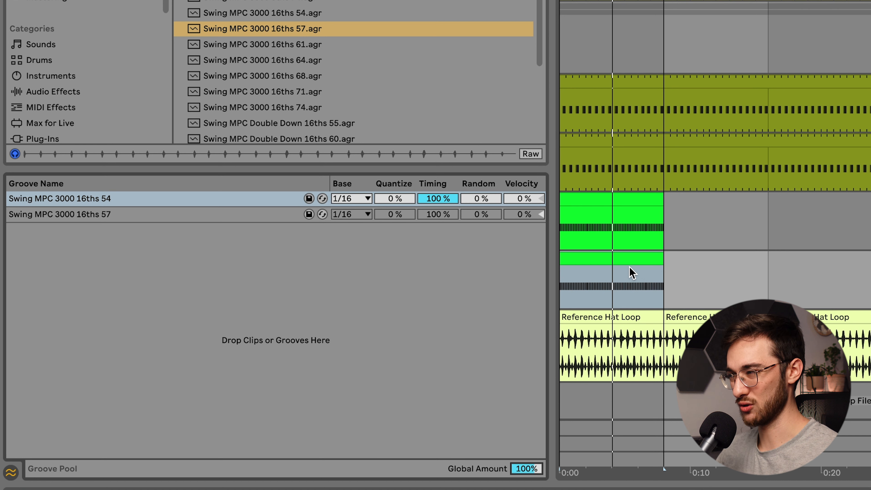
mouse_move(438, 202)
mouse_down()
mouse_move(438, 213)
mouse_move(444, 192)
mouse_up()
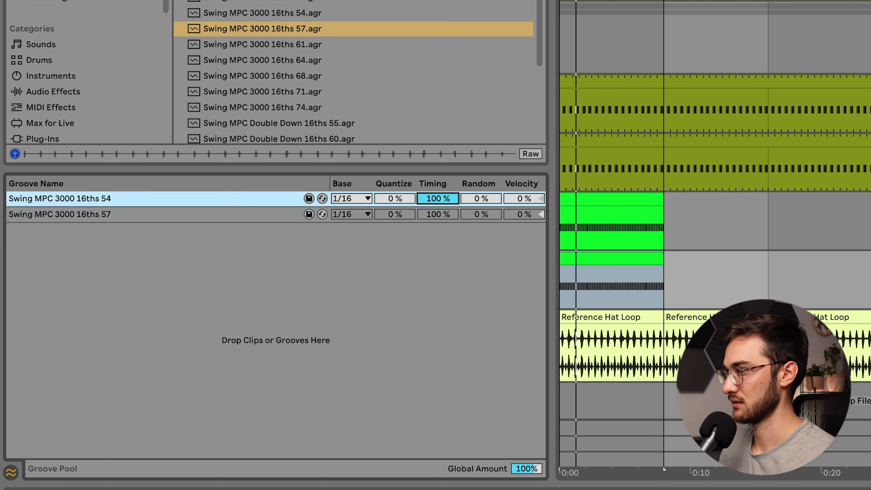
- Extract the groove from the first Reference Hat Loop clip into the Groove Pool
click(10, 472)
click(640, 318)
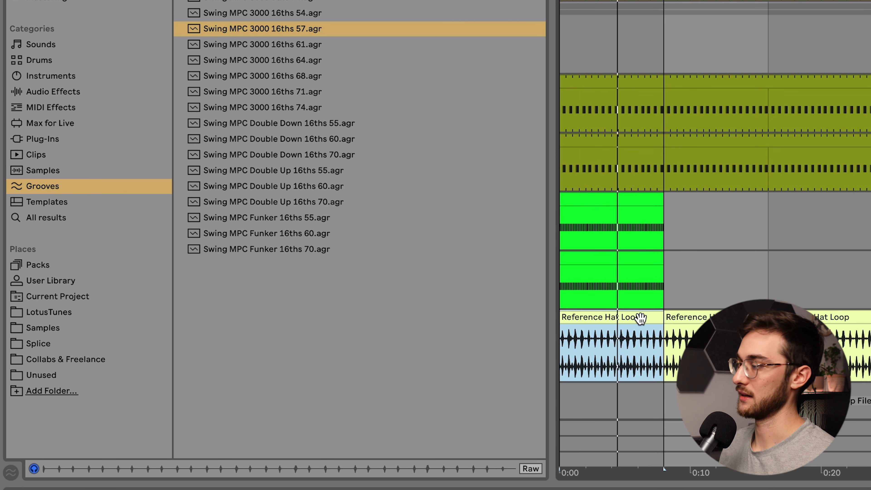
right_click(632, 319)
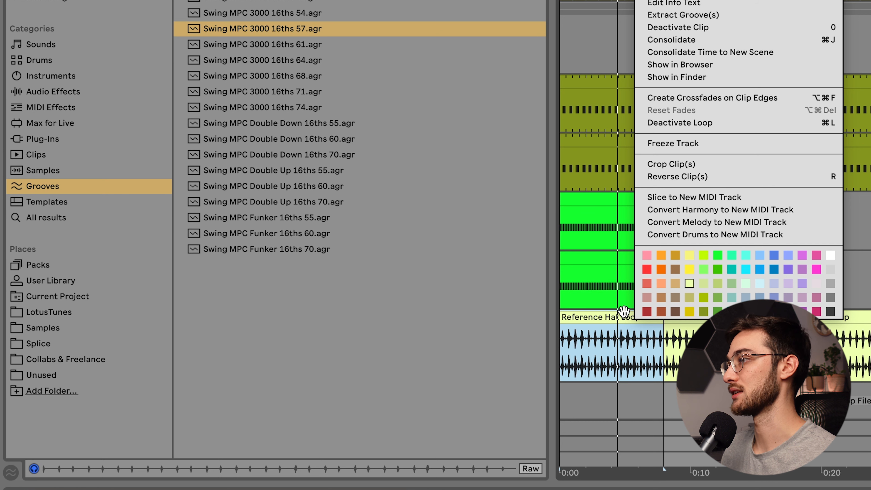
click(686, 15)
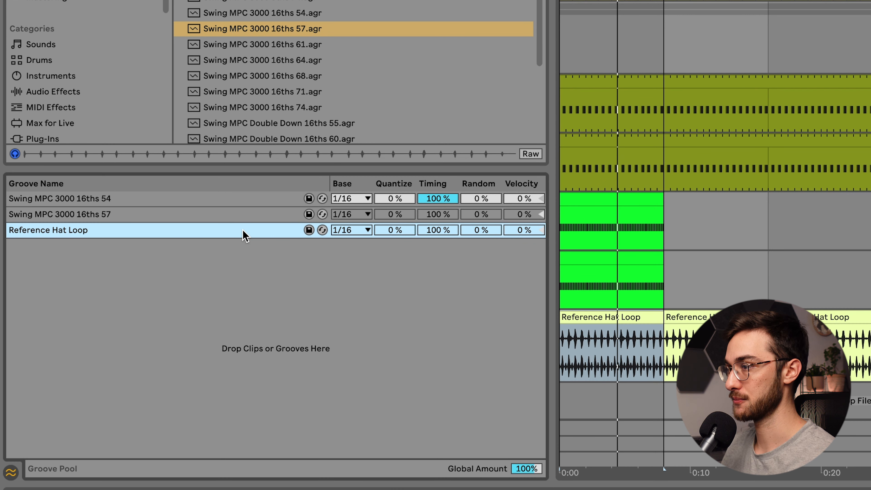
- Set the groove of both green hat and shaker clips to Reference Hat Loop
double_click(595, 201)
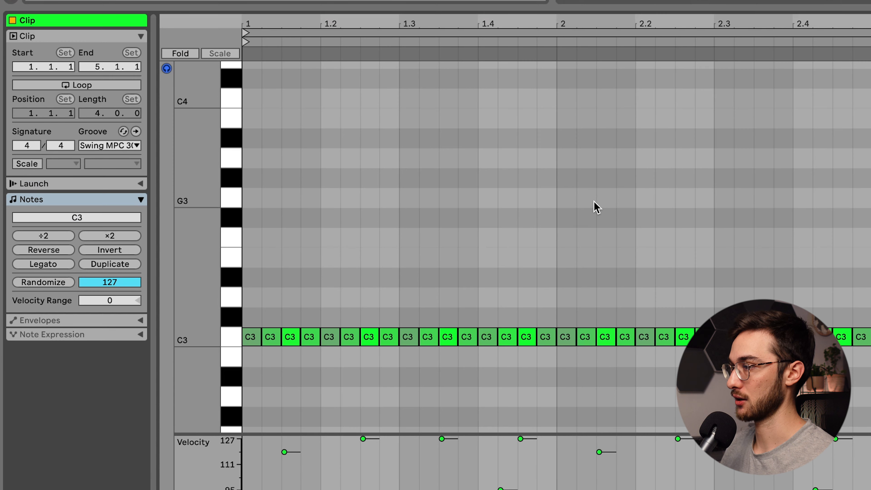
click(109, 145)
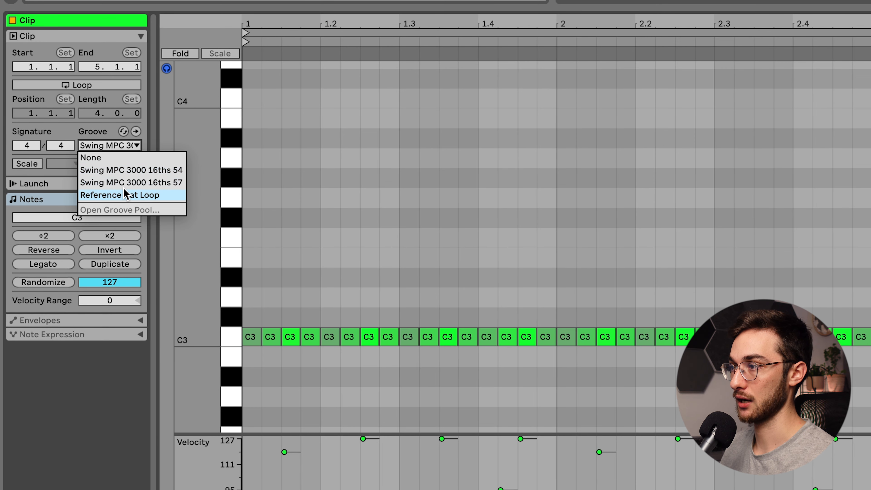
click(133, 196)
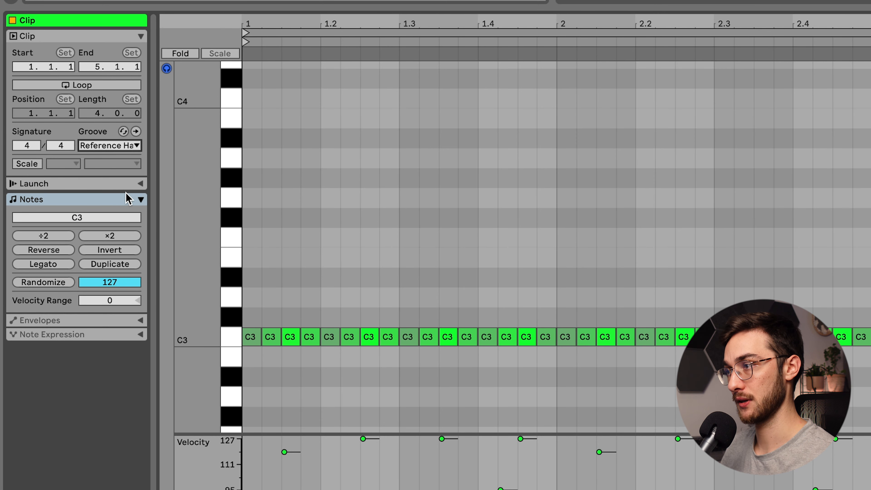
click(114, 151)
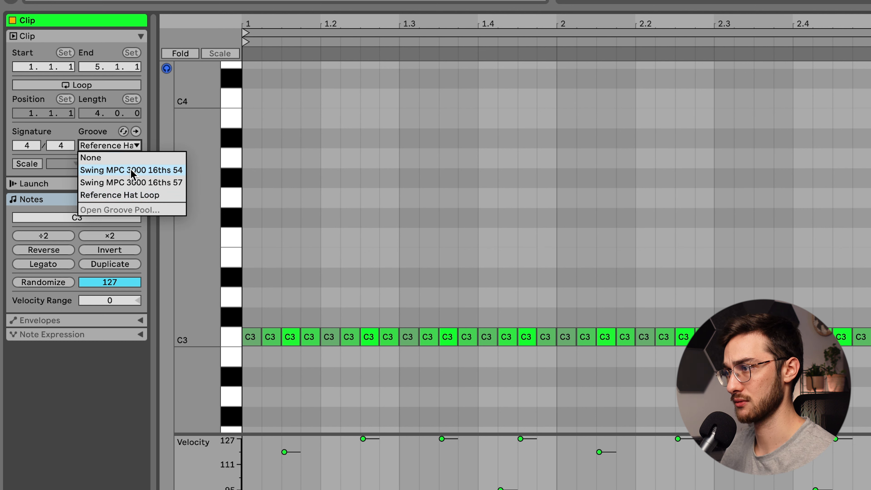
click(136, 195)
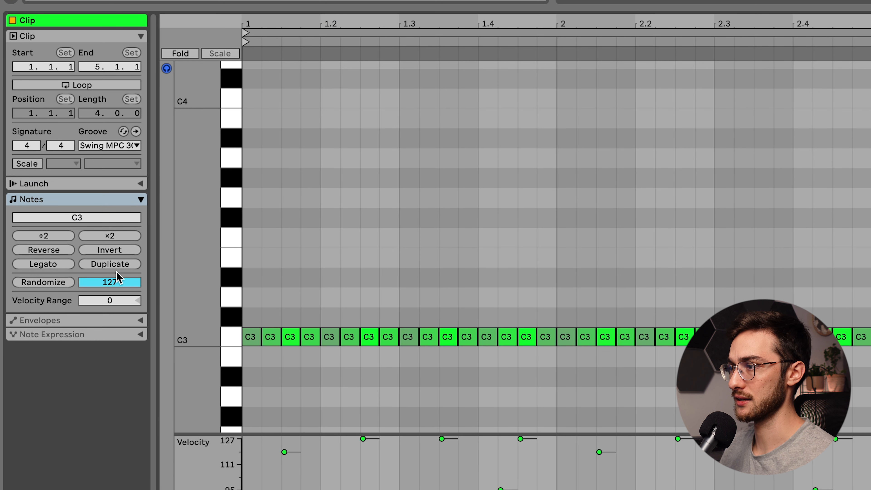
click(114, 151)
click(121, 194)
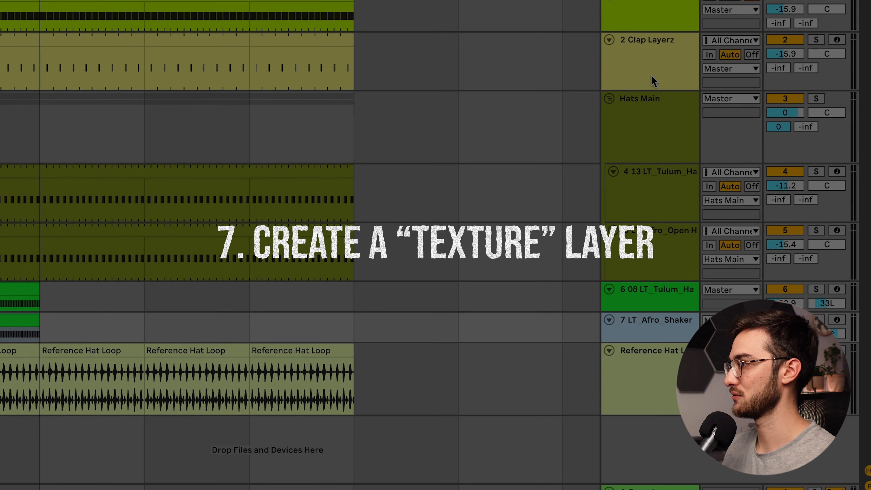
- Group the Hats Main group together with the panned LT_Tulum hat and LT_Afro_Shaker tracks
click(643, 141)
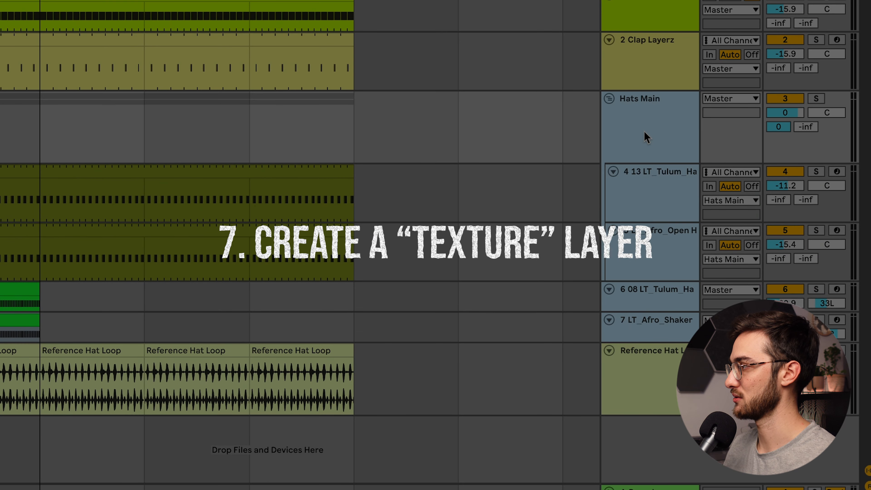
key(ctrl+g)
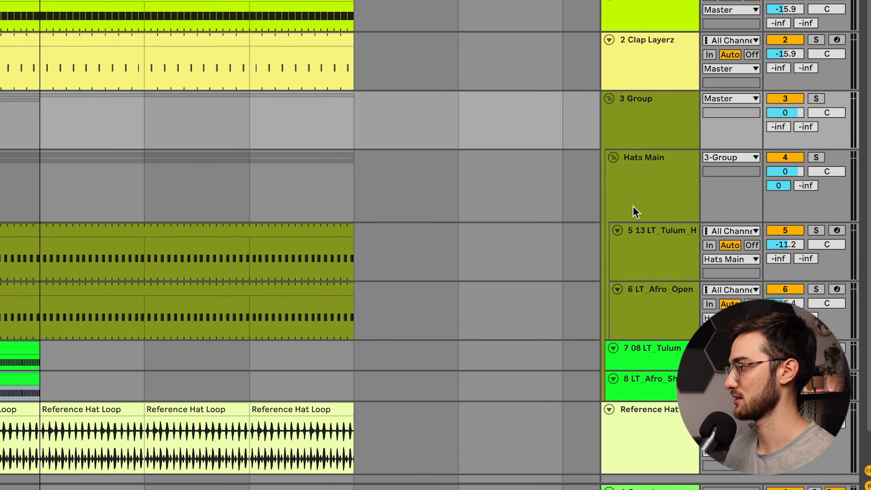
- Rename the new group containing Hats Main and the panned hat and shaker tracks as Hats all
click(631, 117)
key(ctrl+r)
text(Hats)
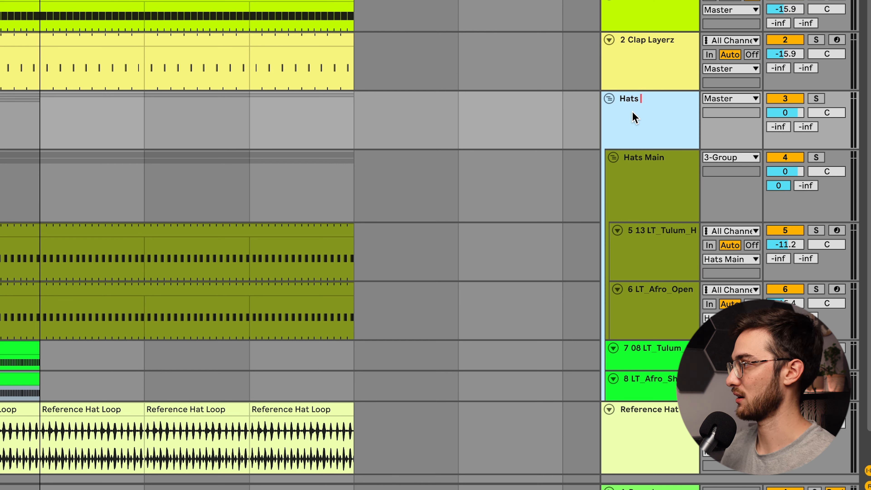
text( all)
key(Return)
key(Escape)
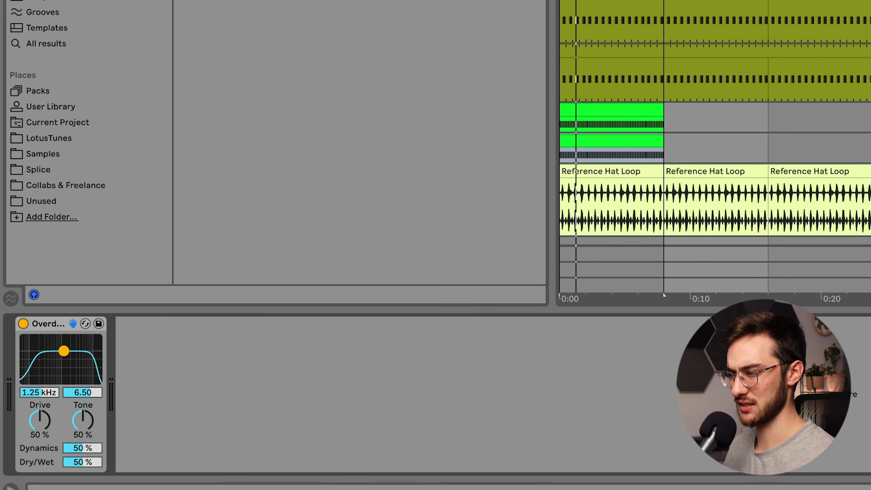
- Set Overdrive to 8.75 kHz, 33% Drive, 31% Tone and 100% wet, and add Erosion in Noise mode at 18.0 kHz, Amount 90
drag(64, 351, 88, 363)
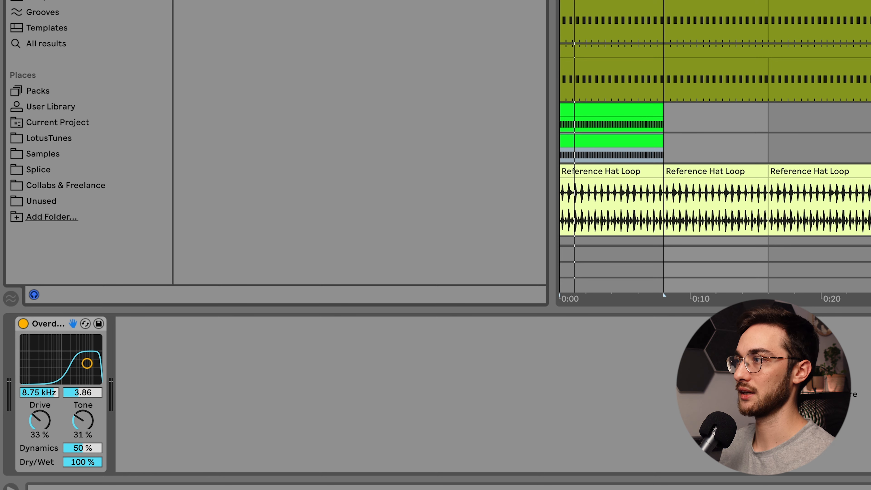
key(Return)
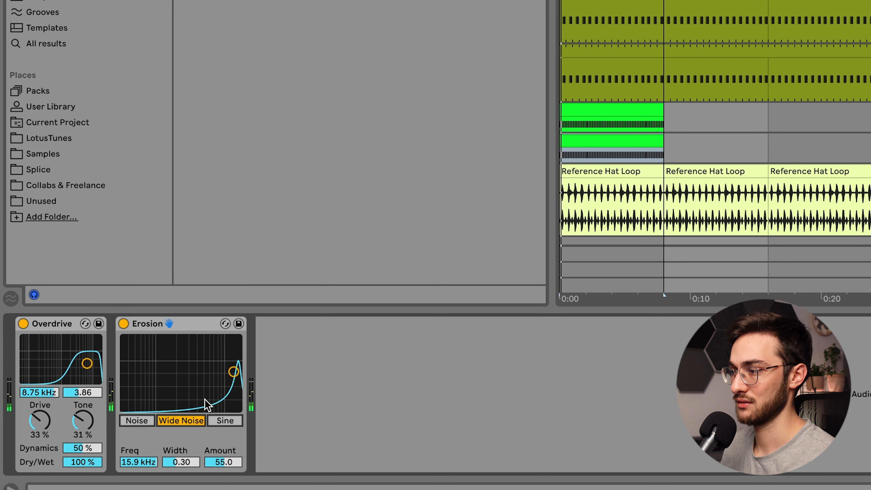
drag(234, 378, 237, 361)
click(143, 421)
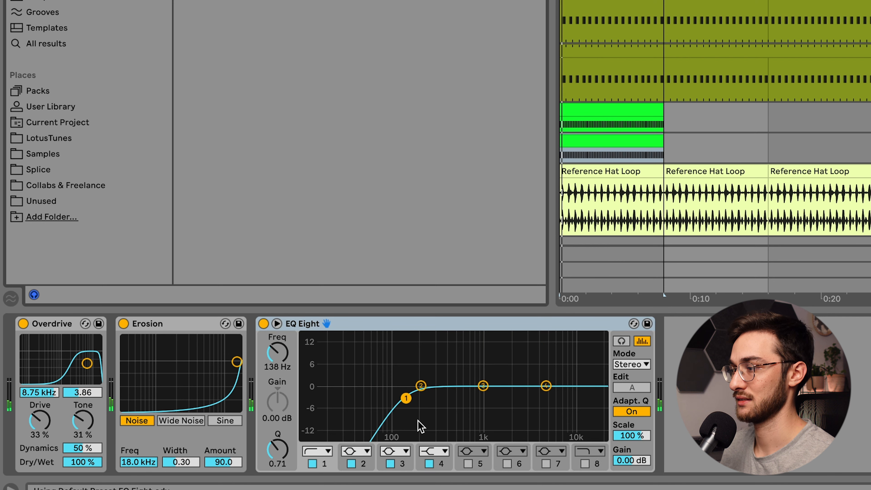
- Set the low-cut band of the EQ Eight after Erosion to 861 Hz with a Q of 0.61
drag(406, 398, 477, 401)
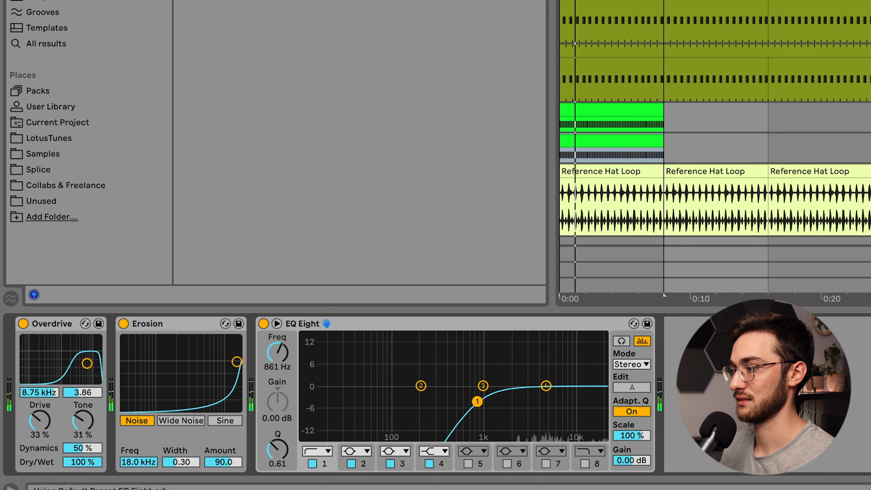
key(space)
- Add Auto Pan between Erosion and EQ Eight, with a 14.2 Hz Rate and 45.2% Amount
key(super+f)
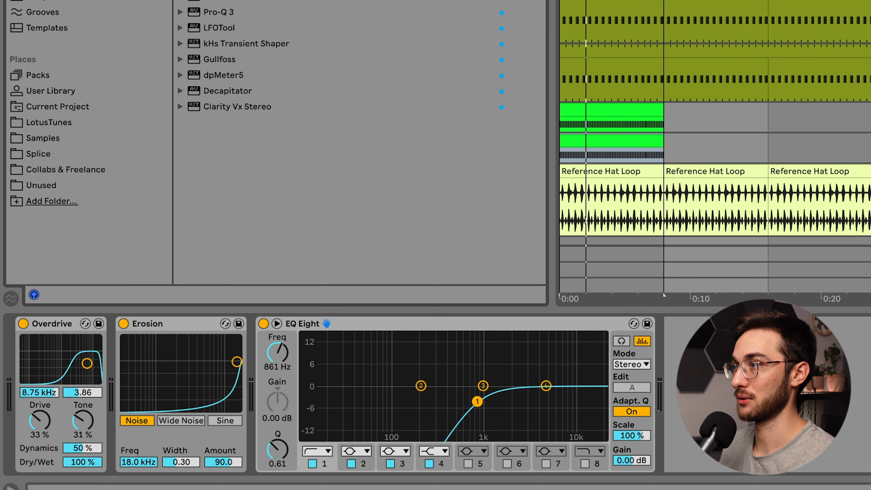
drag(228, 1, 282, 364)
key(space)
mouse_move(315, 413)
mouse_down()
mouse_move(314, 394)
mouse_move(282, 403)
mouse_move(280, 413)
mouse_move(316, 406)
mouse_up()
key(space)
drag(278, 408, 278, 395)
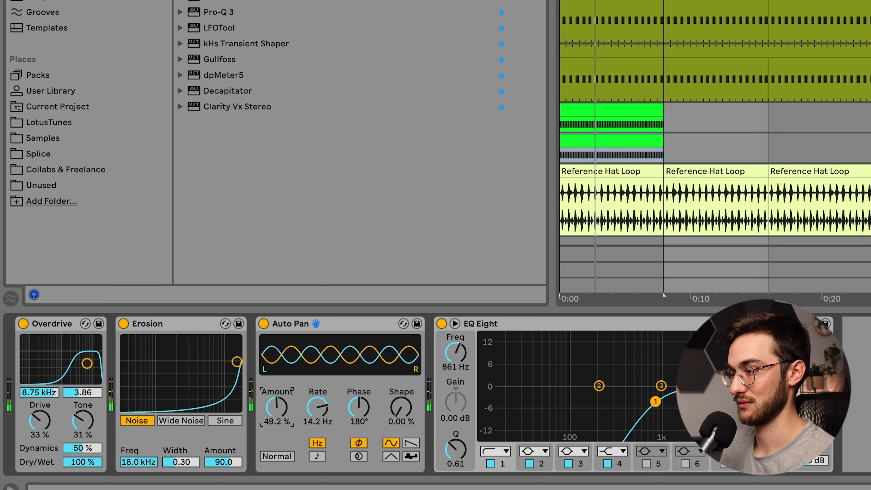
- Find Beat Repeat among the audio effects and add its Microfillz preset between Auto Pan and EQ Eight
key(super+f)
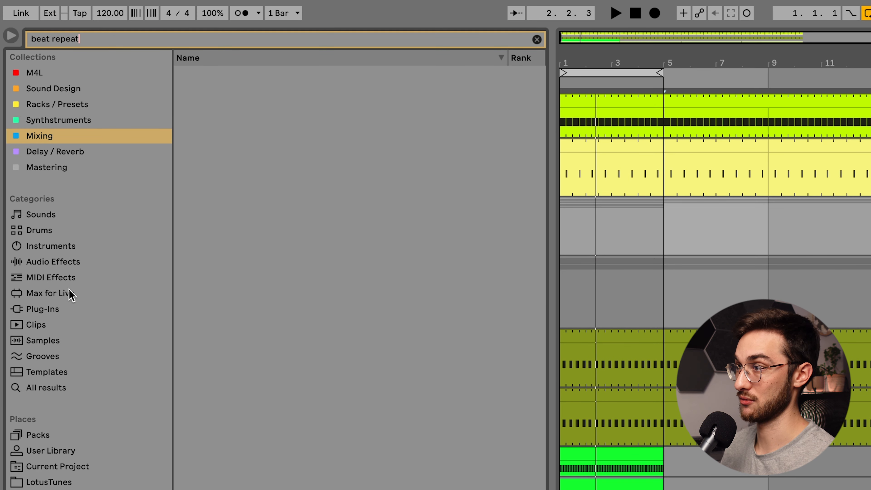
click(107, 261)
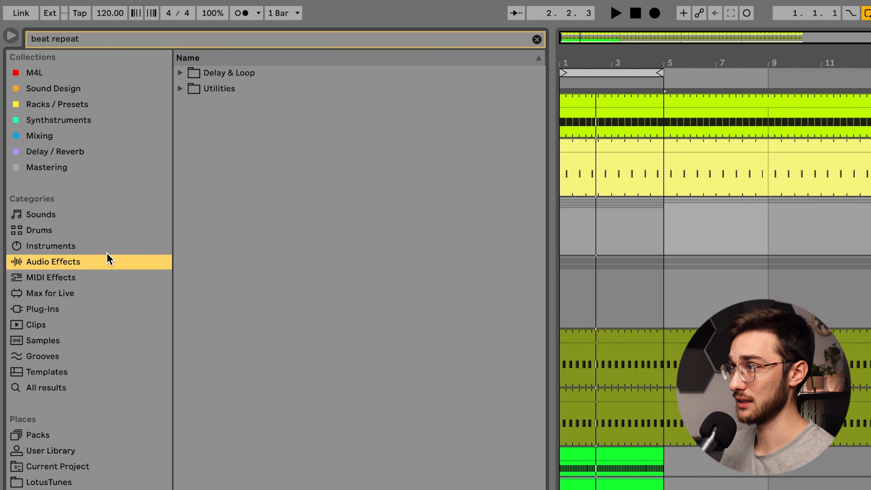
click(188, 77)
click(189, 89)
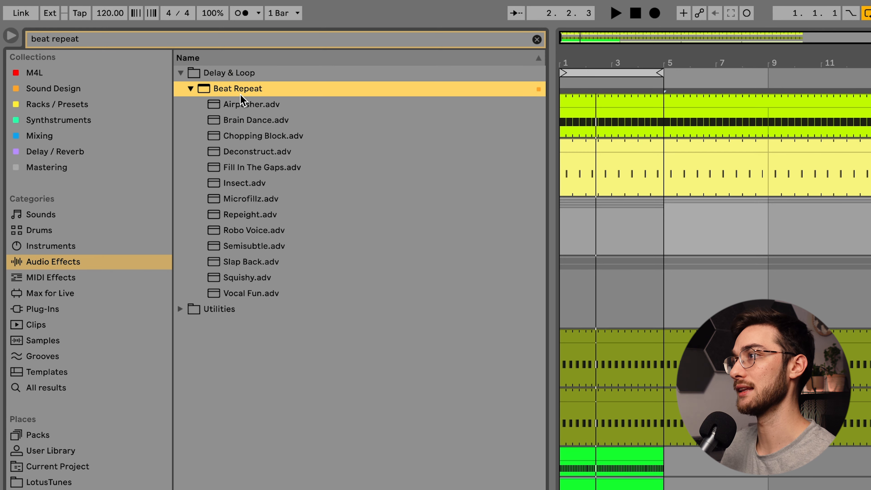
drag(238, 202, 446, 355)
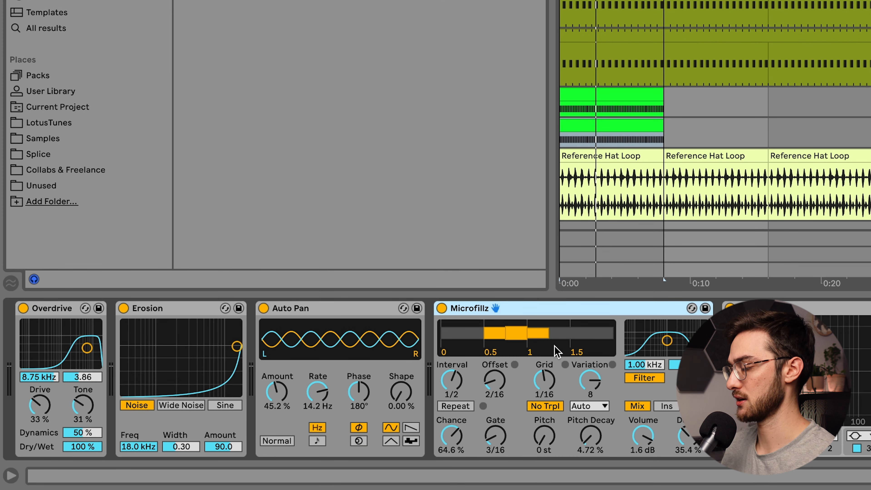
- Set the Decay of Microfillz to 45.2% while auditioning the processed hats
key(space)
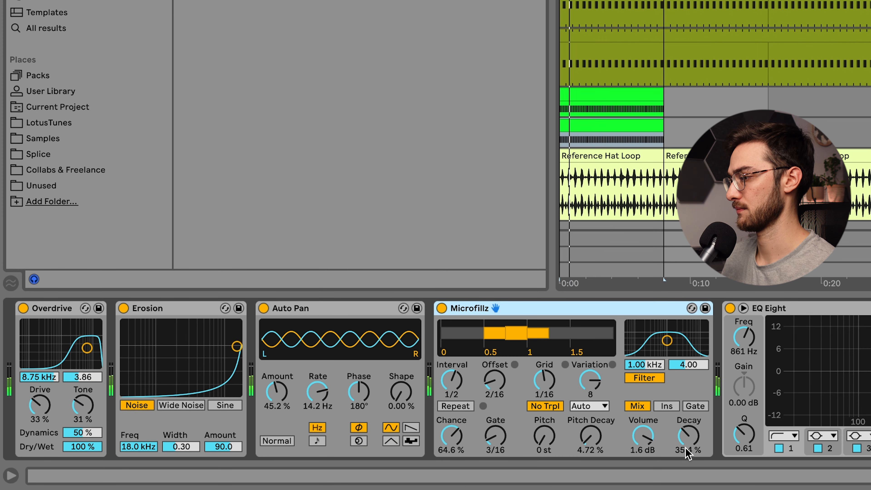
mouse_move(686, 443)
mouse_down()
mouse_move(687, 411)
mouse_move(687, 435)
mouse_up()
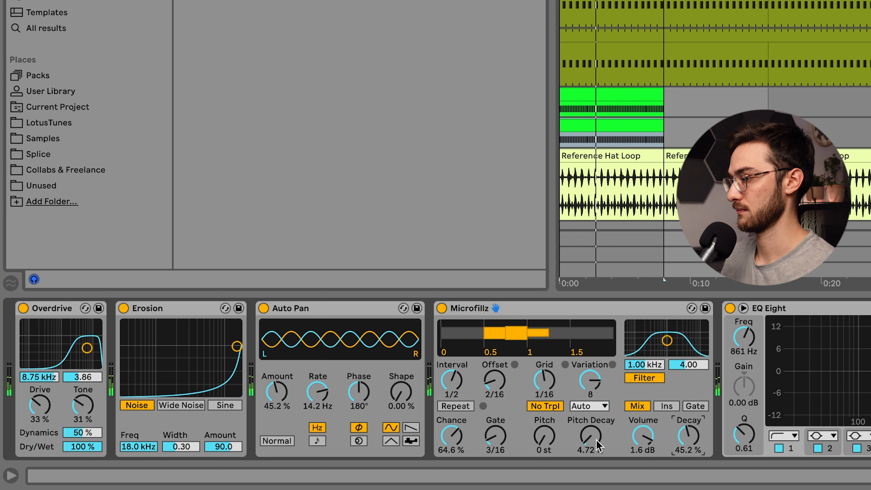
key(space)
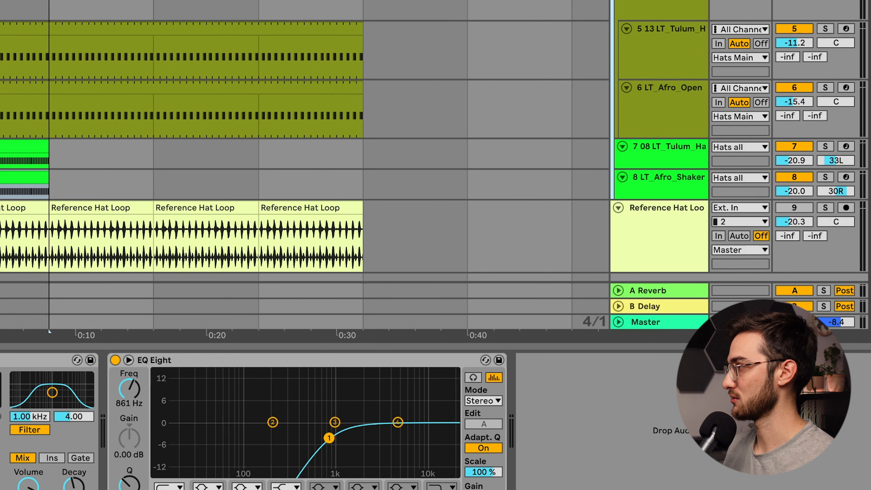
- Insert an audio track below the shaker, set its input to Resampling, and record the processed Hats all group over four bars
key(ctrl+t)
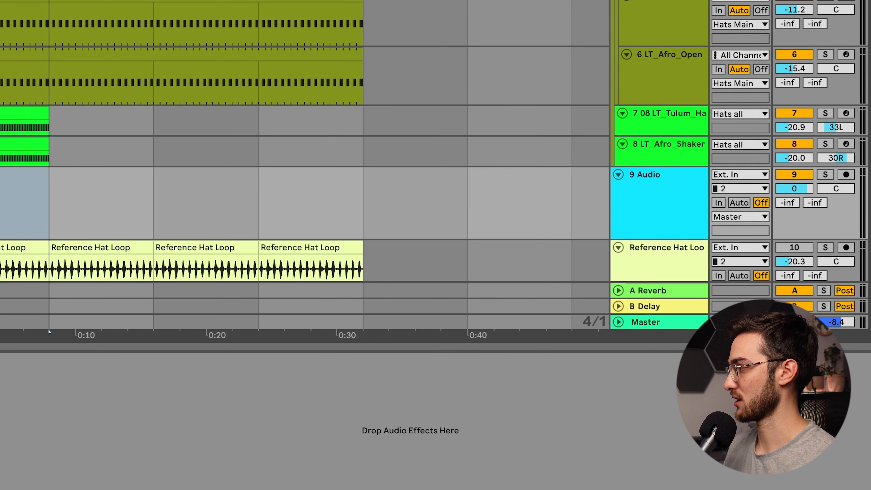
click(653, 211)
click(742, 175)
click(737, 214)
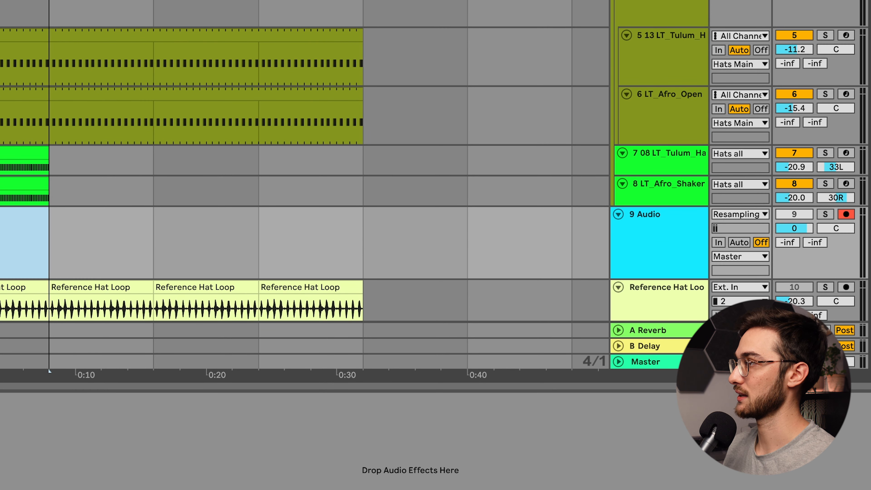
key(F9)
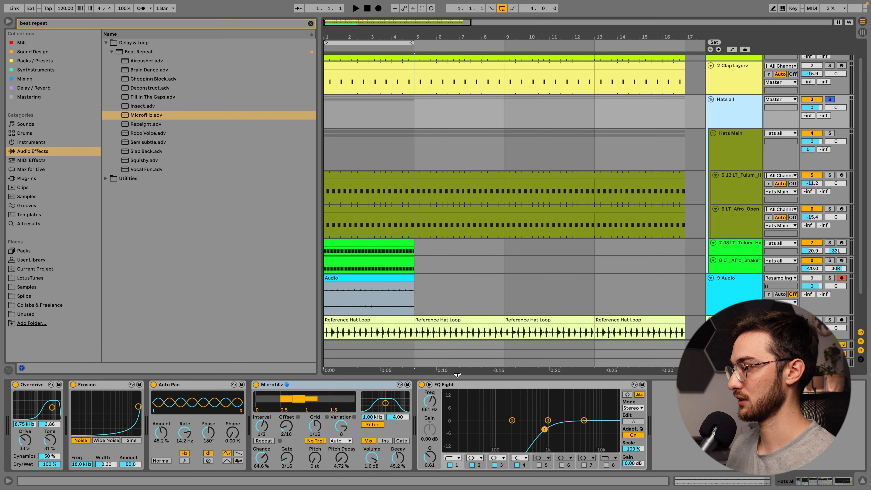
- Deactivate all five effects on the Hats all group, from Overdrive through EQ Eight
click(466, 385)
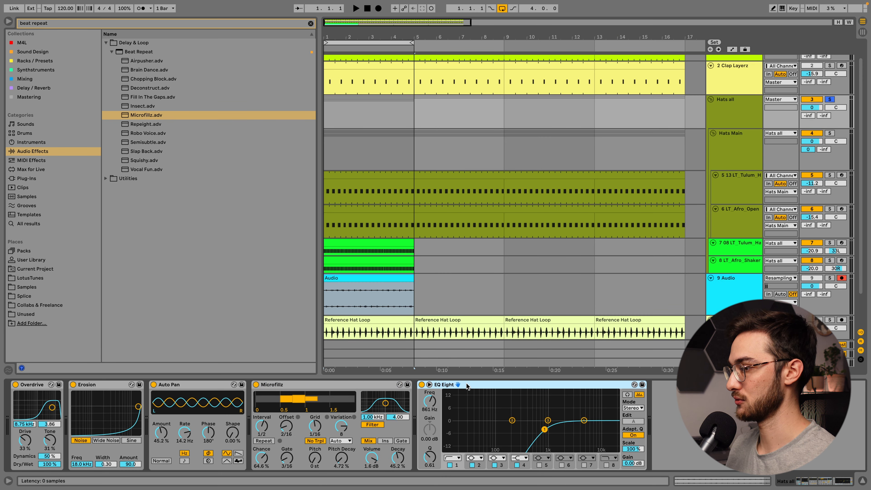
shift+click(44, 384)
key(0)
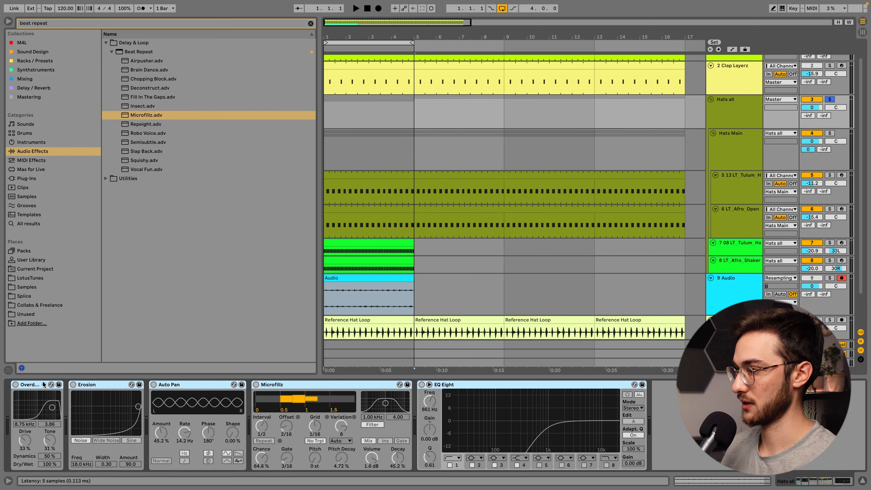
- Solo the resampled audio track to audition its recorded clip
click(358, 280)
click(829, 279)
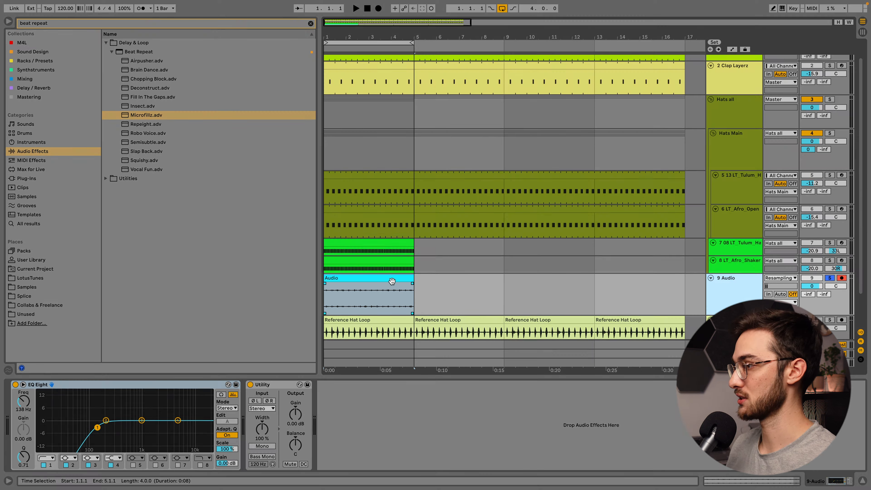
click(388, 280)
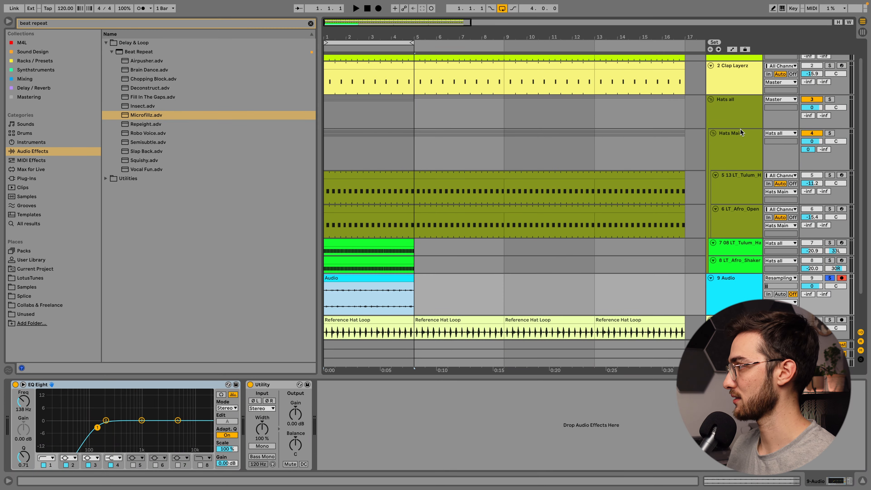
click(742, 126)
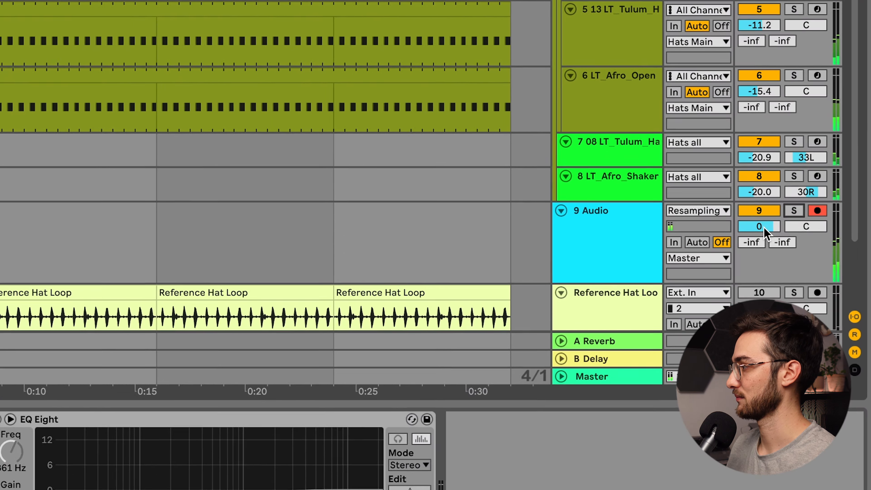
- Set the resampled audio track's volume to -6.3 dB
drag(813, 286, 814, 303)
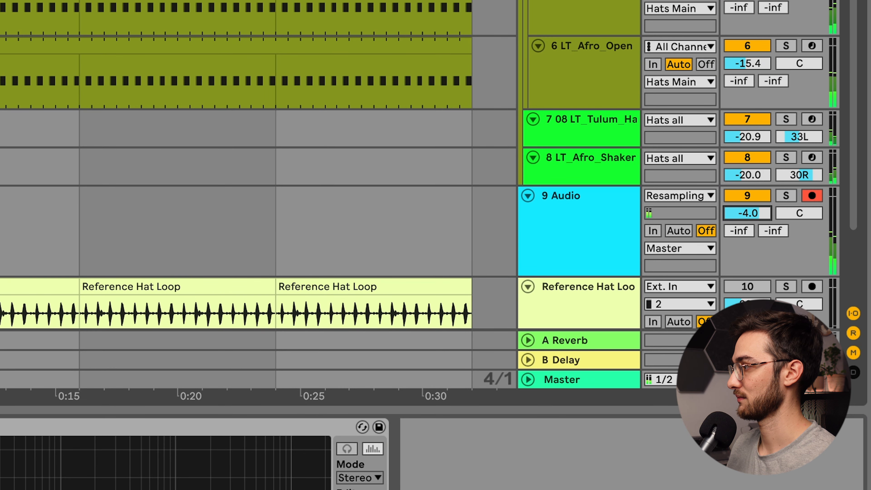
drag(747, 213, 747, 192)
drag(779, 204, 779, 198)
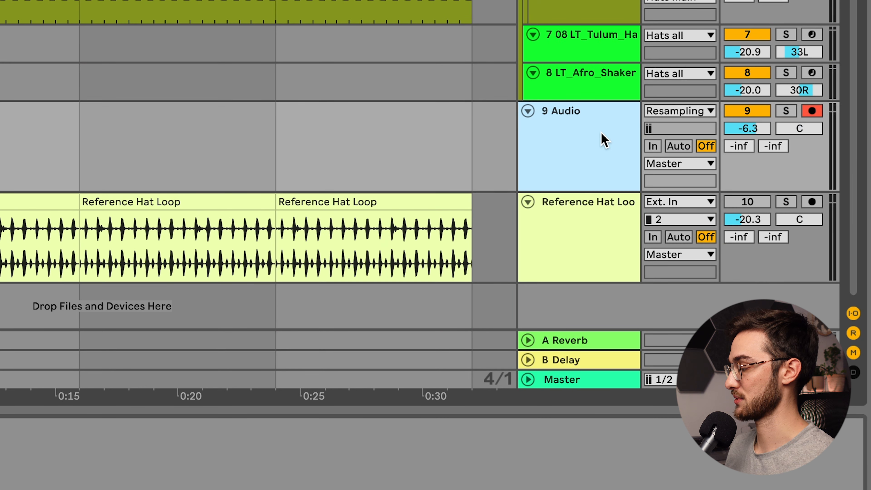
- Try a -14.4 dB Reverb send on the resampled audio track while it is soloed
drag(735, 146, 735, 134)
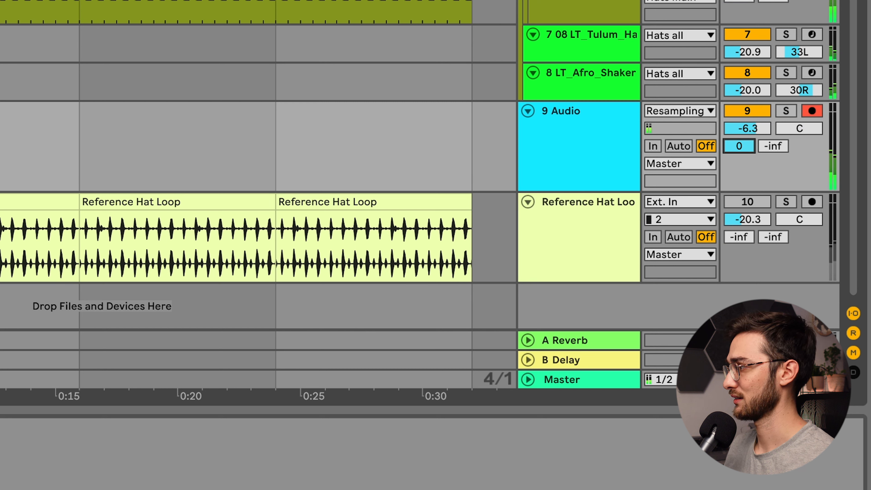
click(786, 113)
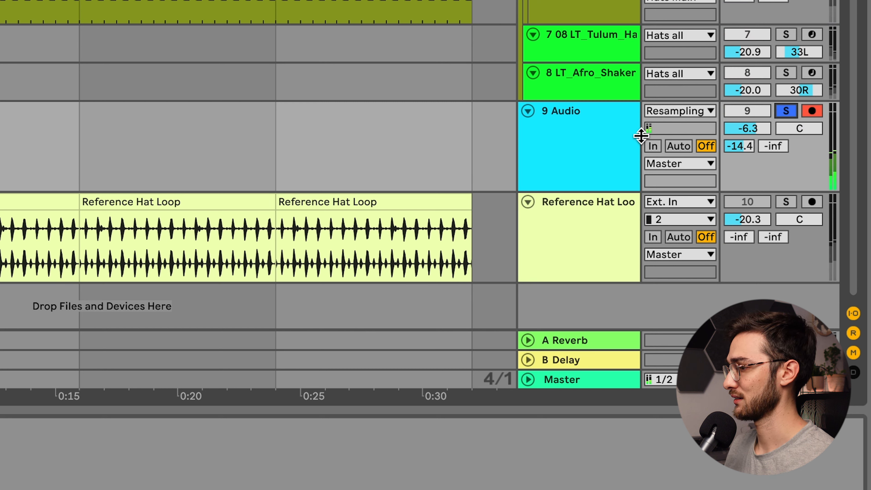
- Group Hats all and the resampled audio track together, naming the new group Hats above all
click(592, 140)
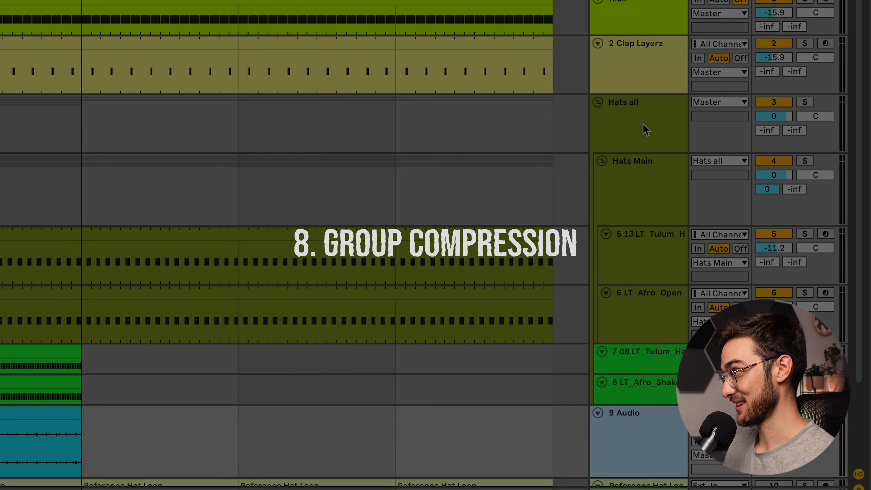
shift+click(644, 129)
key(ctrl+g)
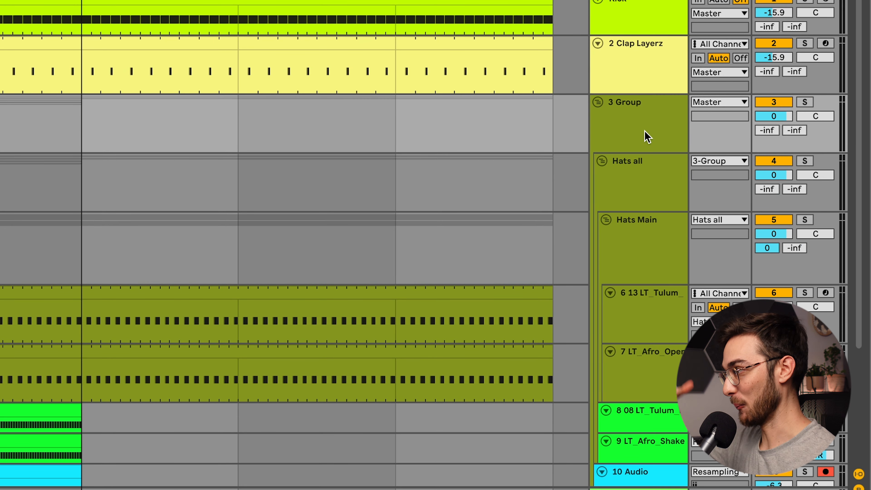
click(636, 123)
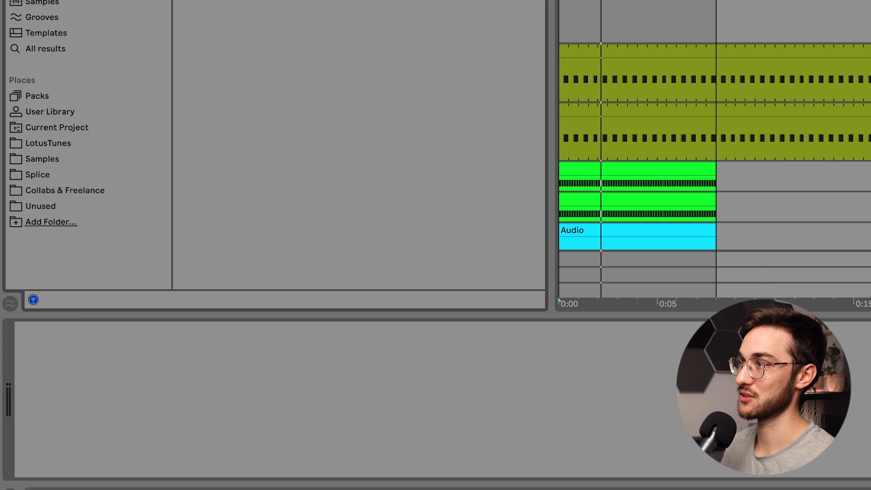
- Add a Glue Compressor to the Hats above all group with a -35.6 dB Threshold and 5 dB Makeup
key(Return)
drag(110, 440, 113, 438)
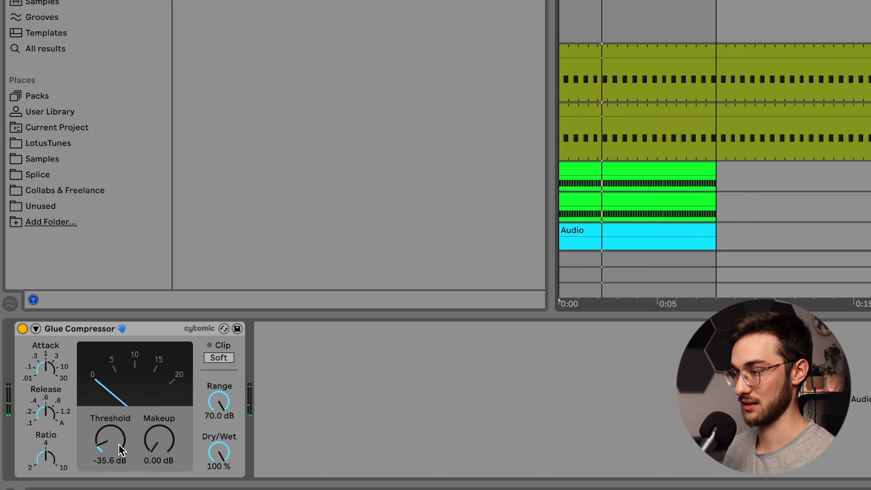
drag(151, 451, 151, 446)
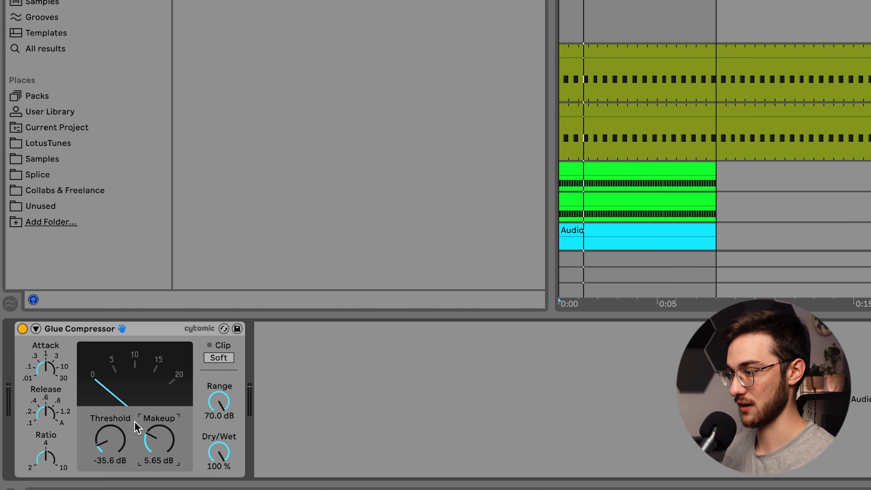
text(5)
key(Return)
key(space)
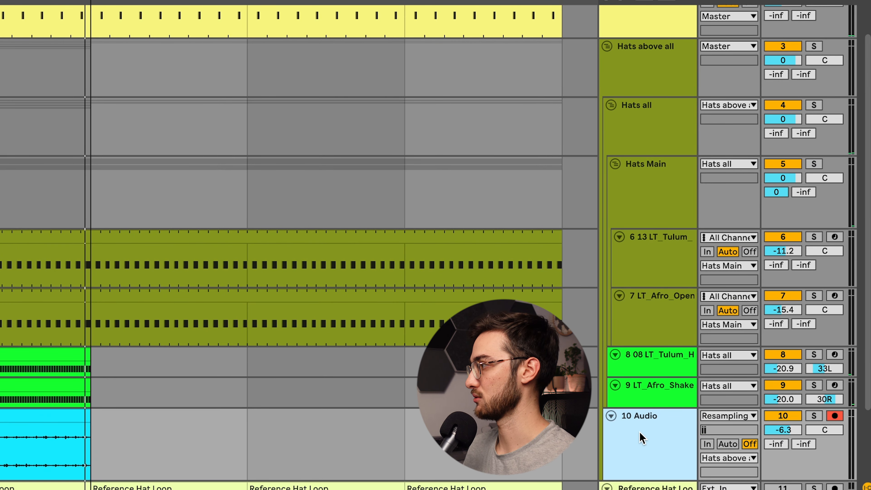
- Set the volume of the 13 LT_Tulum hat track in Hats Main to -14.4 dB
click(646, 257)
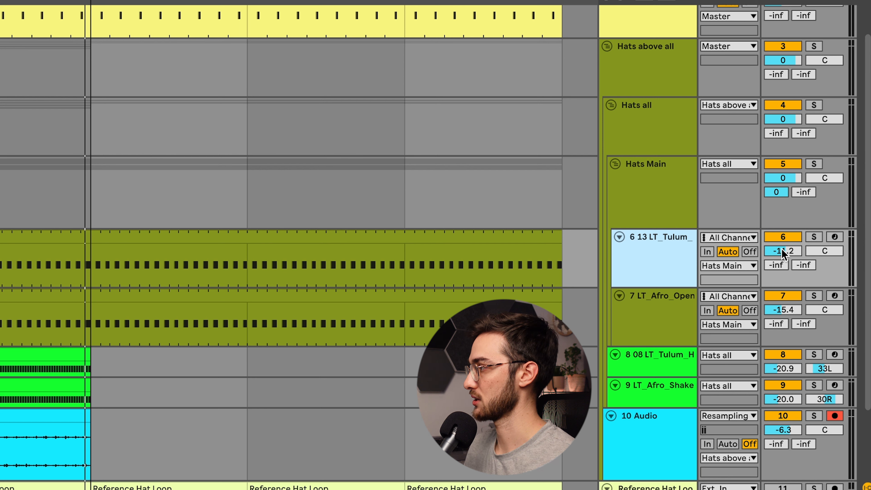
drag(783, 250, 783, 257)
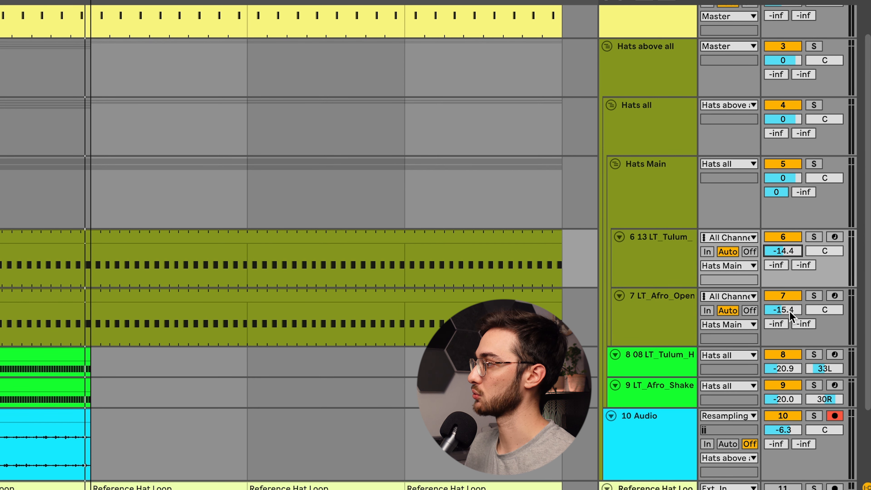
- Solo the 13 LT_Tulum and LT_Afro_Open tracks in Hats Main and set their volumes to -16.6 dB and -25.0 dB
click(813, 238)
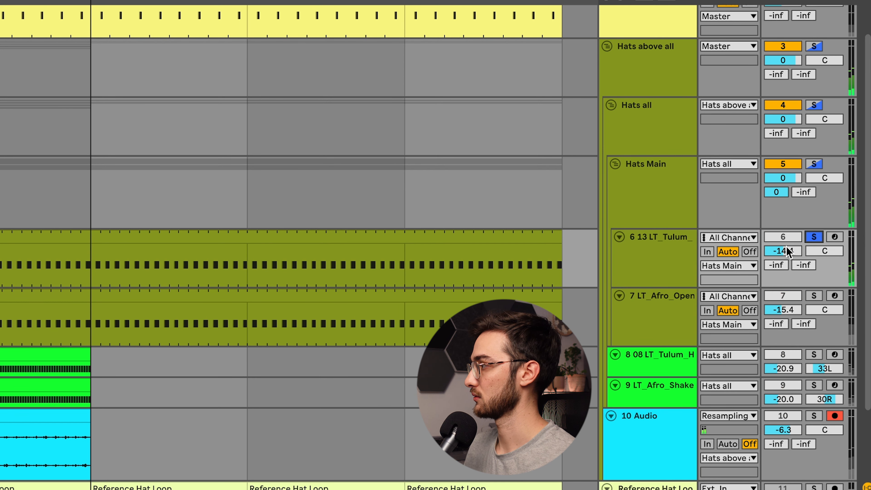
drag(787, 248, 787, 256)
super+click(812, 296)
scroll(809, 313, down, 1)
drag(793, 305, 793, 326)
- Add the 08 LT_Tulum_H, LT_Afro_Shake and resampled audio tracks to the solo, and set the audio track's volume to -9.8 dB
super+click(813, 348)
scroll(813, 349, down, 1)
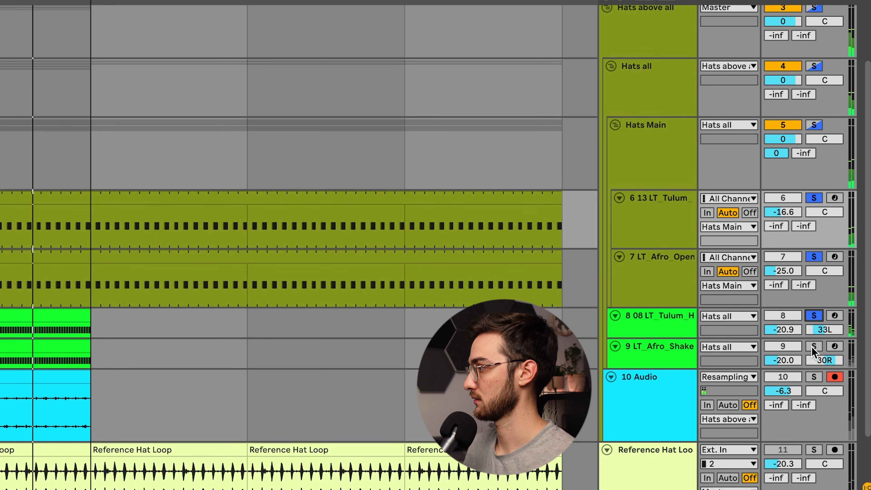
super+click(814, 347)
scroll(813, 349, down, 1)
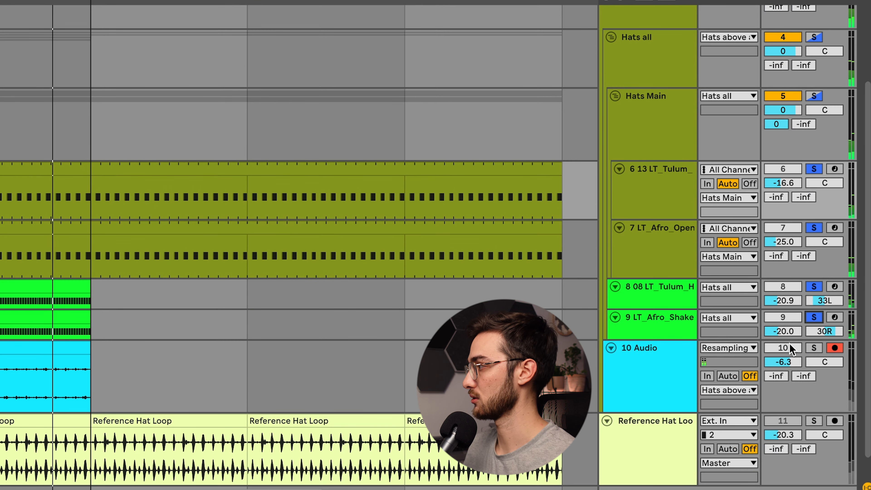
super+click(813, 348)
drag(784, 361, 785, 369)
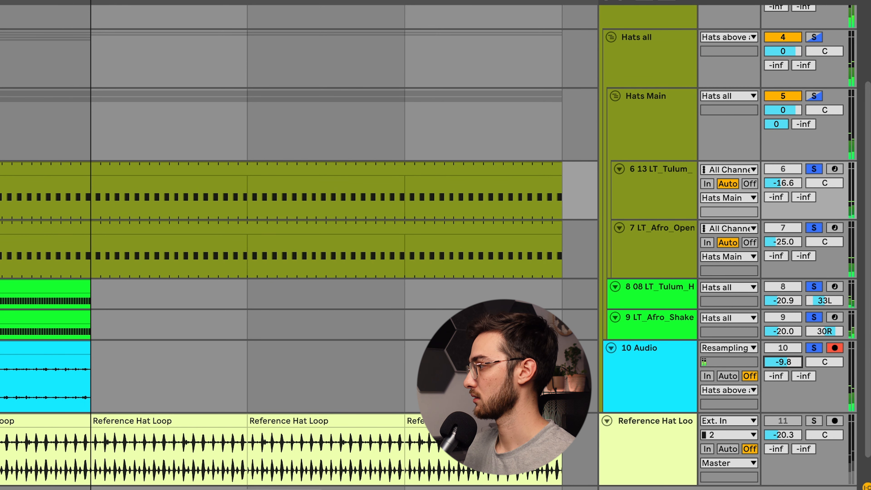
- Audition the hat layers together with the kick and clap, and select the Hats all group
scroll(779, 384, up, 4)
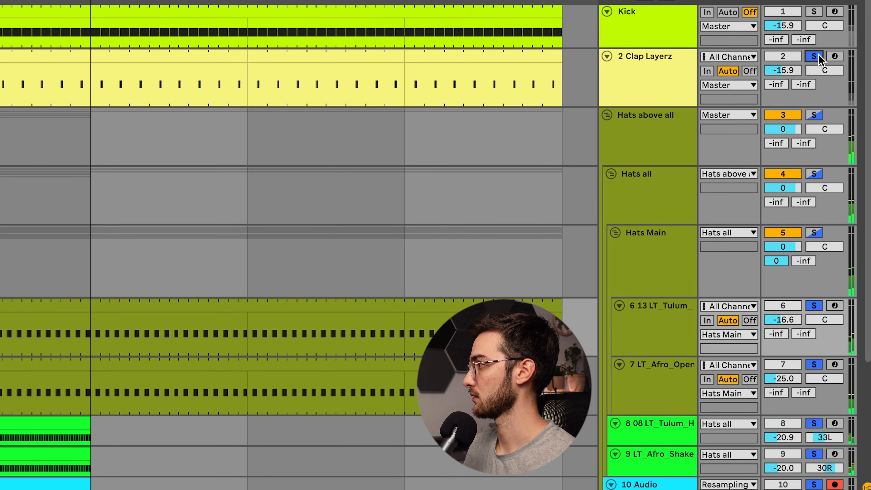
key(space)
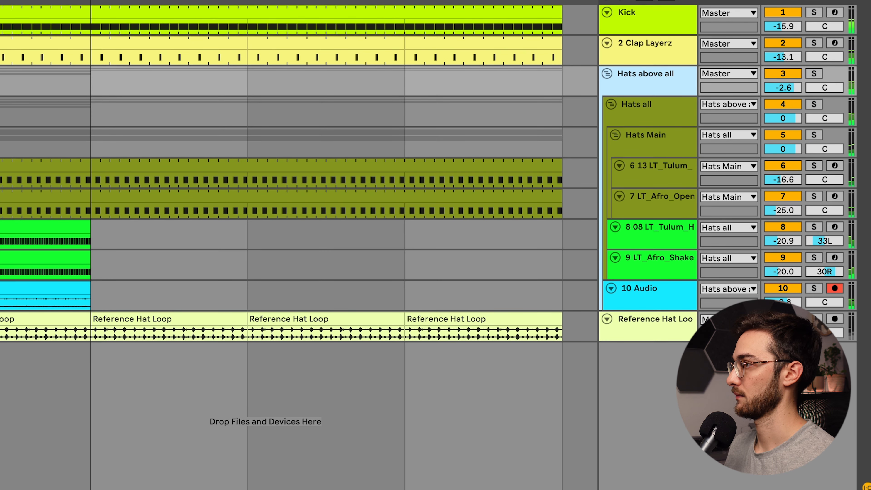
click(670, 116)
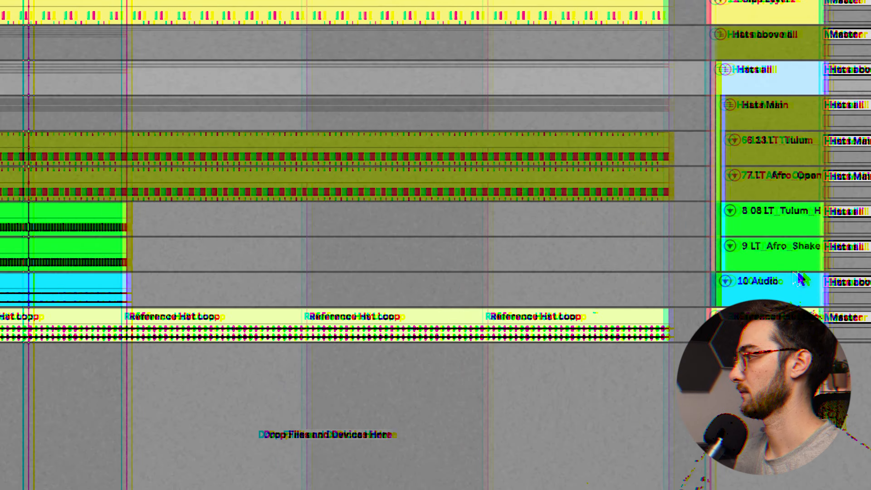